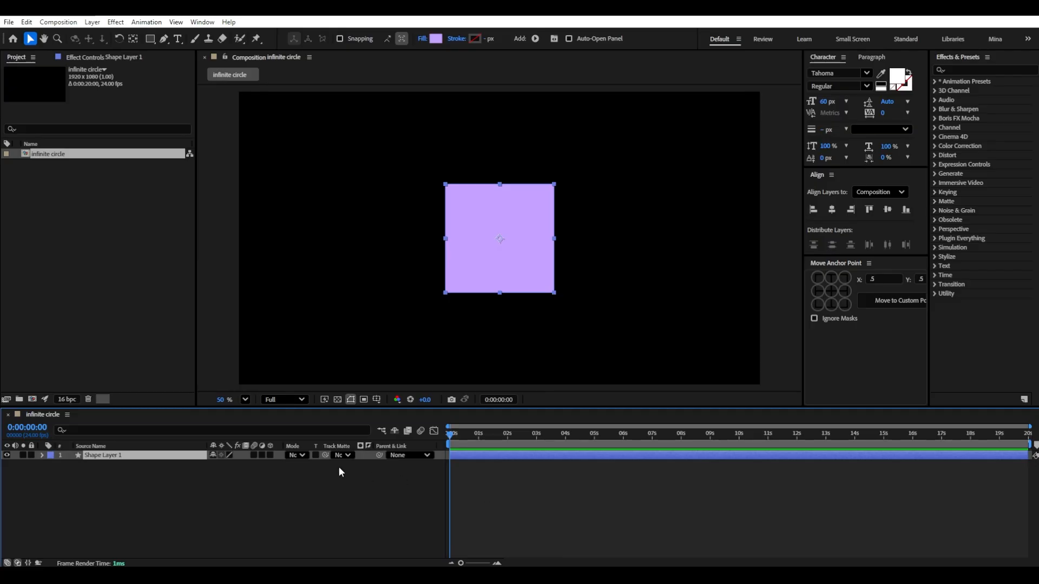
# Step: Make the square shape layer 3D and show the composition in the 2 Views layout
pyautogui.click(270, 455)
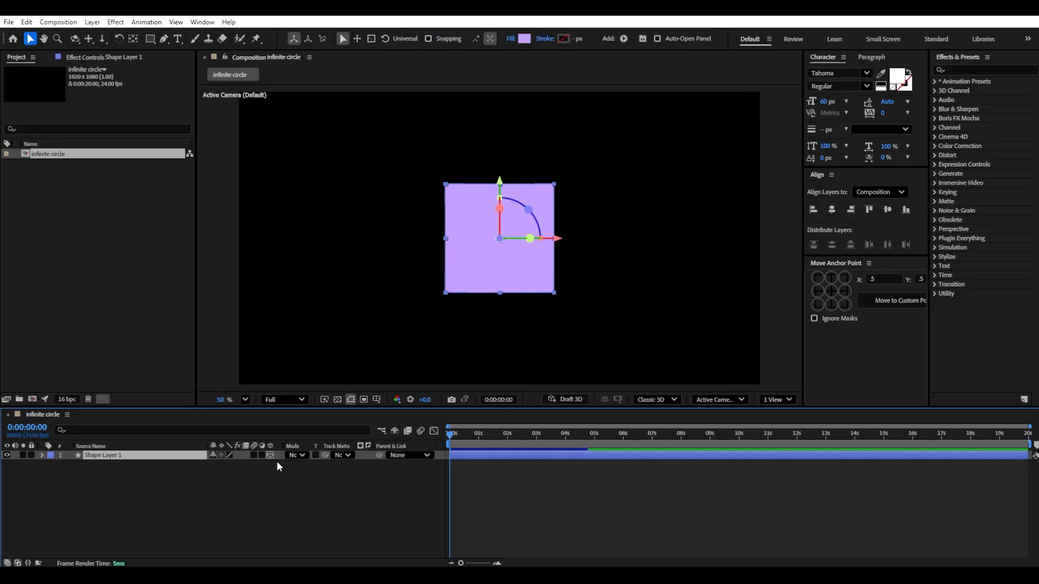
pyautogui.click(777, 400)
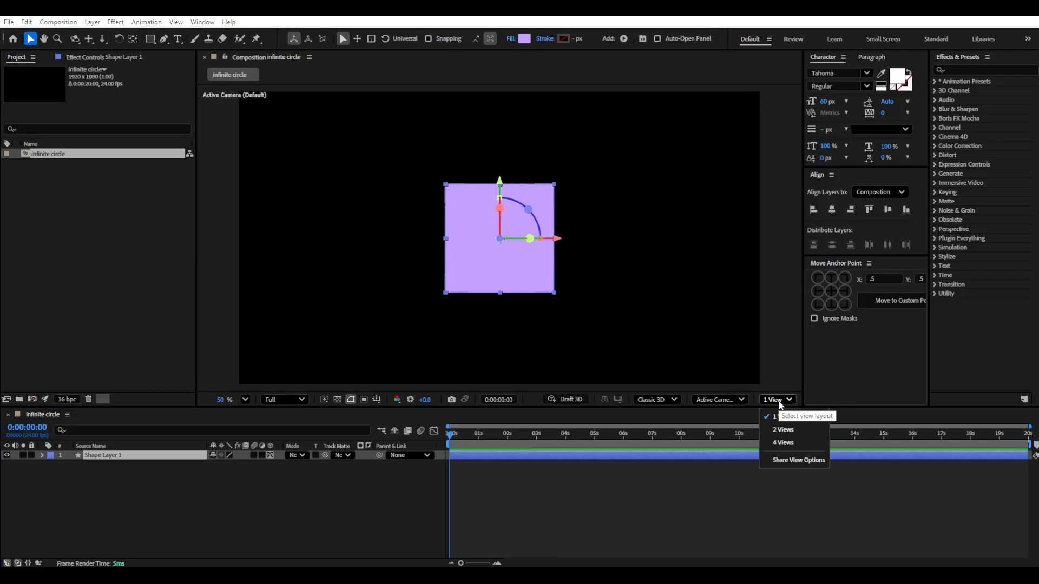
pyautogui.click(802, 431)
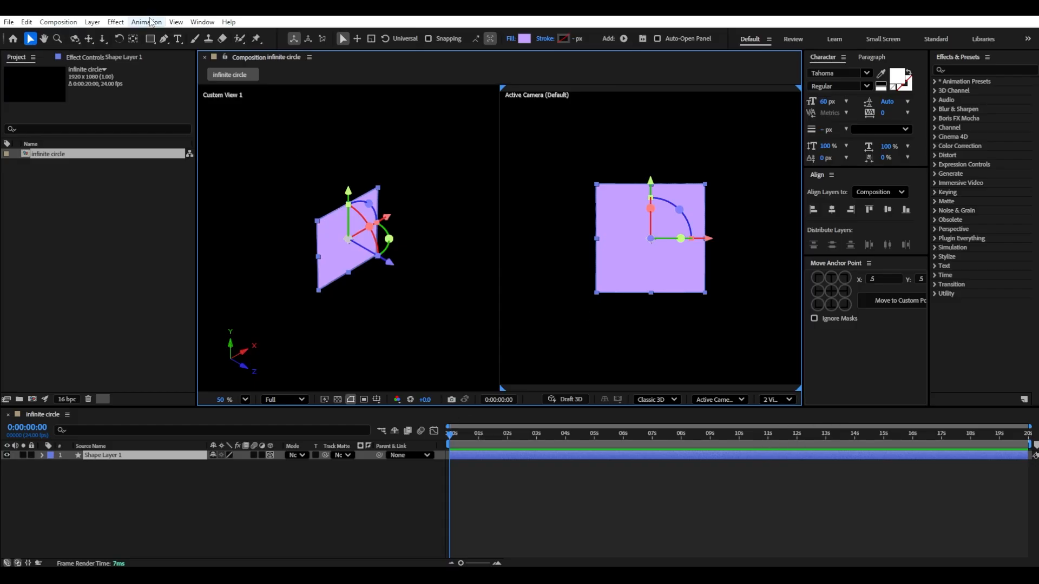
pyautogui.click(176, 22)
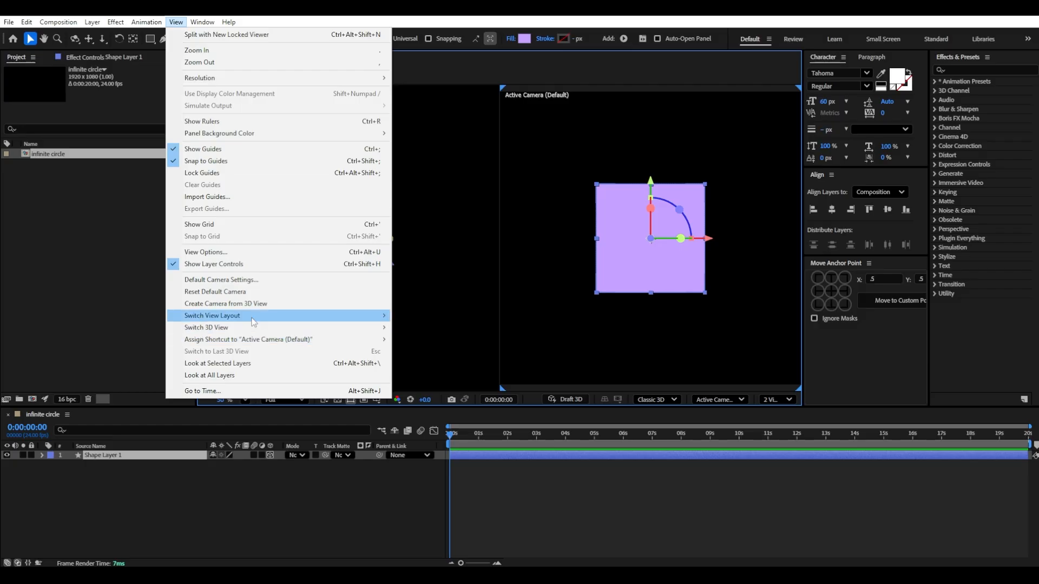
pyautogui.moveTo(253, 322)
pyautogui.click(418, 328)
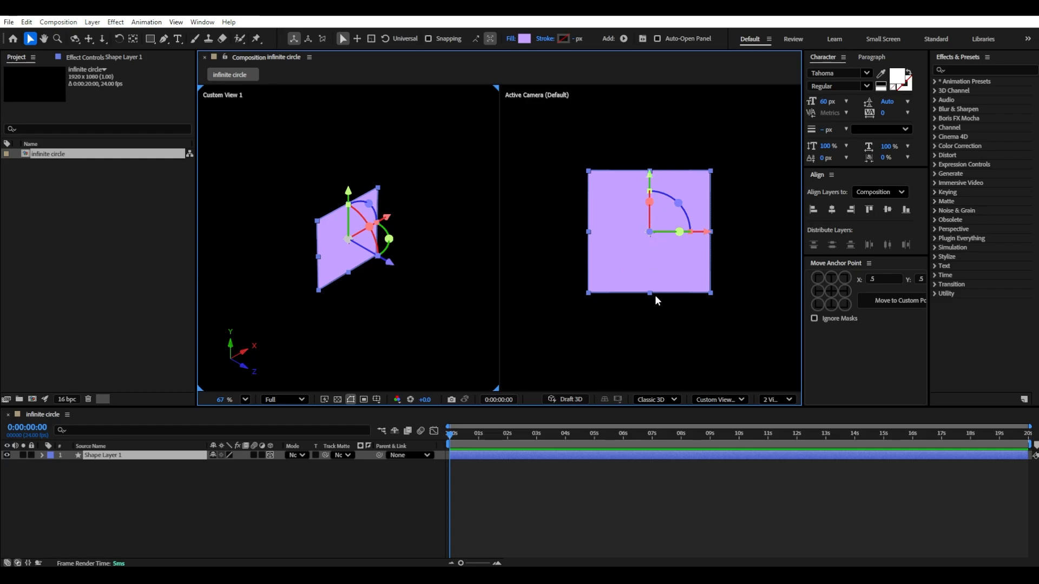
# Step: Move the anchor point of Shape Layer 1 to the middle of the square's bottom edge
pyautogui.click(172, 458)
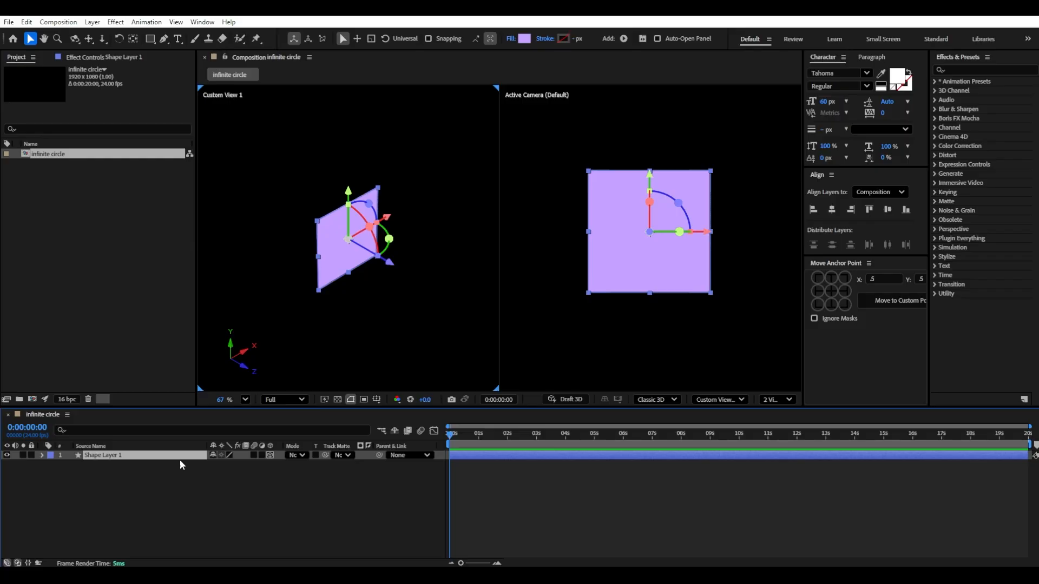
pyautogui.click(830, 306)
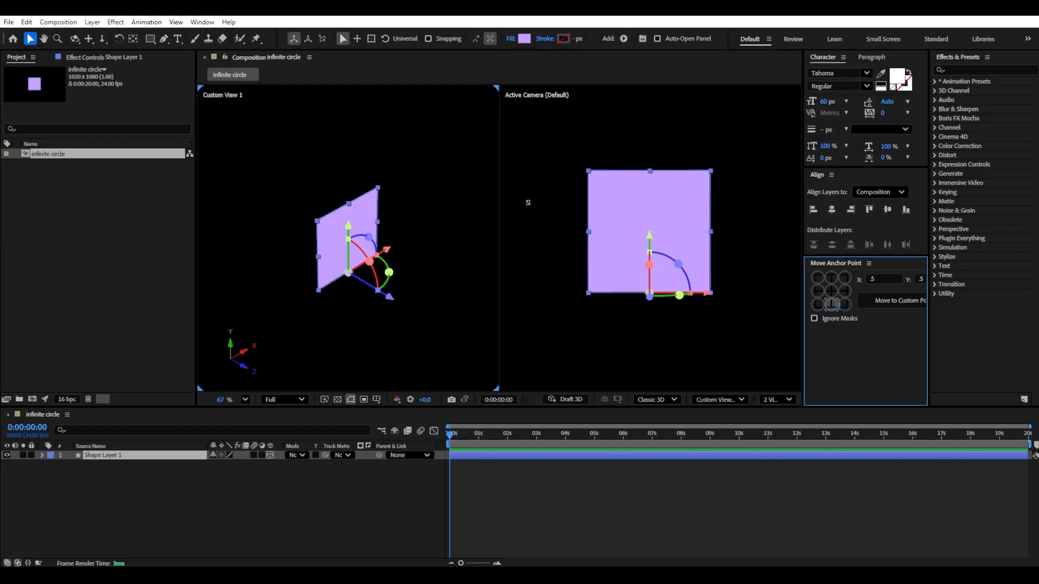
pyautogui.click(132, 39)
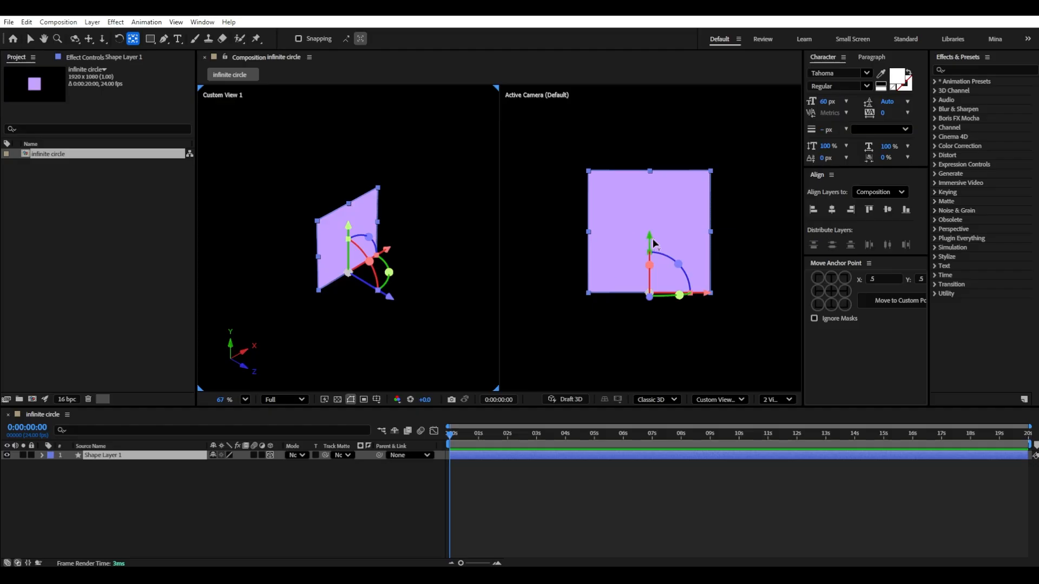
pyautogui.moveTo(653, 244); pyautogui.dragTo(658, 195)
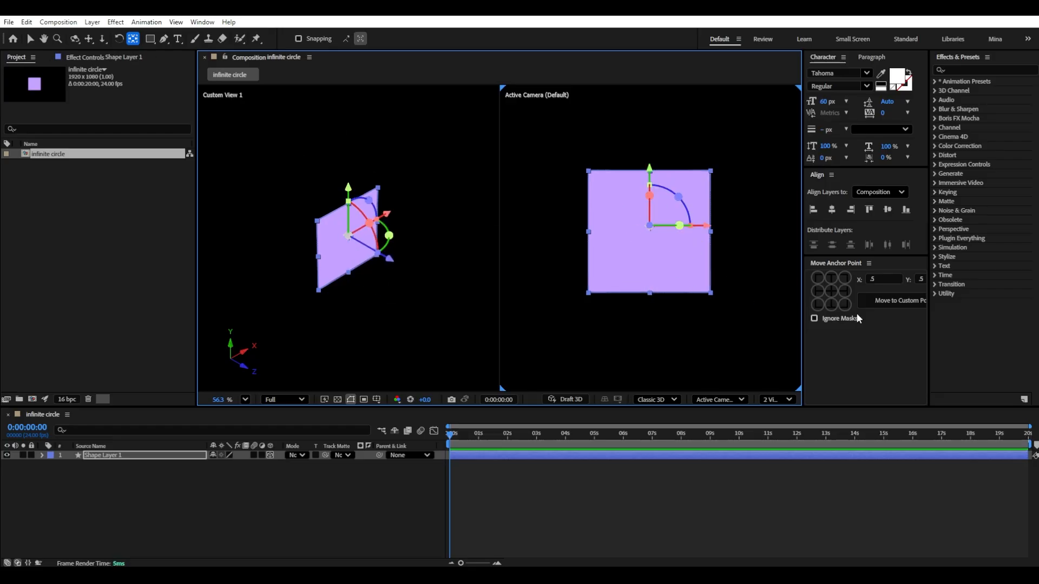
pyautogui.click(831, 304)
pyautogui.click(199, 518)
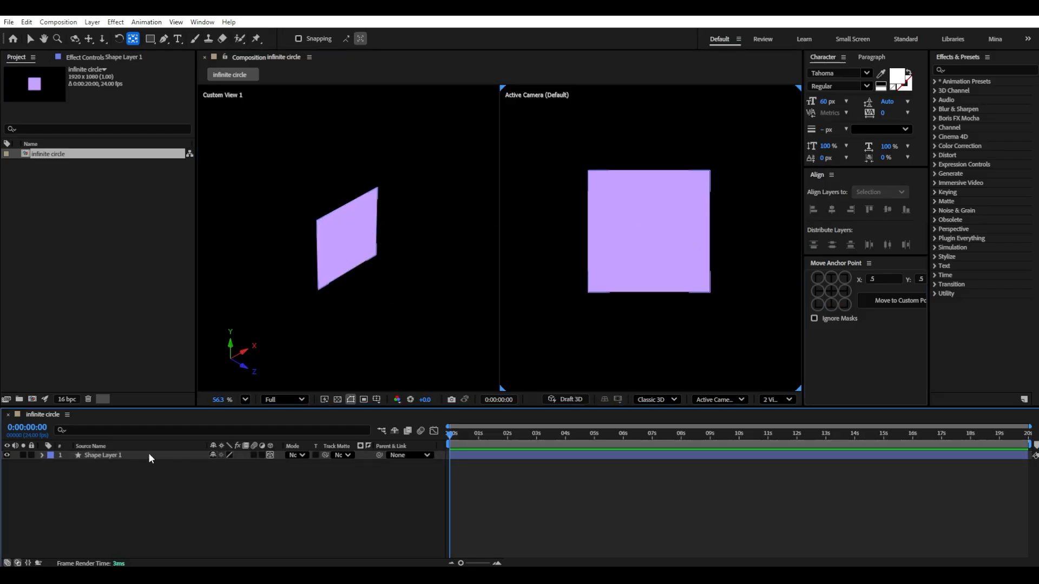
# Step: Duplicate Shape Layer 1 and set the copy's X Rotation to -90° so it folds from the shared bottom edge
pyautogui.click(150, 455)
pyautogui.hotkey('ctrl', 'd')
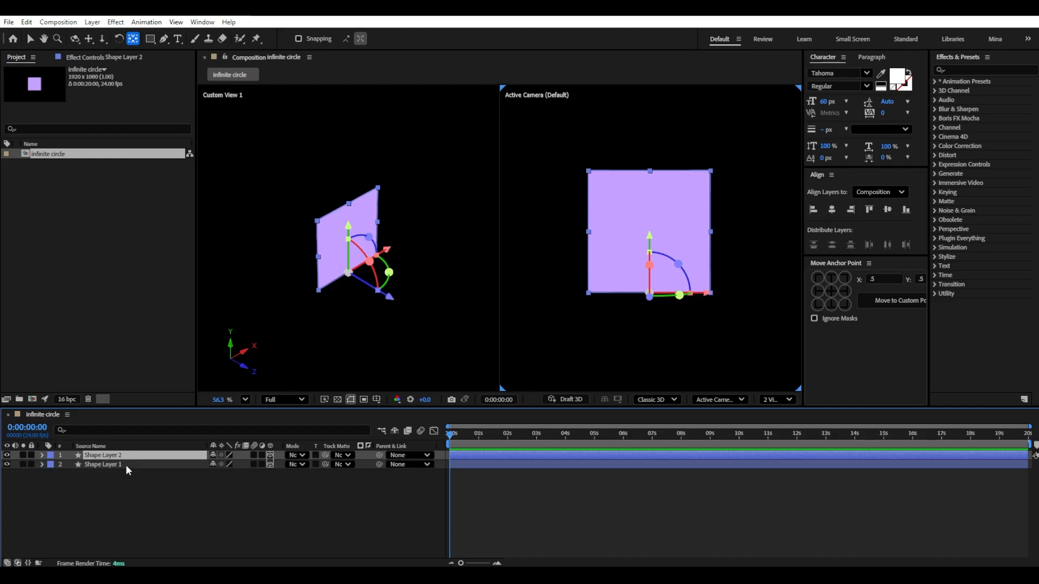
pyautogui.press('r')
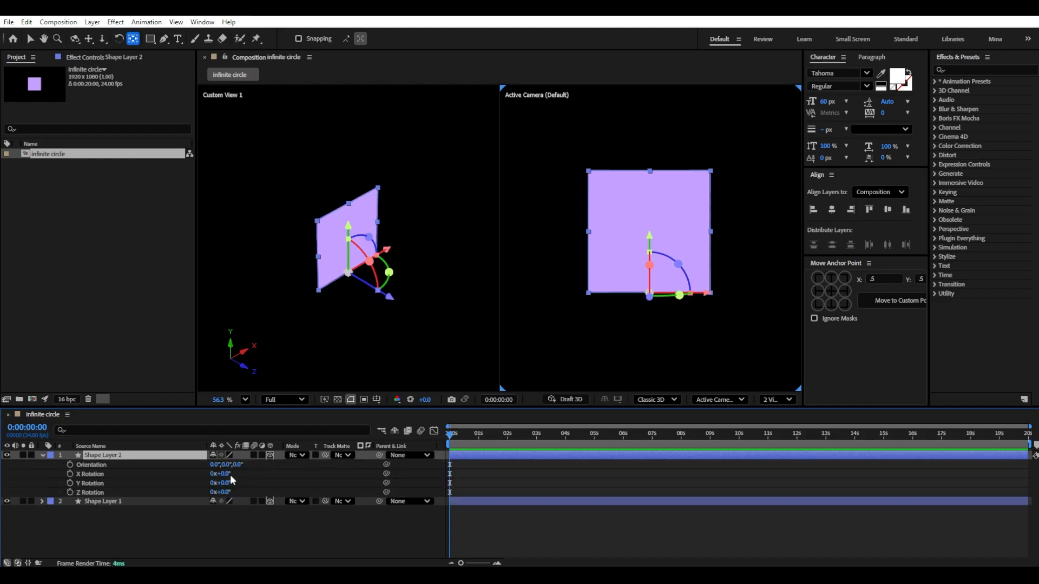
pyautogui.moveTo(227, 477); pyautogui.dragTo(217, 477)
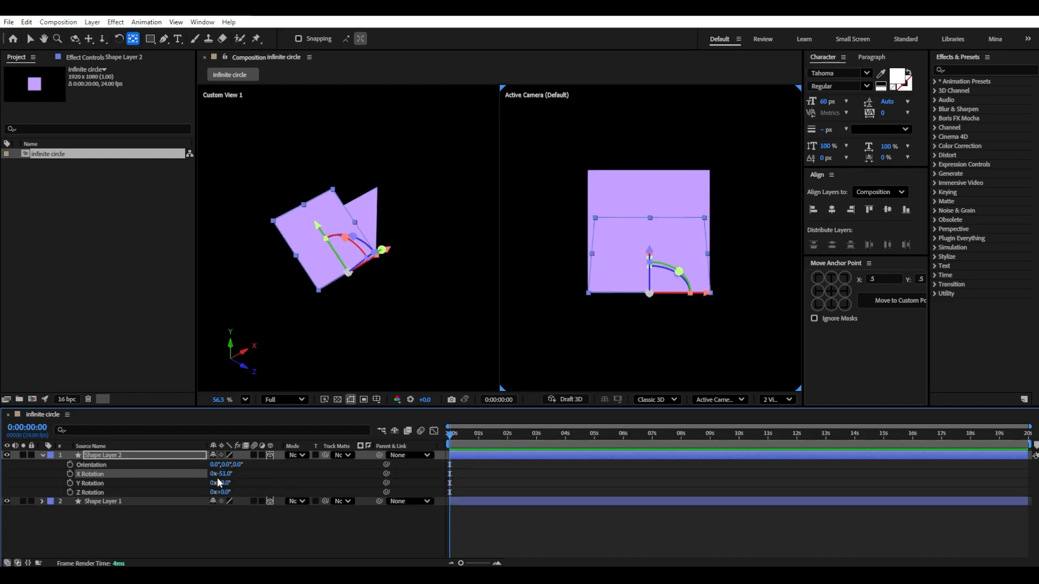
pyautogui.click(232, 473)
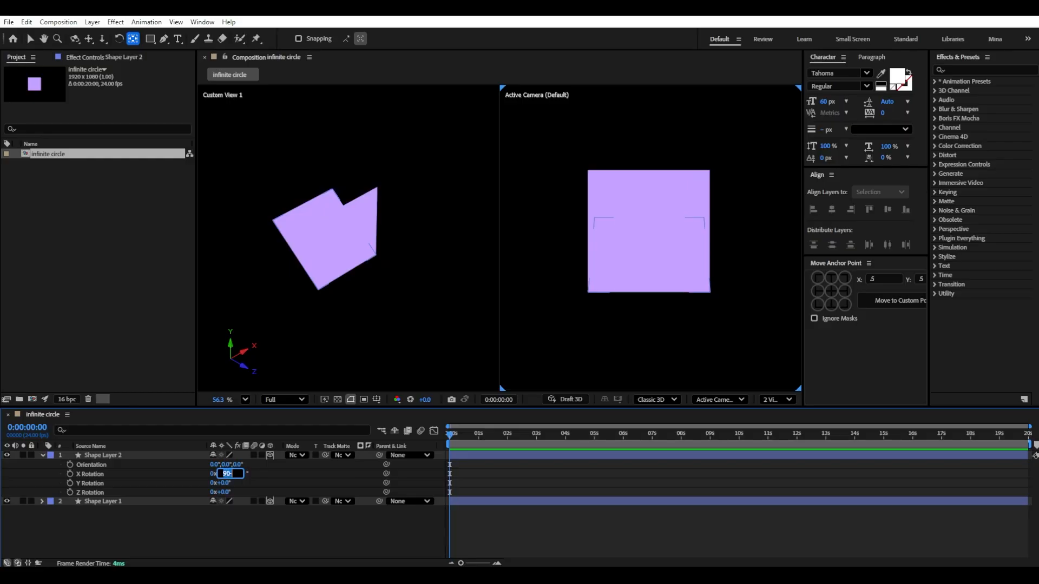
pyautogui.press('Return')
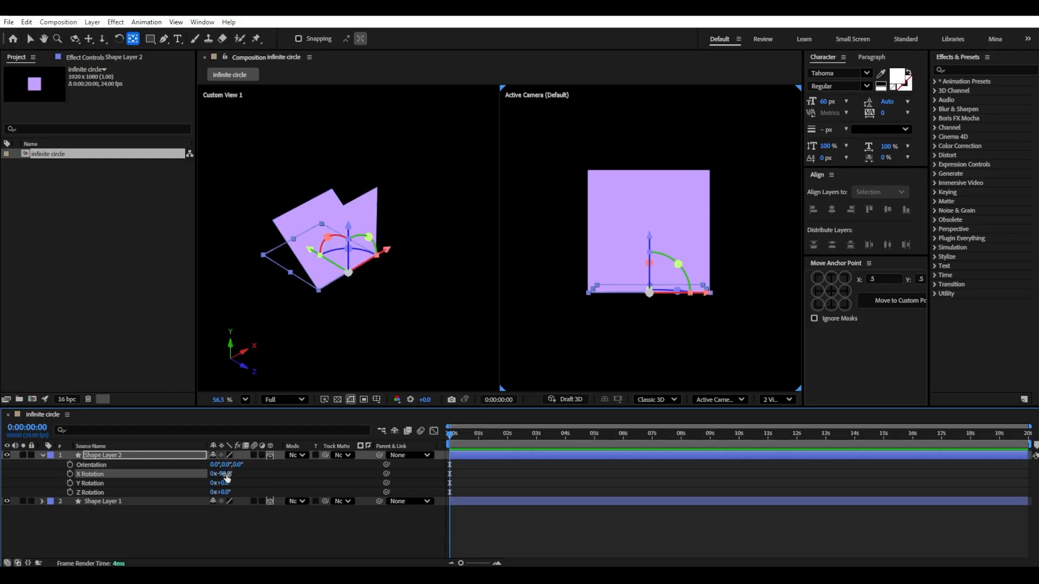
pyautogui.click(308, 548)
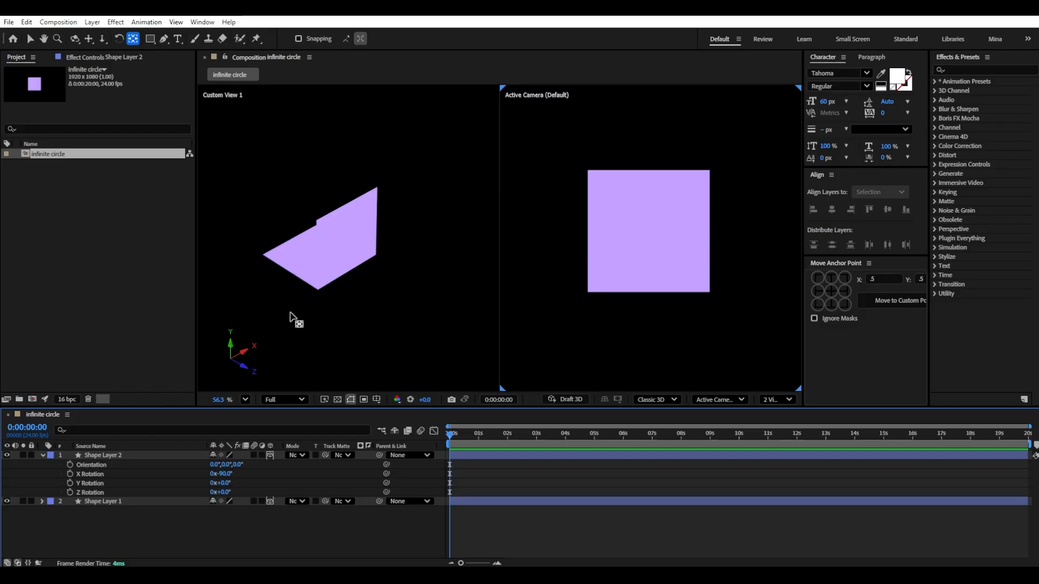
# Step: Change the fill of the folded square, Shape Layer 2, to a darker, more saturated purple
pyautogui.click(302, 257)
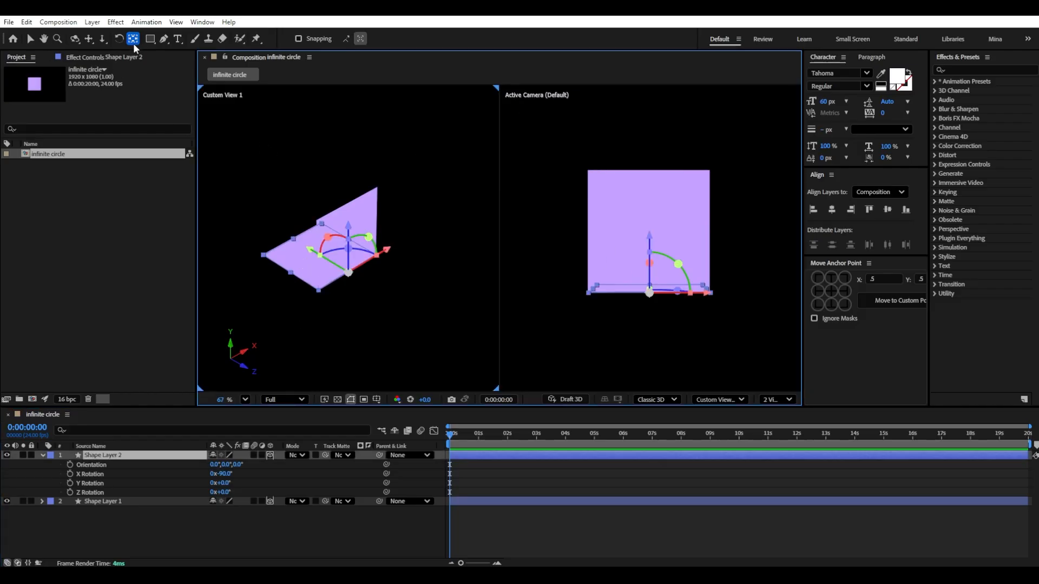
pyautogui.click(150, 38)
pyautogui.click(343, 38)
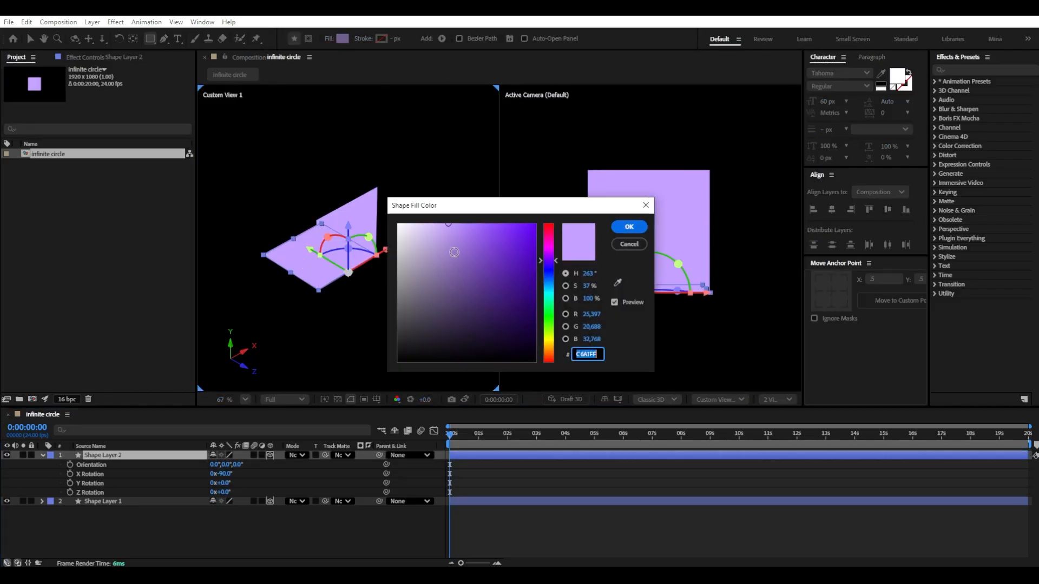
pyautogui.moveTo(483, 234); pyautogui.dragTo(501, 233)
pyautogui.click(627, 228)
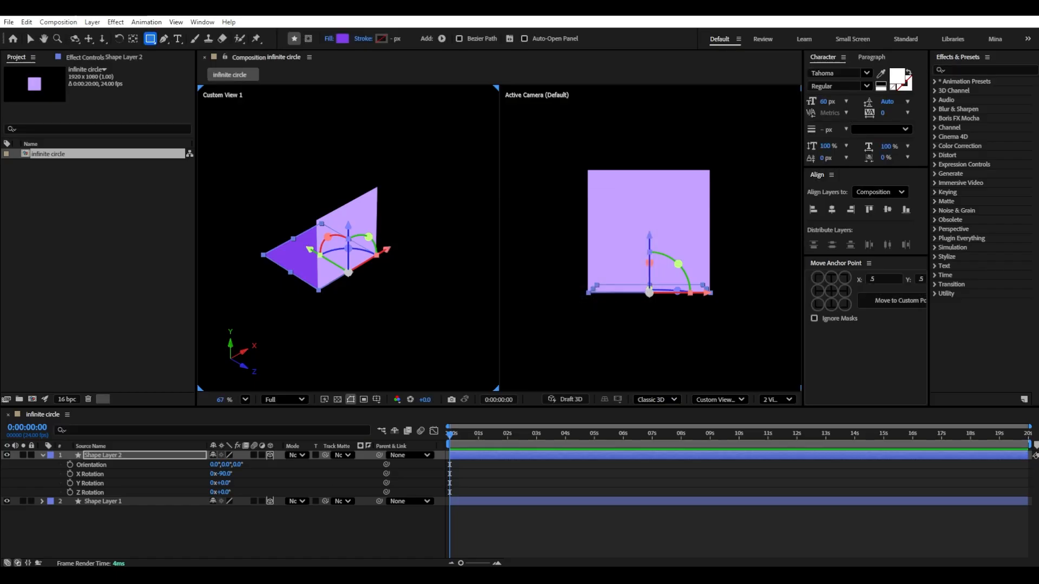
pyautogui.click(229, 524)
# Step: Duplicate Shape Layer 2 and move the copy's anchor point to the middle of its top edge, opposite the first square
pyautogui.click(141, 458)
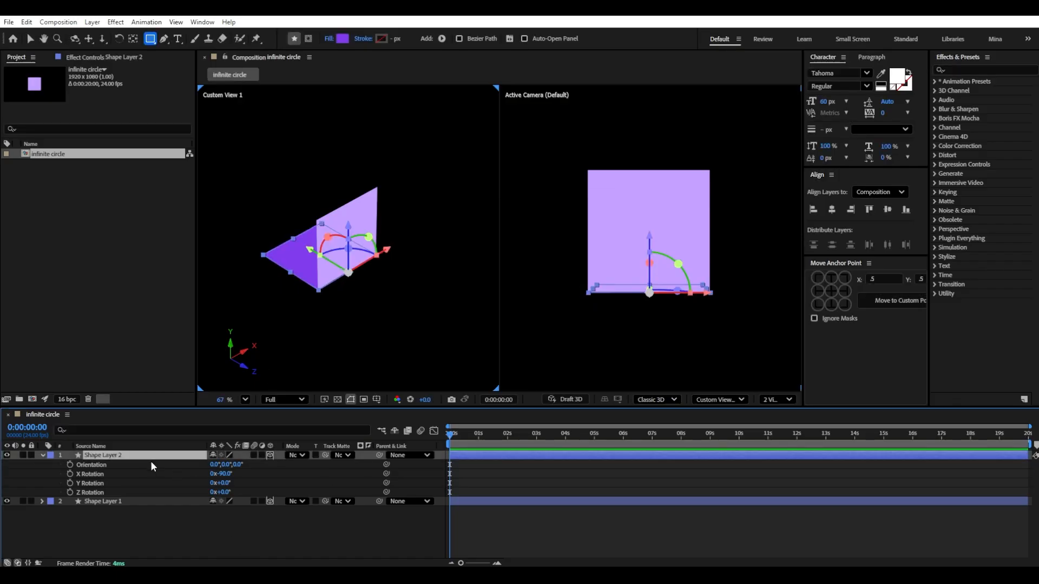
pyautogui.hotkey('ctrl', 'd')
pyautogui.scroll(5, 287, 244)
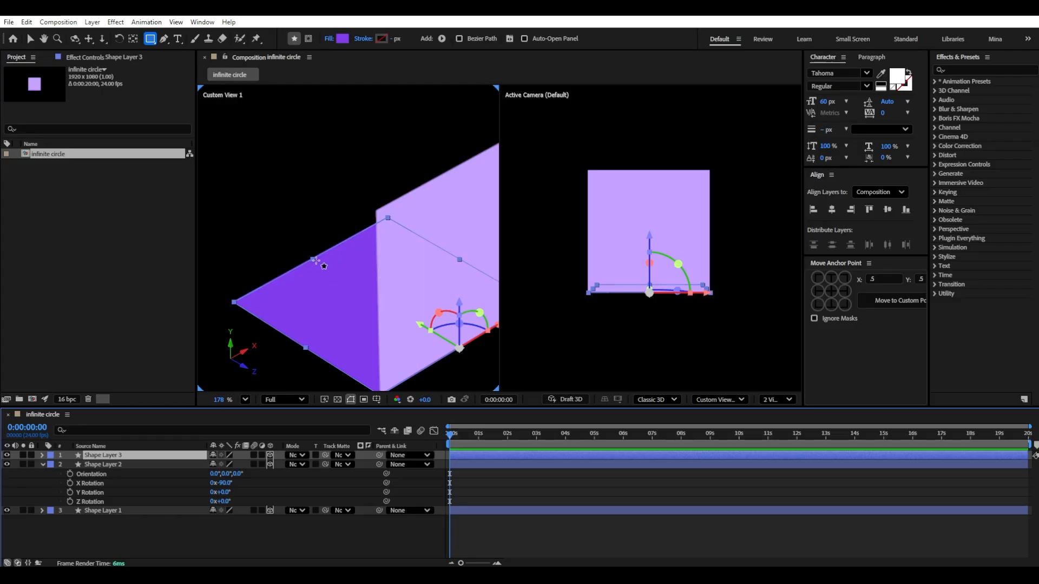
pyautogui.click(829, 277)
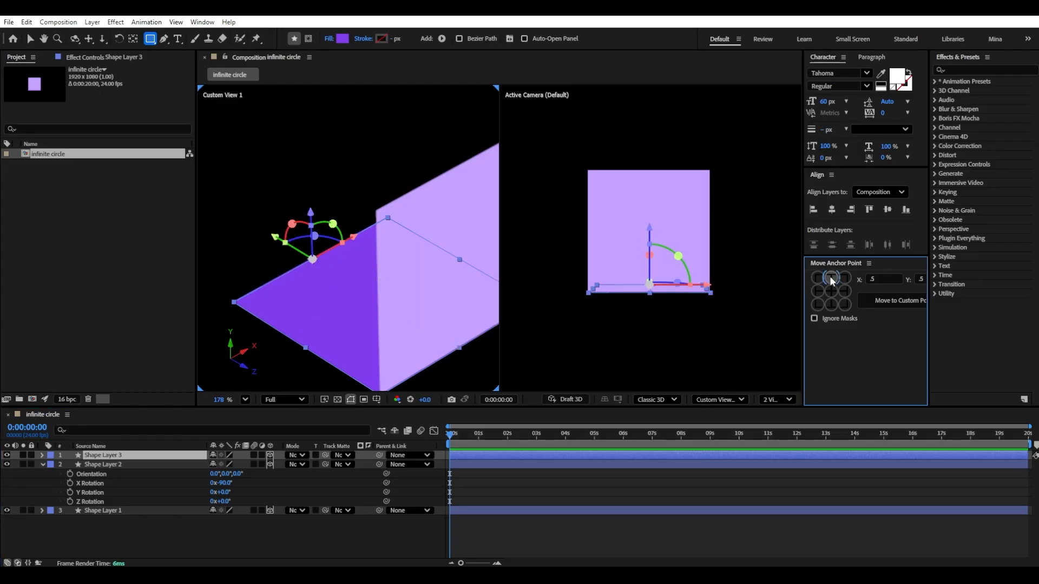
# Step: Set the X Rotation of Shape Layer 3 to -180° so it stands upright
pyautogui.click(122, 456)
pyautogui.press('r')
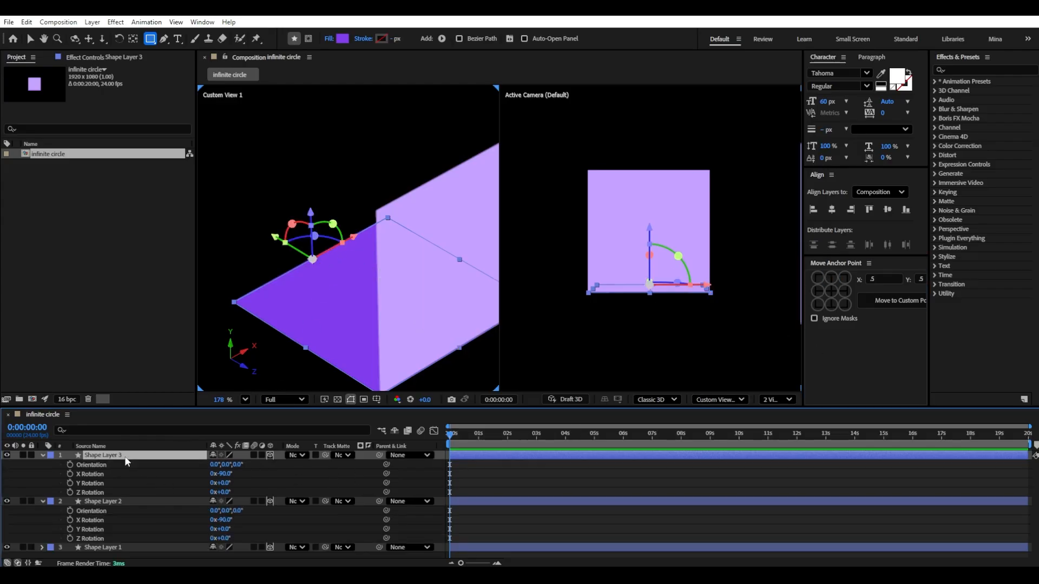
pyautogui.click(225, 474)
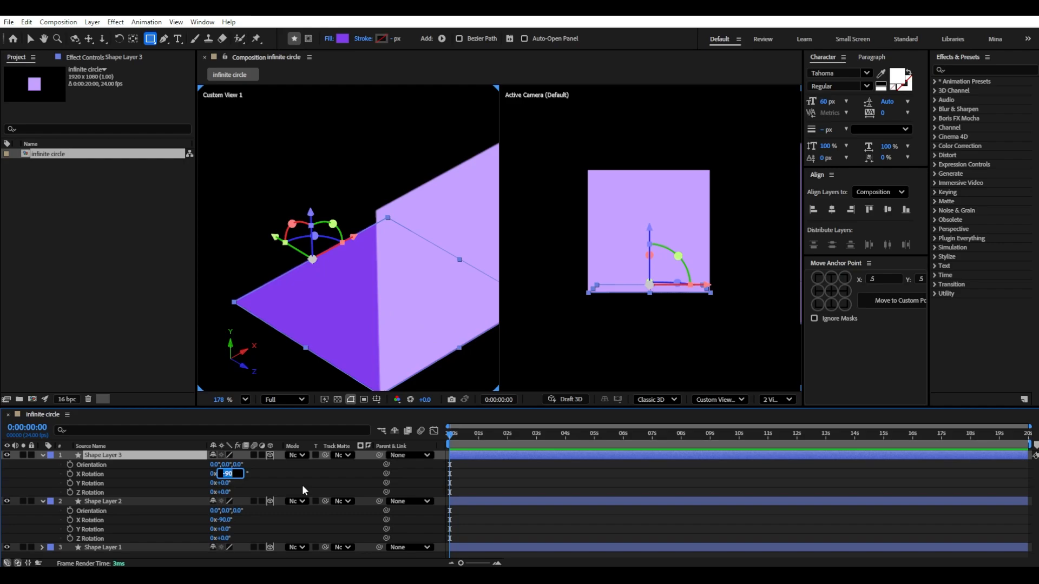
pyautogui.write('-180')
pyautogui.press('Return')
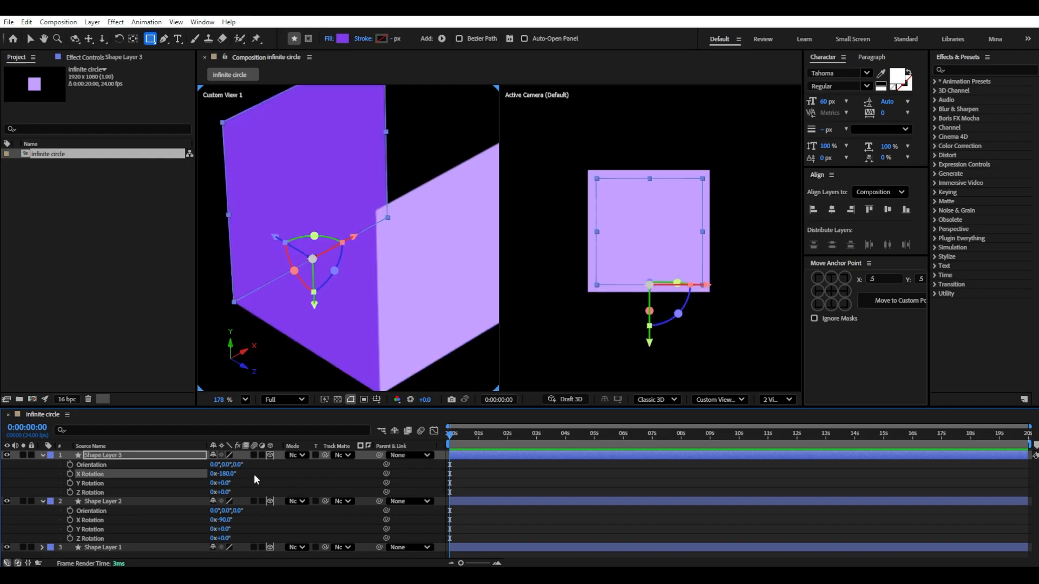
# Step: Recolor Shape Layer 3's fill with the light purple sampled from the first square
pyautogui.click(347, 40)
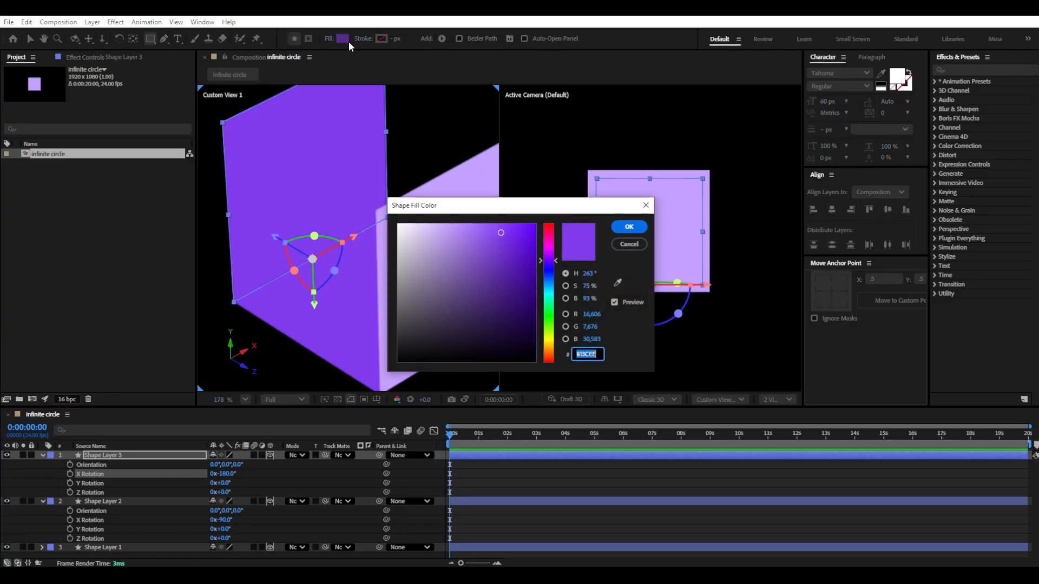
pyautogui.moveTo(537, 211); pyautogui.dragTo(556, 265)
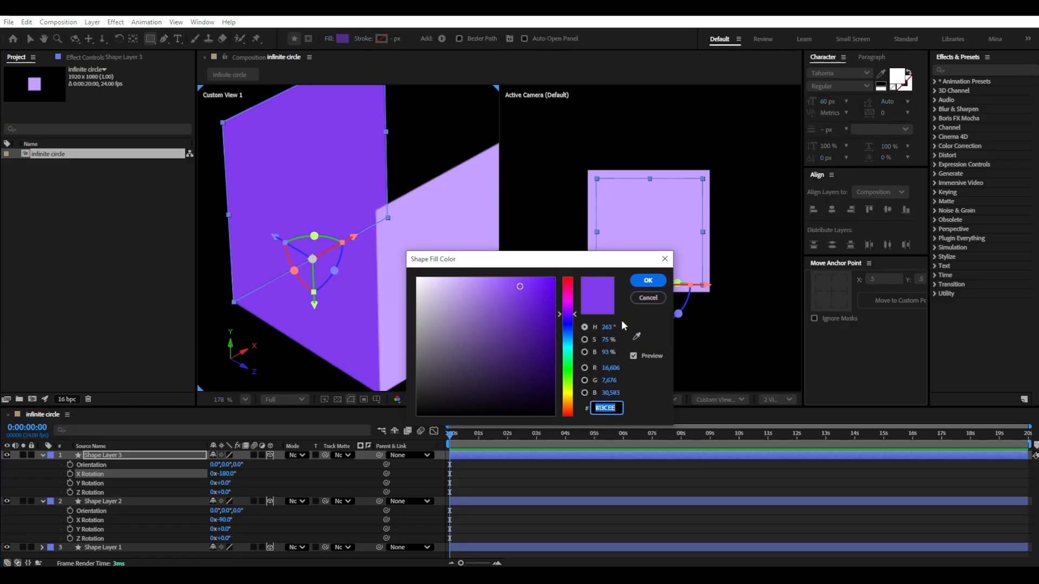
pyautogui.click(636, 337)
pyautogui.click(497, 208)
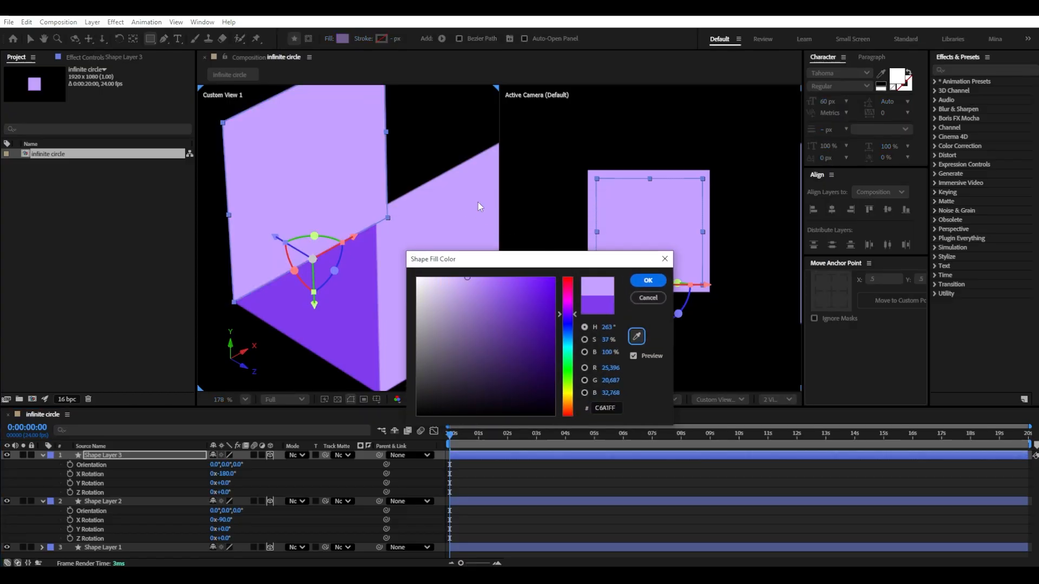
pyautogui.click(647, 285)
pyautogui.click(496, 466)
pyautogui.click(320, 155)
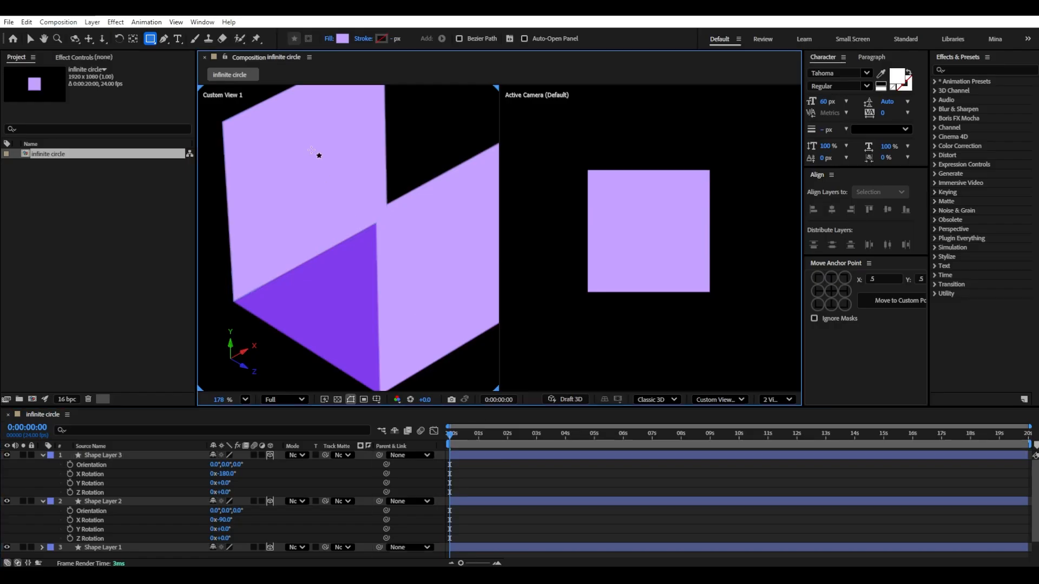
# Step: Duplicate Shape Layer 3 and move the copy's anchor point to its bottom center, on the raised edge opposite the dark square
pyautogui.click(30, 38)
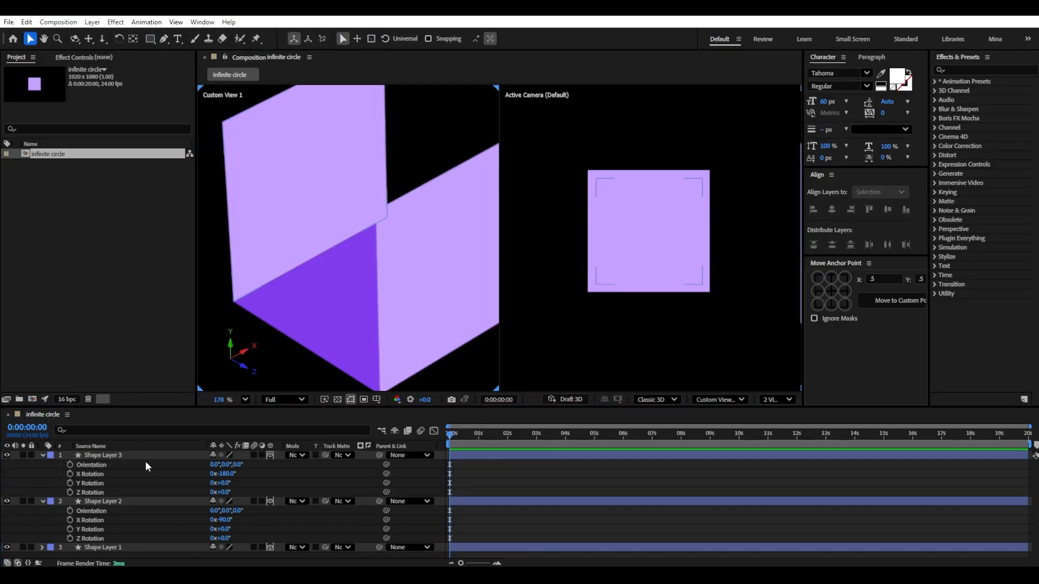
pyautogui.click(134, 455)
pyautogui.hotkey('ctrl', 'd')
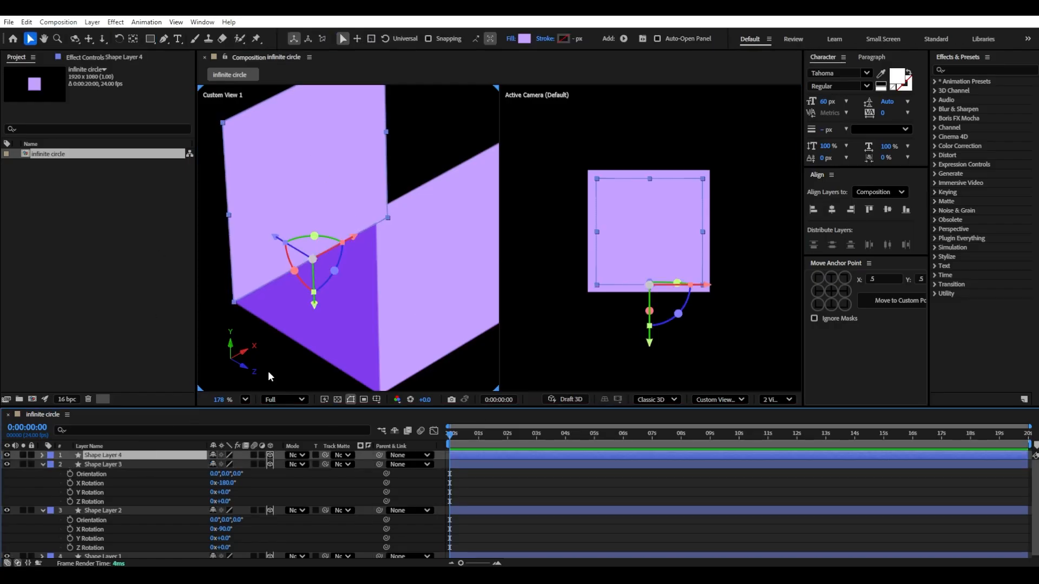
pyautogui.moveTo(317, 214); pyautogui.dragTo(347, 267)
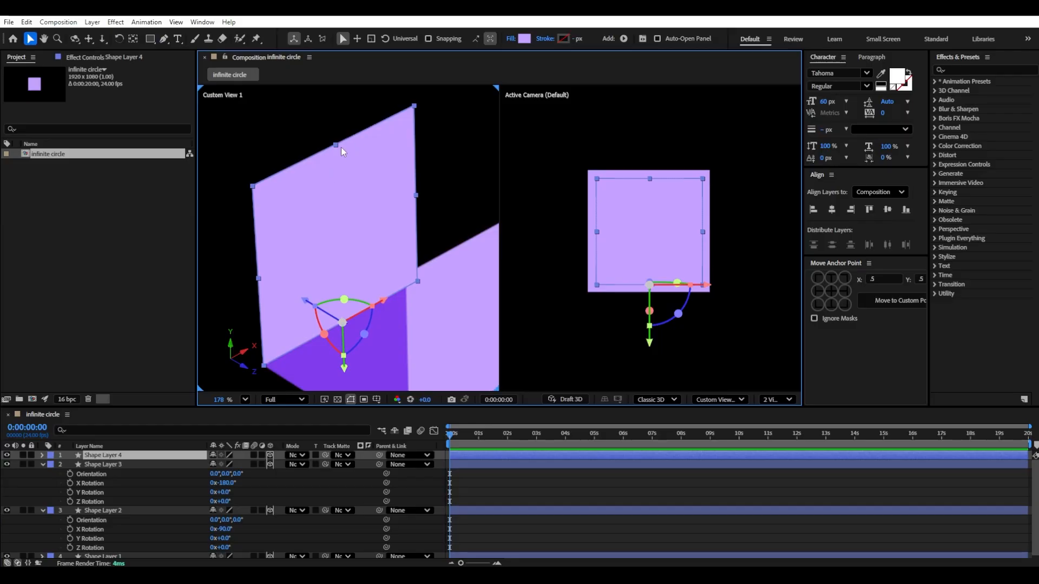
pyautogui.press('r')
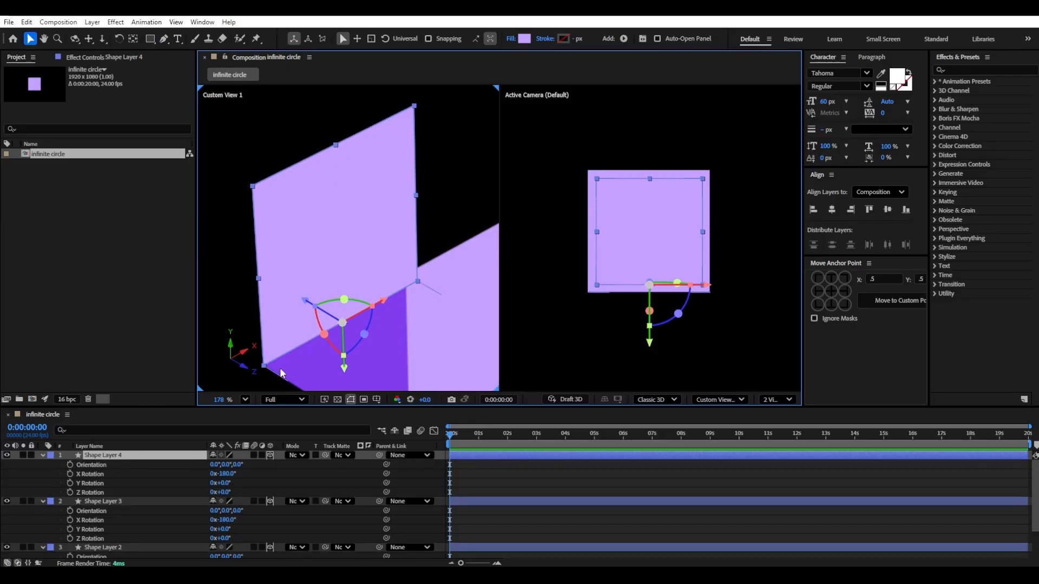
pyautogui.click(831, 304)
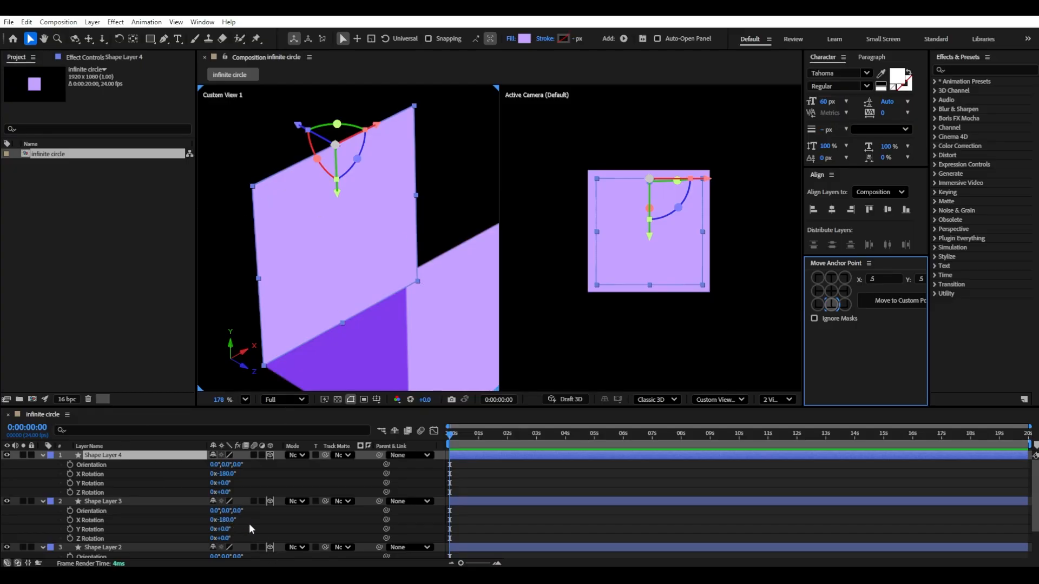
# Step: Set the X Rotation of Shape Layer 4 to -270° so it closes the top of the cube
pyautogui.click(229, 473)
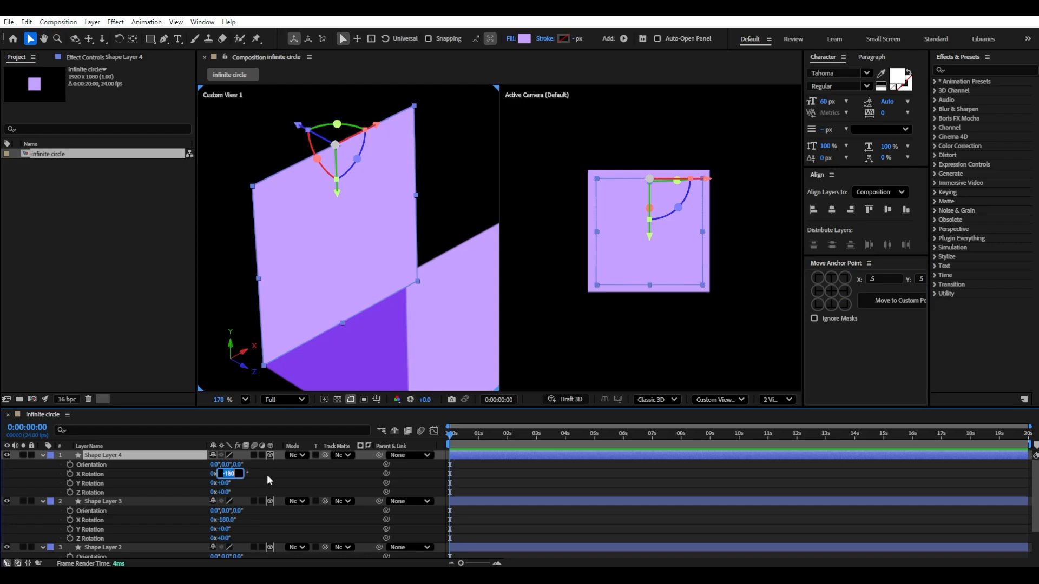
pyautogui.write('-223')
pyautogui.press('Return')
pyautogui.click(222, 474)
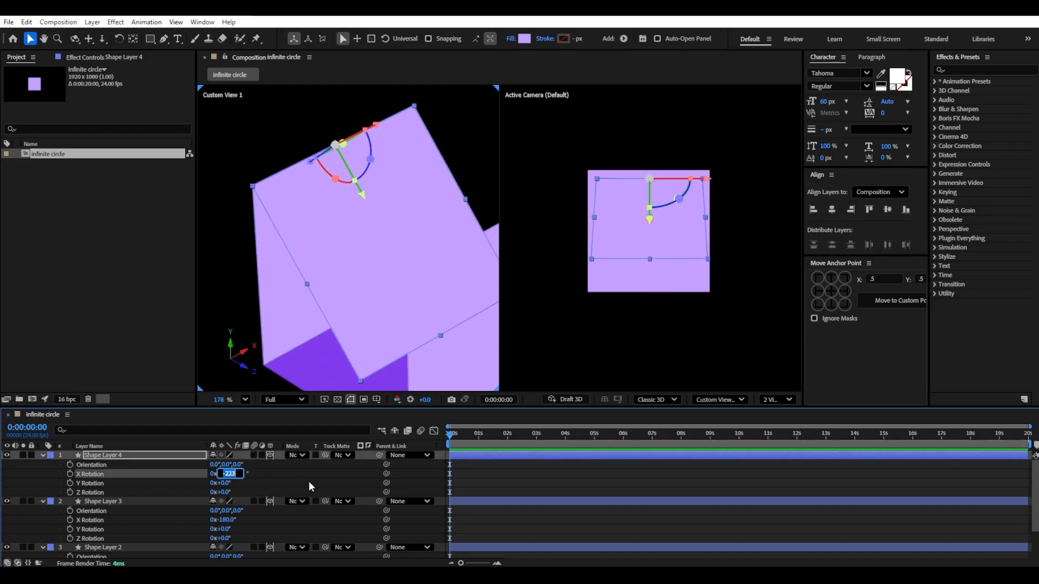
pyautogui.press('BackSpace')
pyautogui.write('-2')
pyautogui.press('Return')
# Step: Recolor Shape Layer 4's fill with the dark purple sampled from the cube's bottom face
pyautogui.scroll(-3, 465, 187)
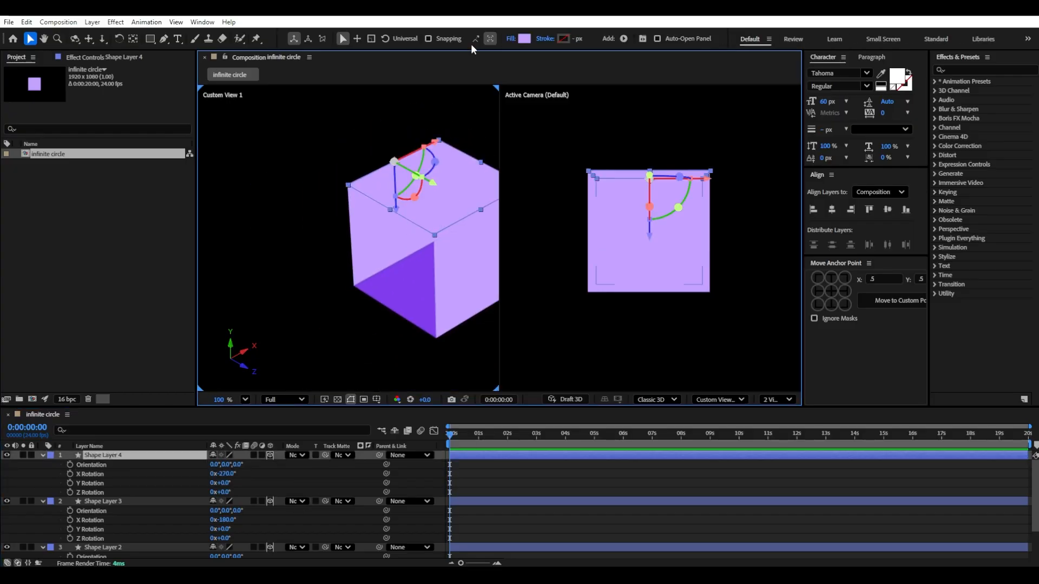
pyautogui.click(524, 39)
pyautogui.click(617, 282)
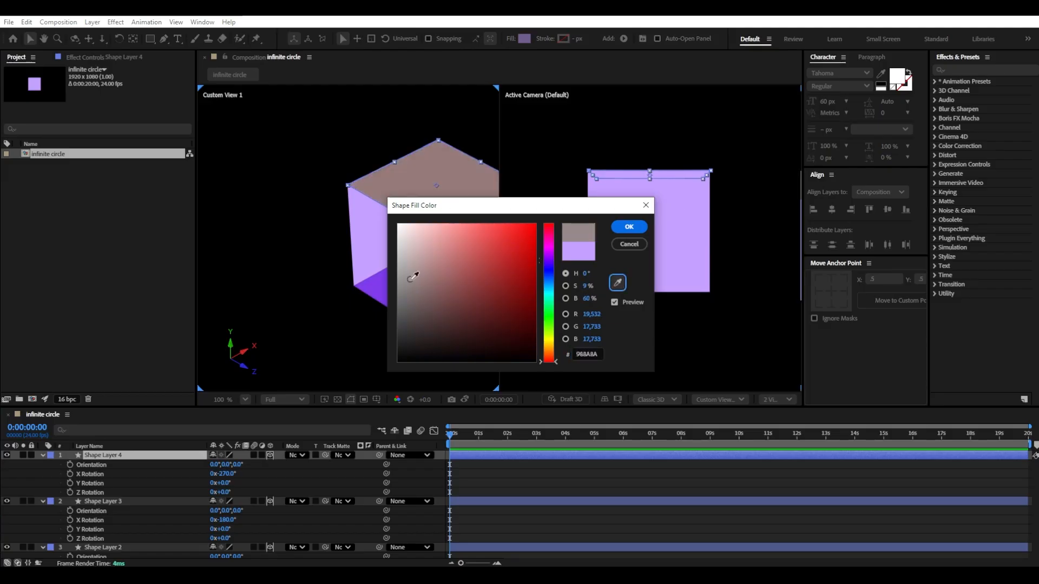
pyautogui.click(376, 290)
pyautogui.click(629, 227)
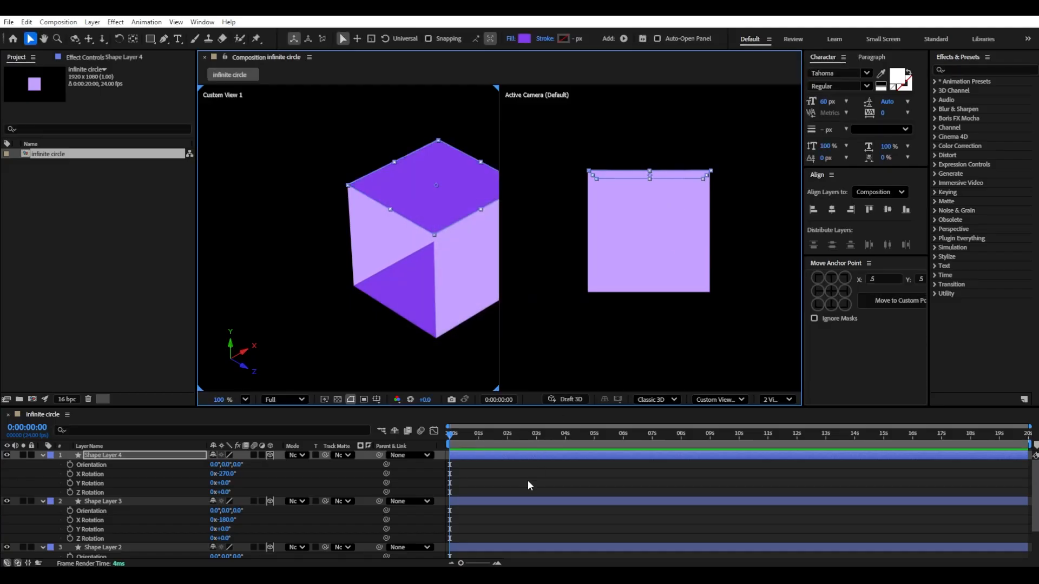
pyautogui.click(527, 481)
# Step: Duplicate Shape Layer 3, the cube's back face, and move the copy's anchor point to the middle of its left edge
pyautogui.scroll(-1, 419, 238)
pyautogui.moveTo(480, 235); pyautogui.dragTo(430, 253)
pyautogui.scroll(1, 431, 253)
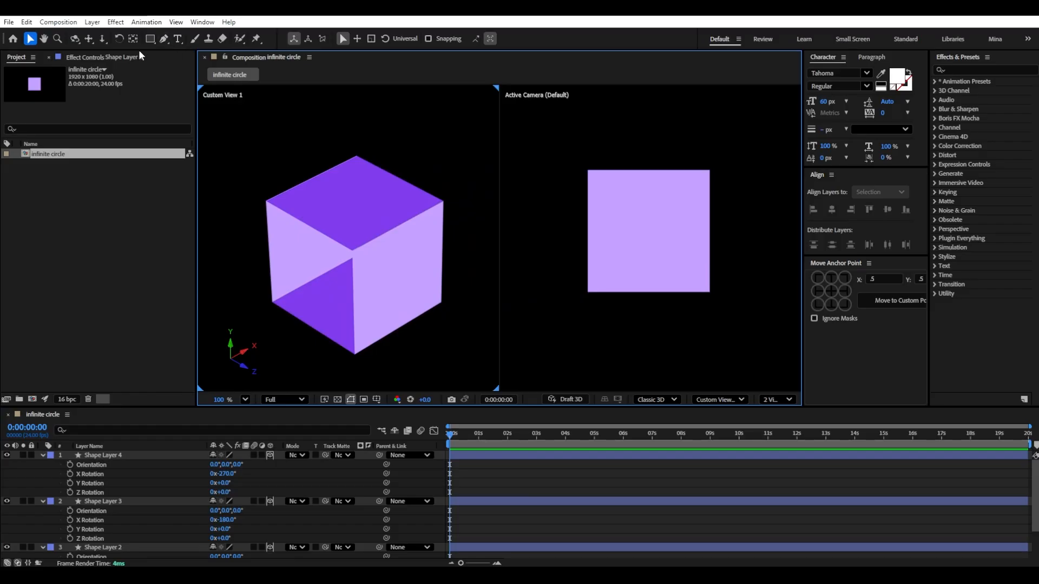
pyautogui.click(75, 38)
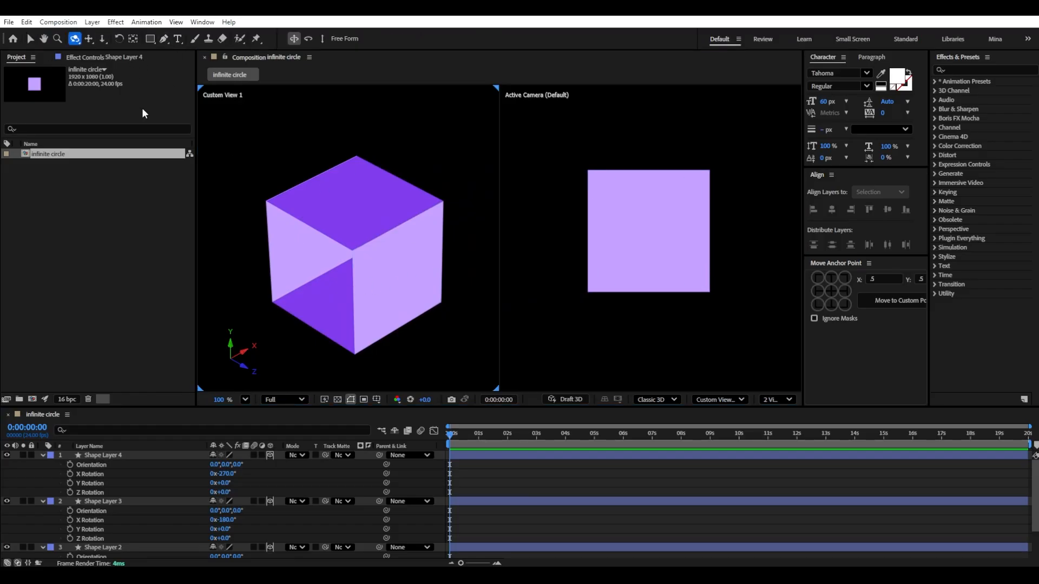
pyautogui.moveTo(308, 253); pyautogui.dragTo(352, 204)
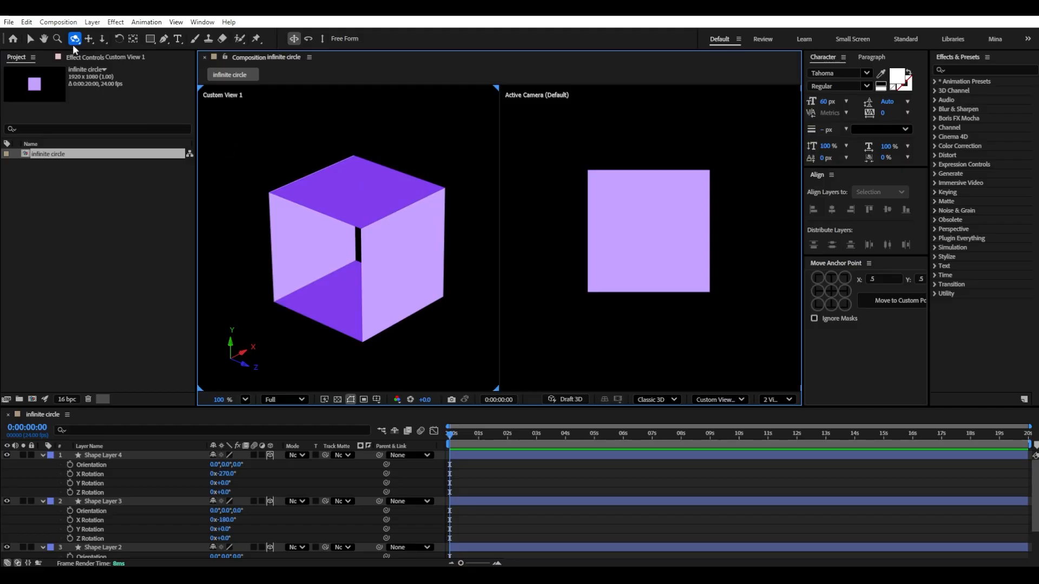
pyautogui.click(29, 39)
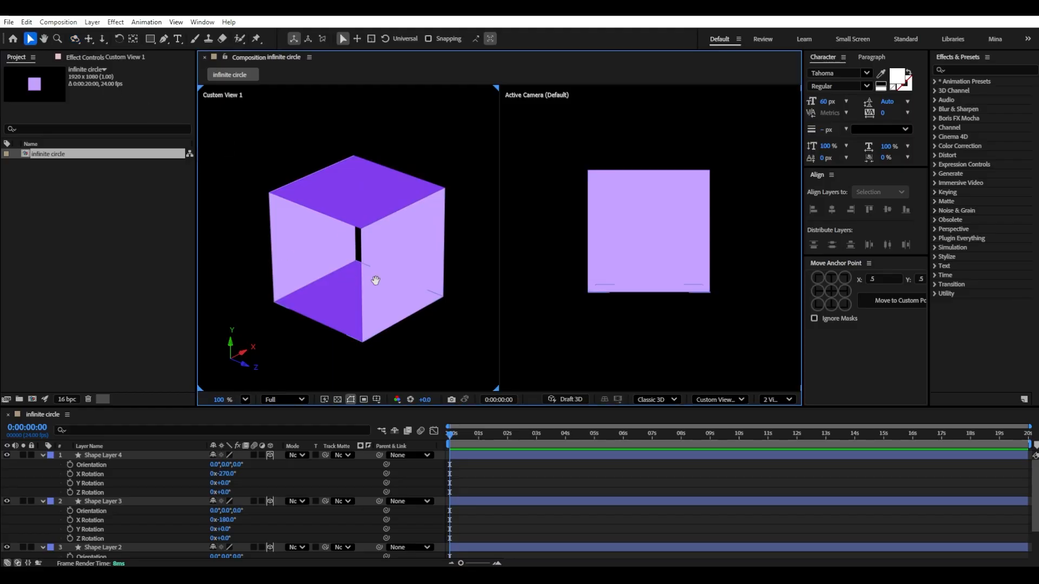
pyautogui.moveTo(376, 281); pyautogui.dragTo(330, 278)
pyautogui.click(318, 245)
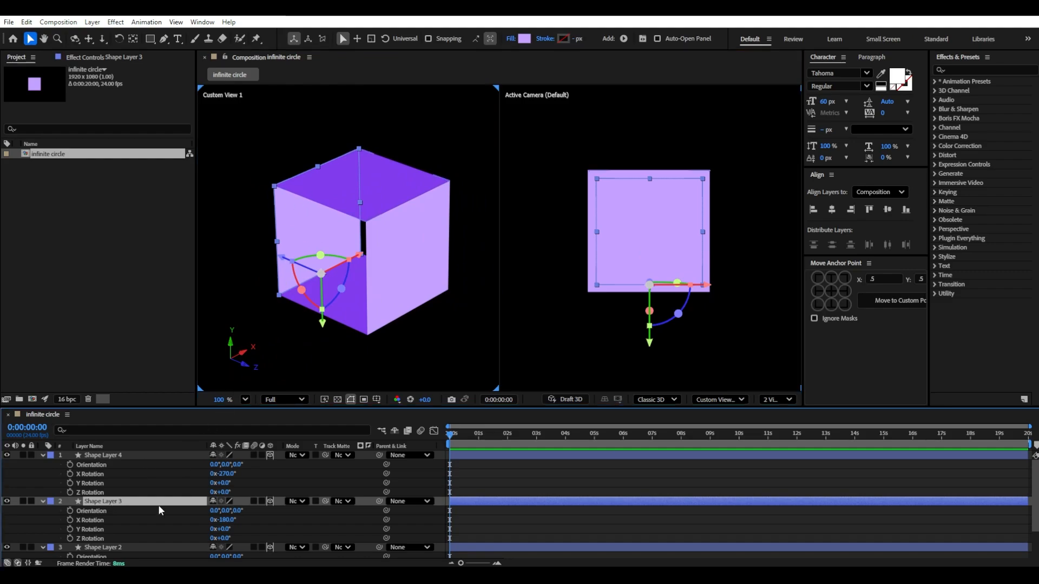
pyautogui.hotkey('ctrl', 'd')
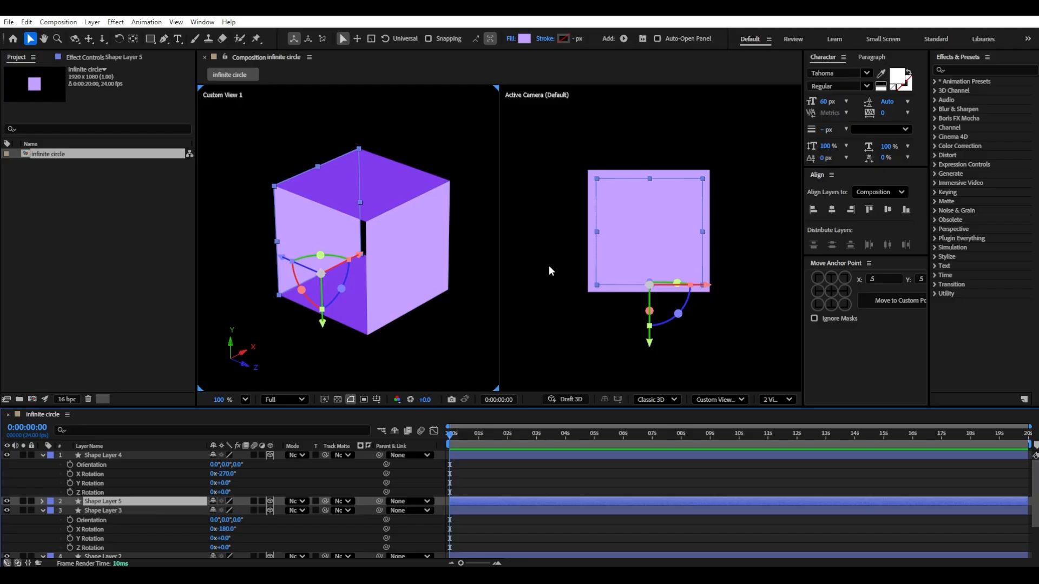
pyautogui.click(818, 291)
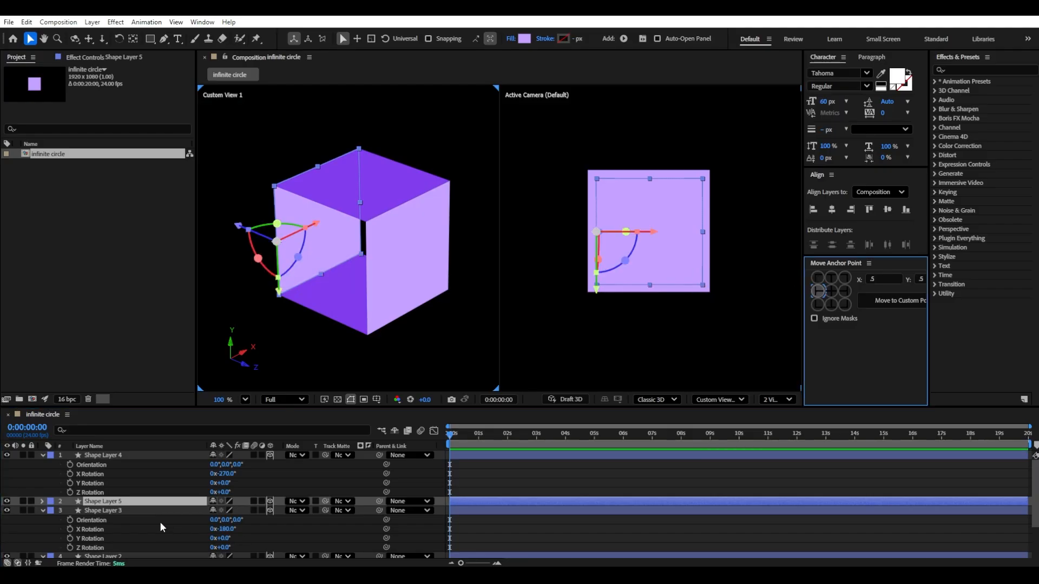
# Step: Set the Y Rotation of Shape Layer 5 to -90° so it closes the cube's open left side
pyautogui.press('r')
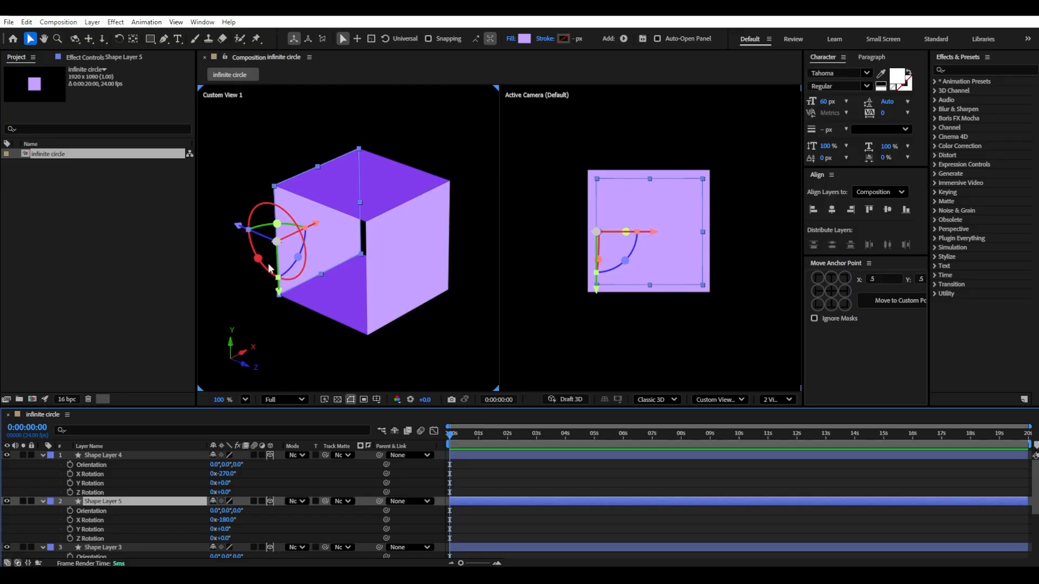
pyautogui.moveTo(215, 530); pyautogui.dragTo(214, 542)
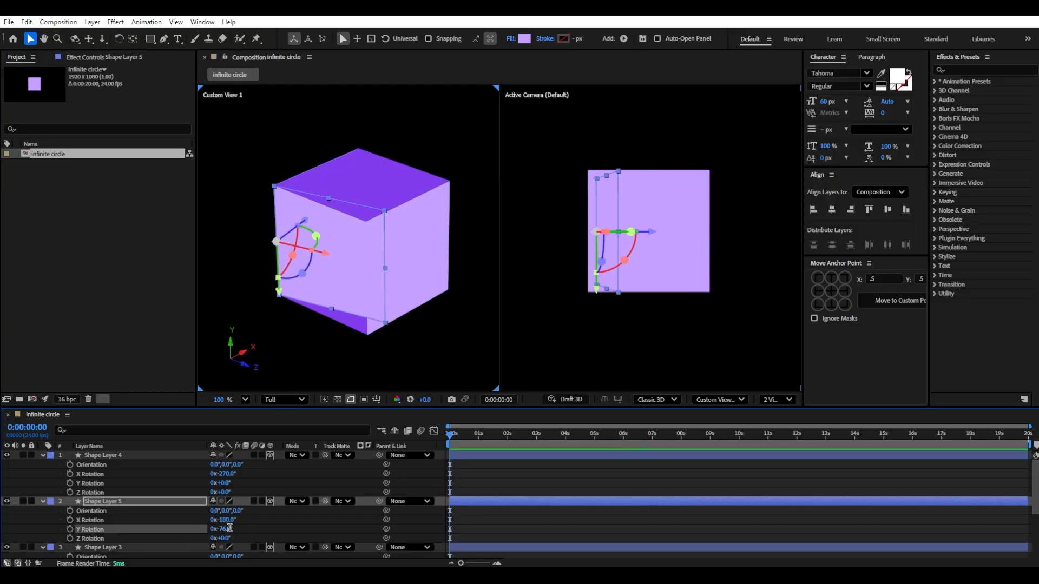
pyautogui.click(227, 529)
pyautogui.write('-90')
pyautogui.press('Return')
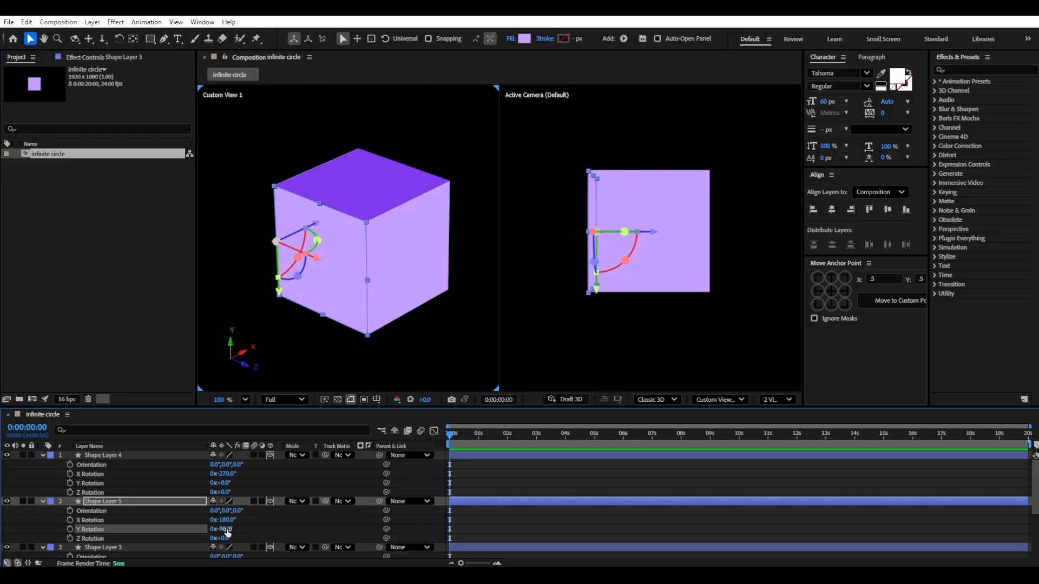
pyautogui.click(284, 530)
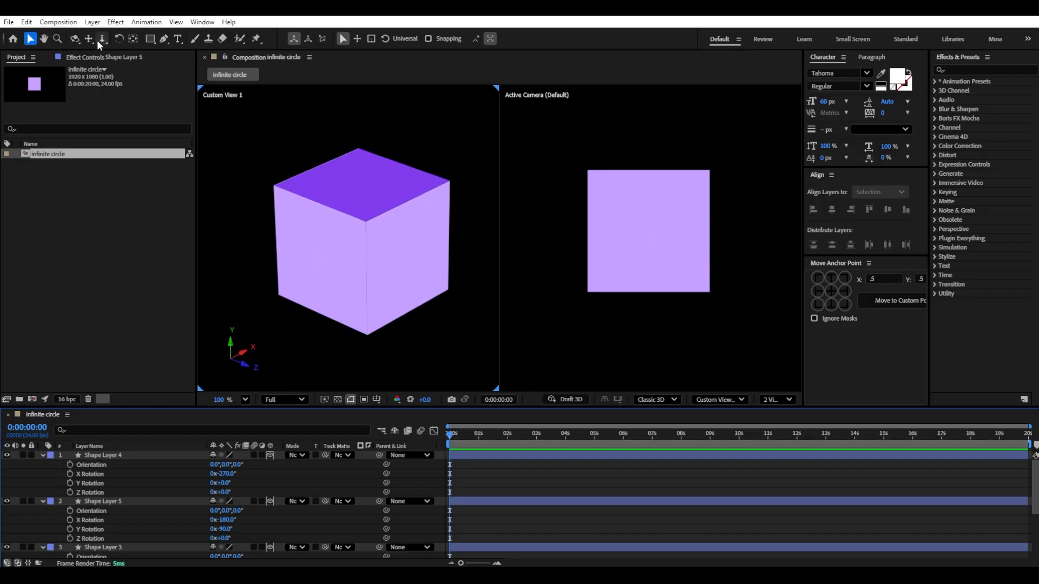
# Step: Duplicate Shape Layer 3 again and move the copy's anchor point to the middle of its right edge
pyautogui.click(75, 40)
pyautogui.moveTo(371, 209); pyautogui.dragTo(382, 227)
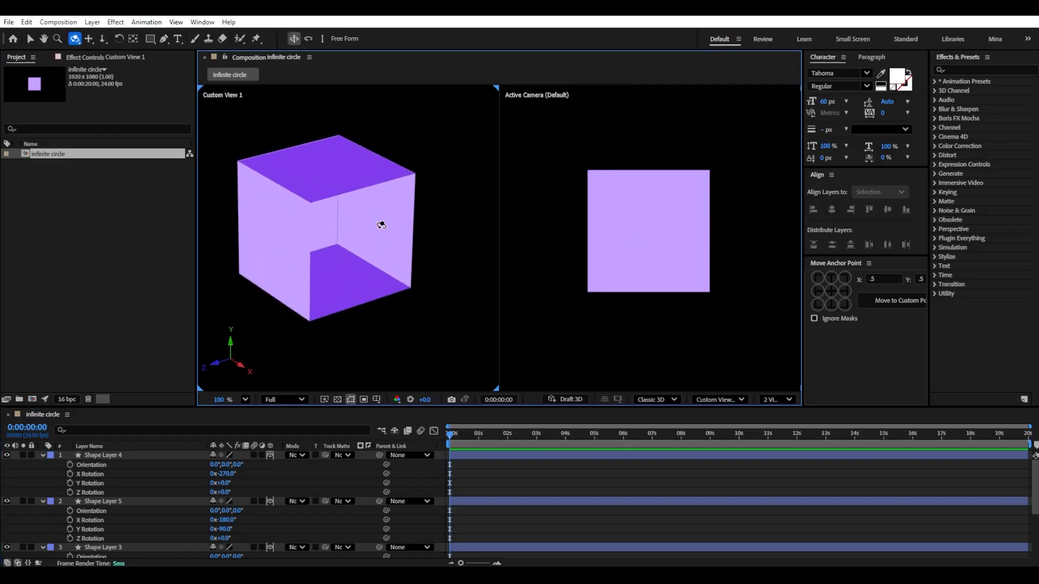
pyautogui.click(30, 39)
pyautogui.click(413, 254)
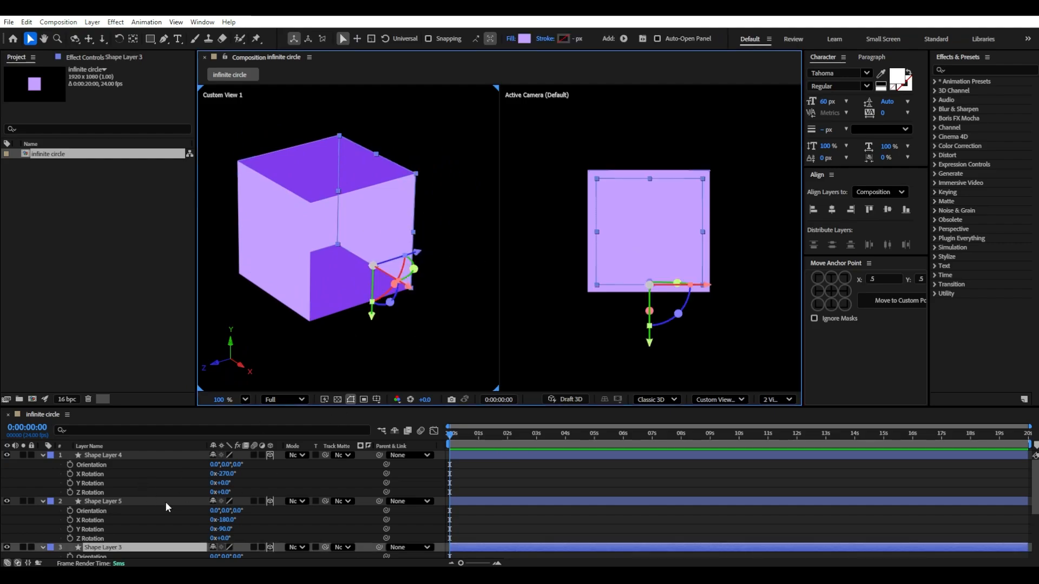
pyautogui.hotkey('ctrl', 'd')
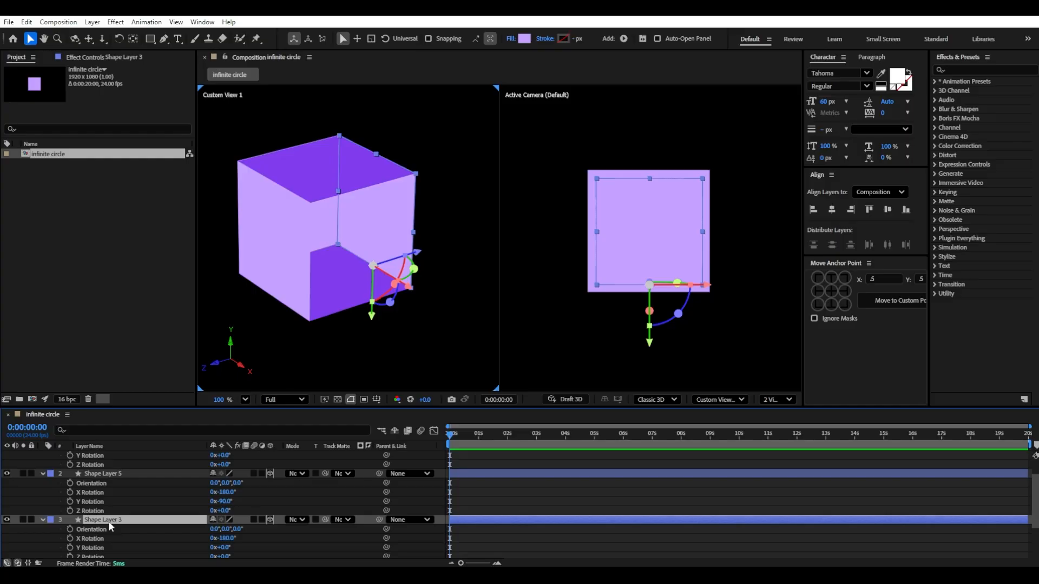
pyautogui.click(844, 290)
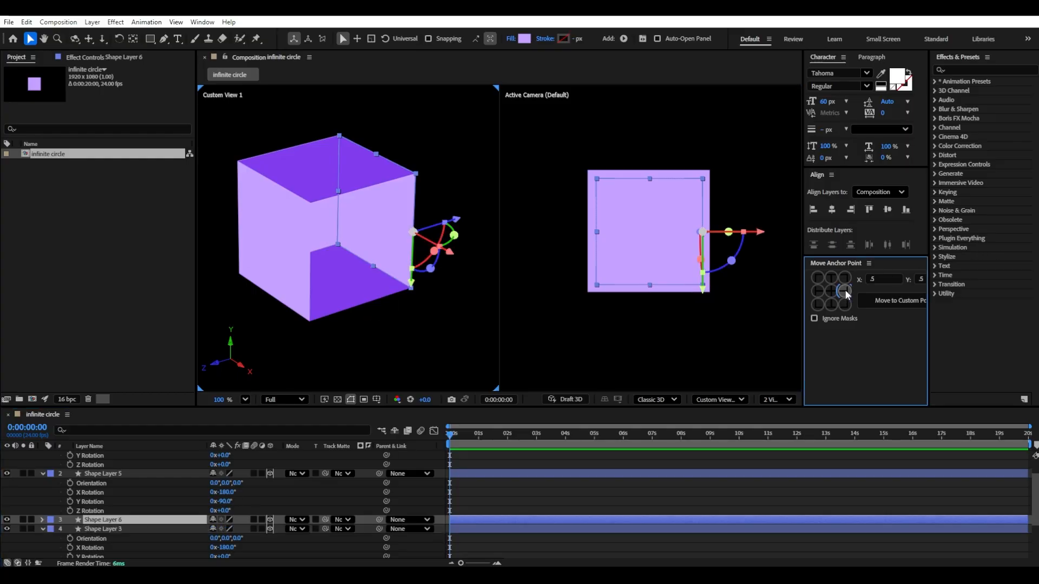
# Step: Set the Y Rotation of Shape Layer 6 to 90° to close the cube's remaining side, and deselect it
pyautogui.press('r')
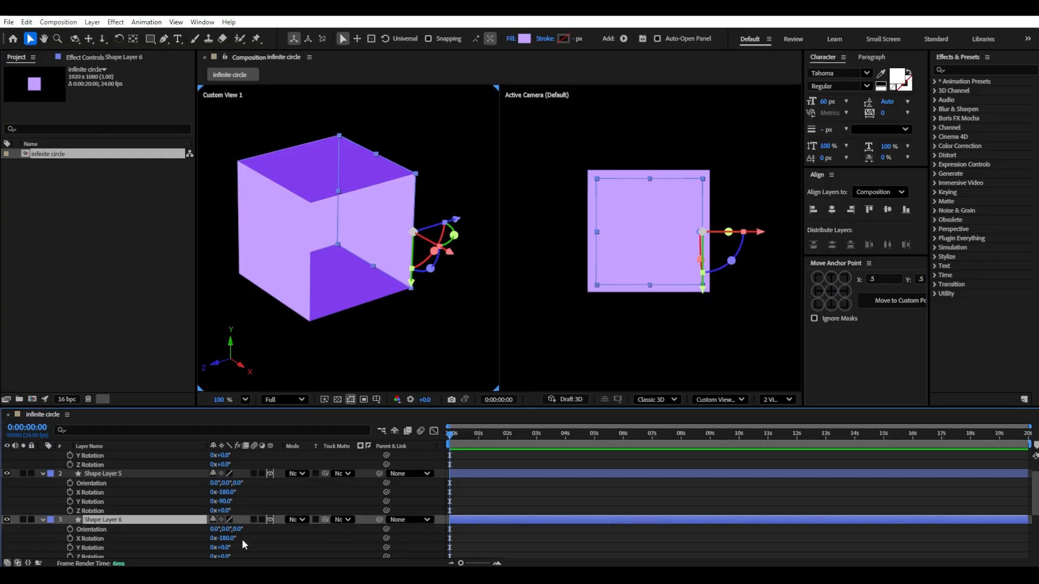
pyautogui.scroll(-1, 243, 544)
pyautogui.moveTo(224, 520); pyautogui.dragTo(270, 517)
pyautogui.click(226, 519)
pyautogui.press('Return')
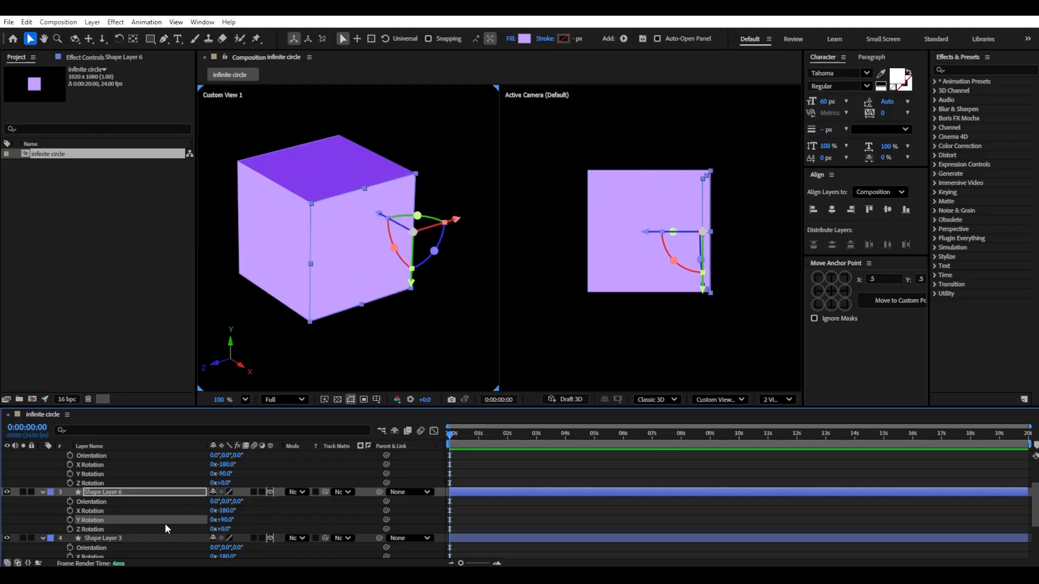
pyautogui.press('F2')
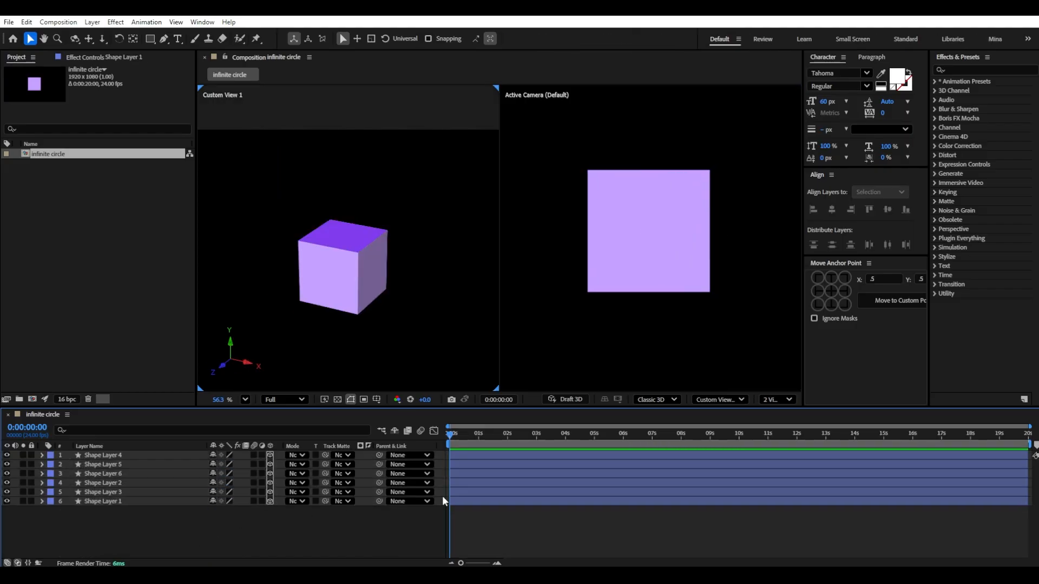
# Step: Switch the composition viewer to a single active camera view and select all the shape layers
pyautogui.click(777, 399)
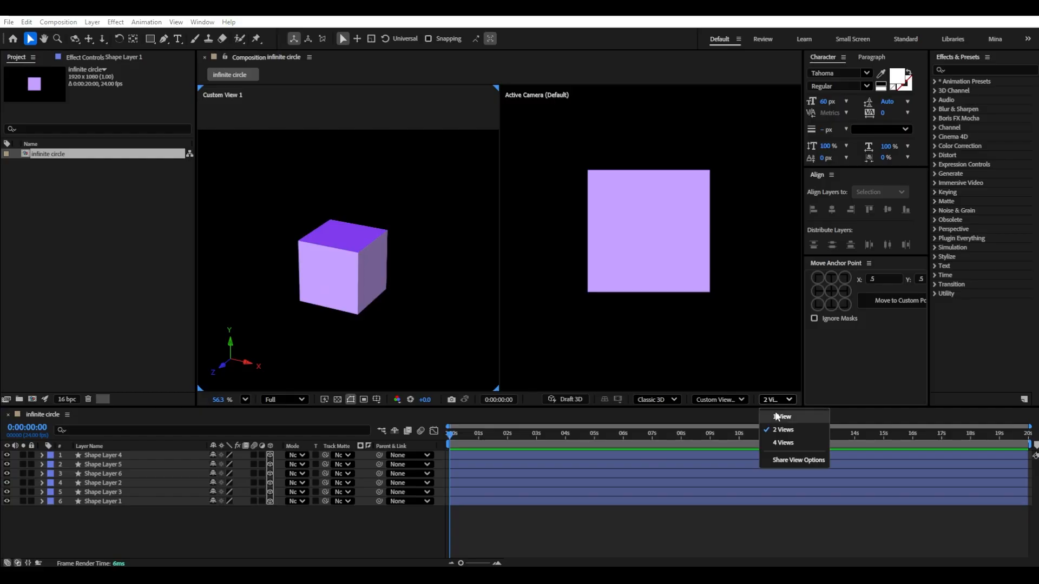
pyautogui.click(779, 417)
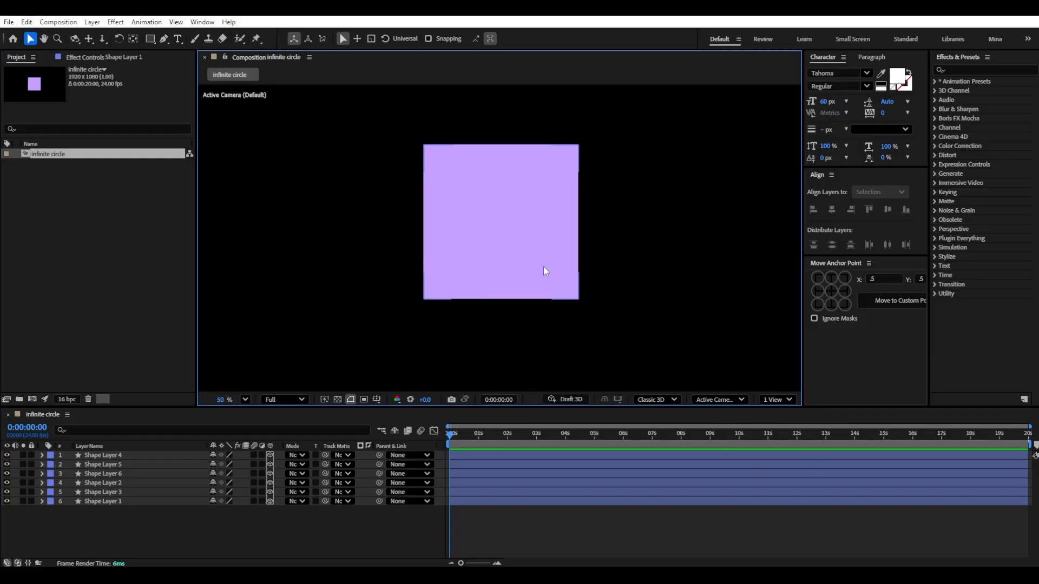
pyautogui.scroll(-2, 543, 266)
pyautogui.moveTo(271, 553); pyautogui.dragTo(227, 452)
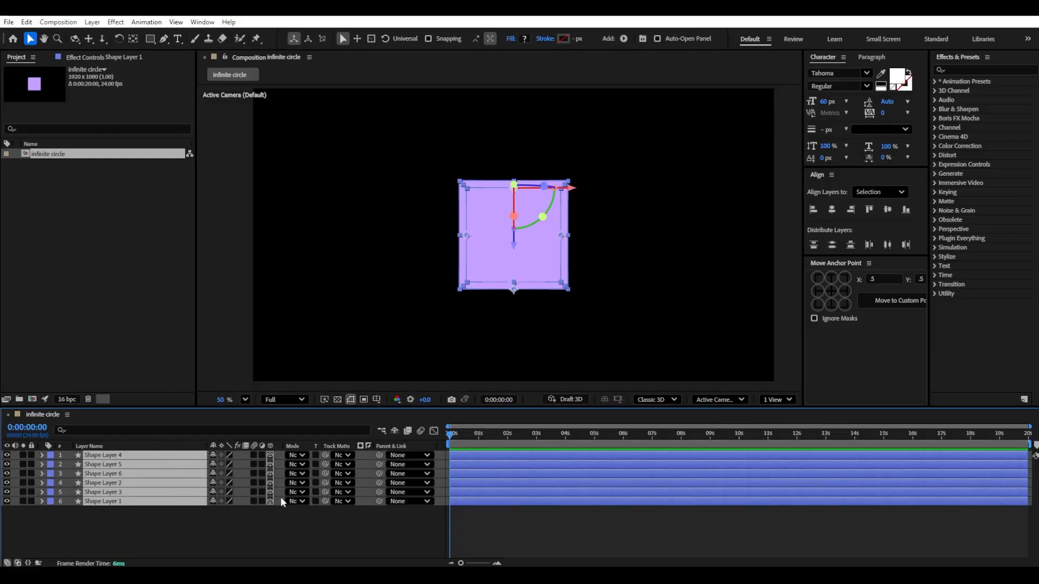
pyautogui.click(255, 518)
pyautogui.hotkey('ctrl', 'a')
# Step: Add a null object to the composition and make it a 3D layer
pyautogui.rightClick(174, 533)
pyautogui.moveTo(250, 404)
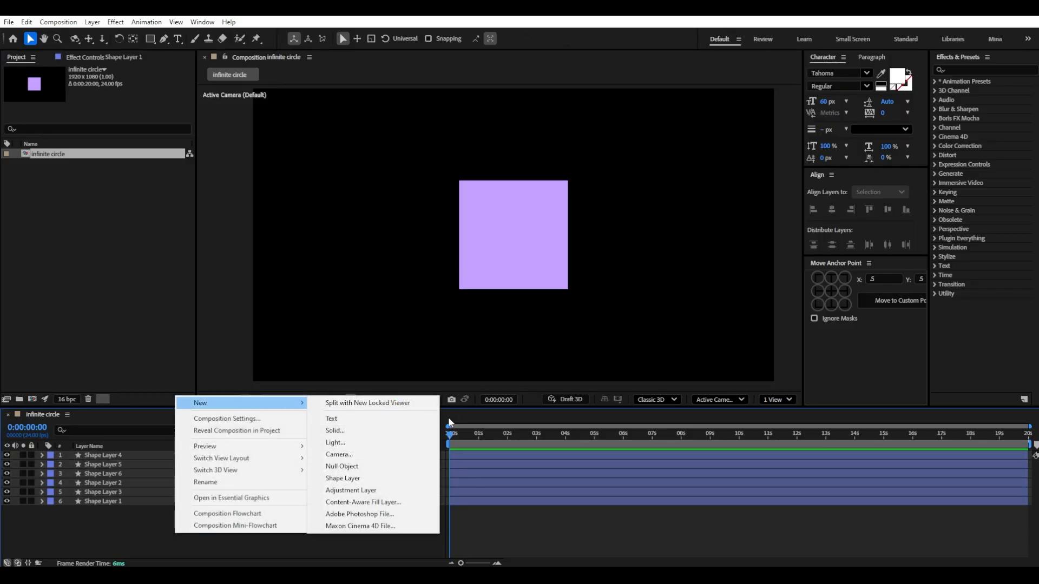
pyautogui.click(403, 473)
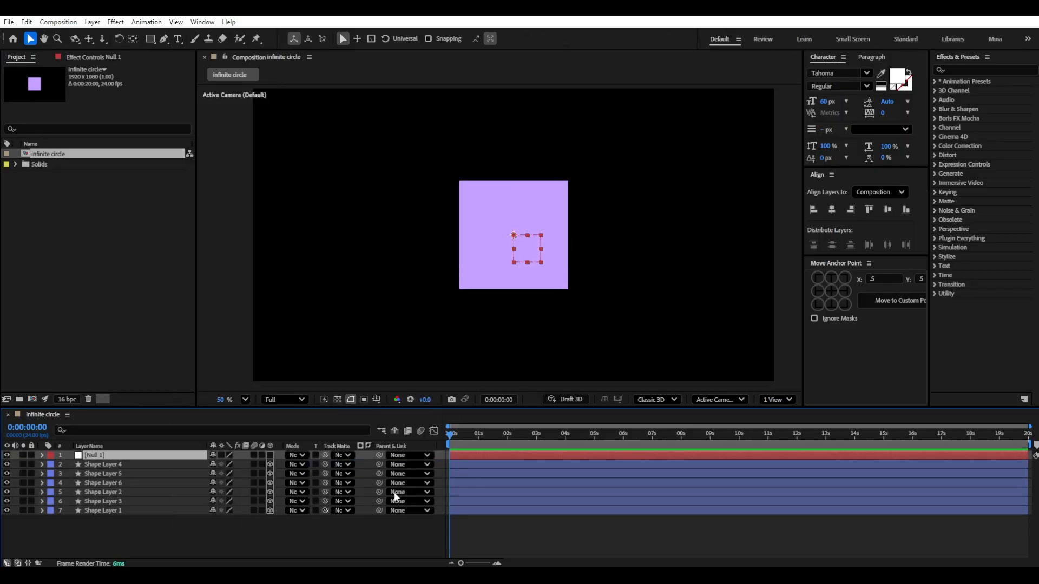
pyautogui.click(269, 455)
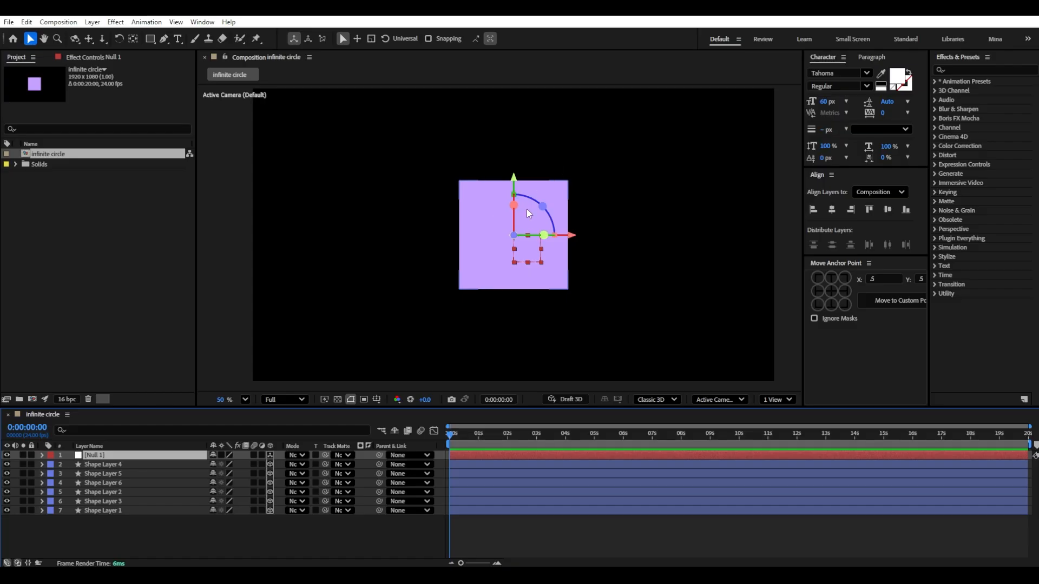
# Step: Switch the composition viewer to 2 Views and select the null in the custom view
pyautogui.click(778, 401)
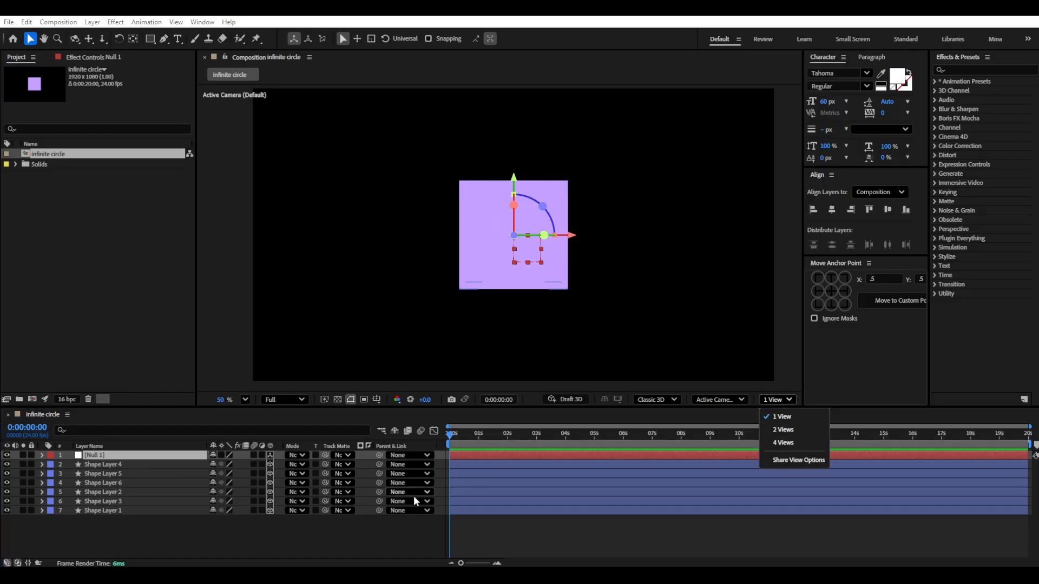
pyautogui.click(195, 545)
pyautogui.click(780, 400)
pyautogui.click(792, 430)
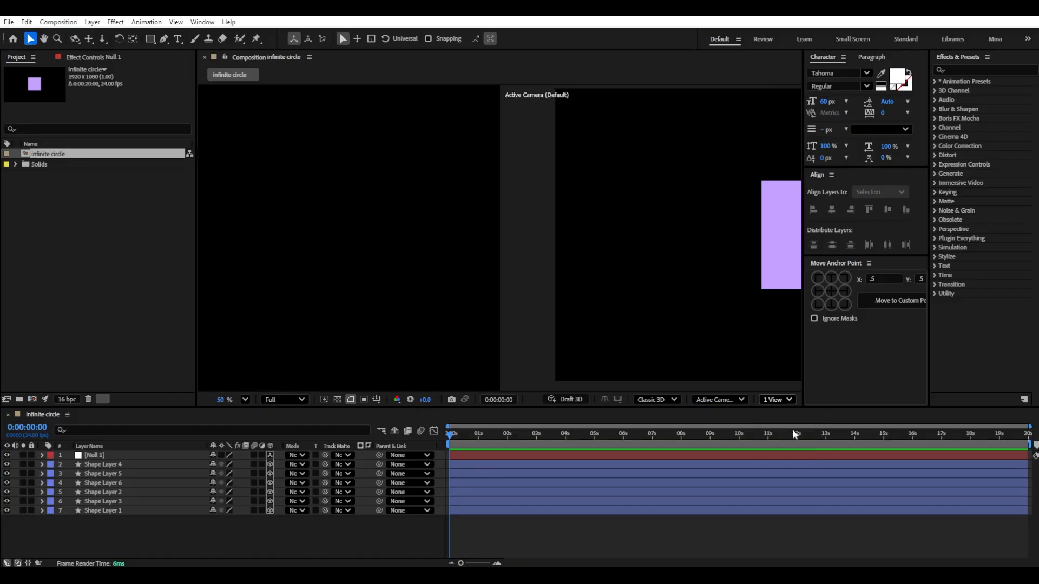
pyautogui.click(335, 288)
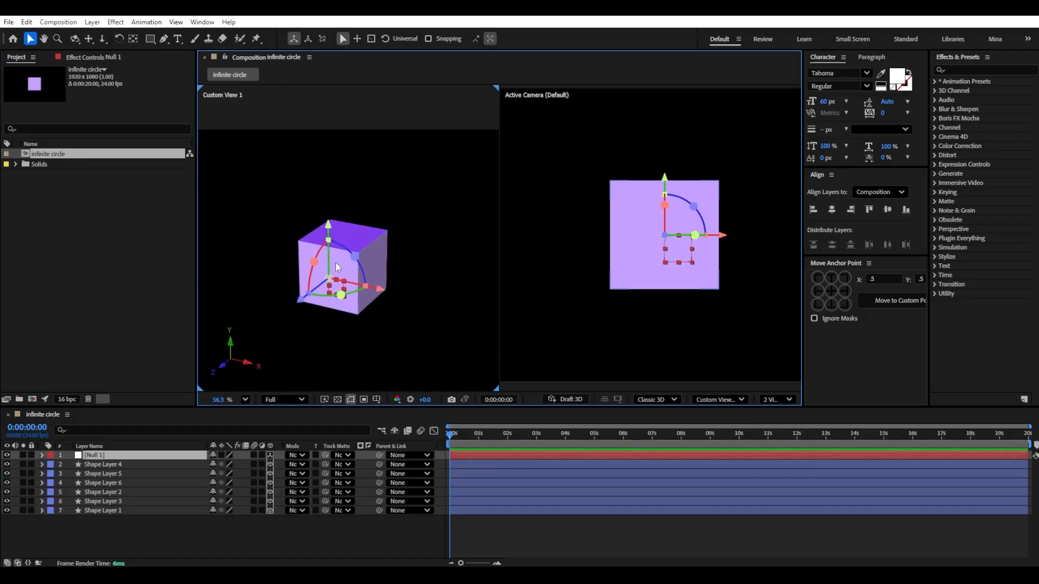
# Step: Set the null's Z position to 200 to move it back into the cube's depth
pyautogui.click(41, 456)
pyautogui.click(48, 465)
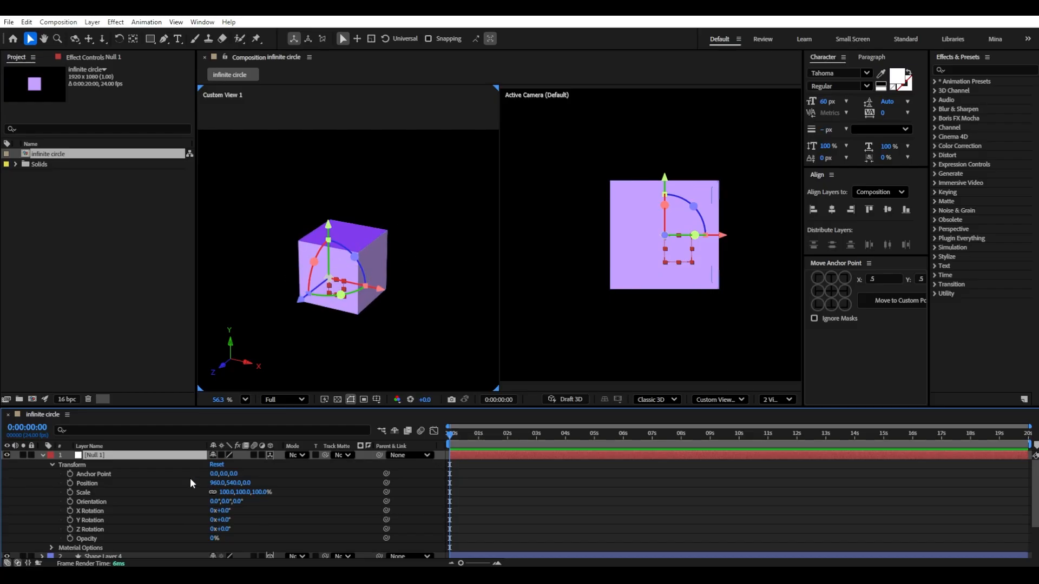
pyautogui.click(250, 482)
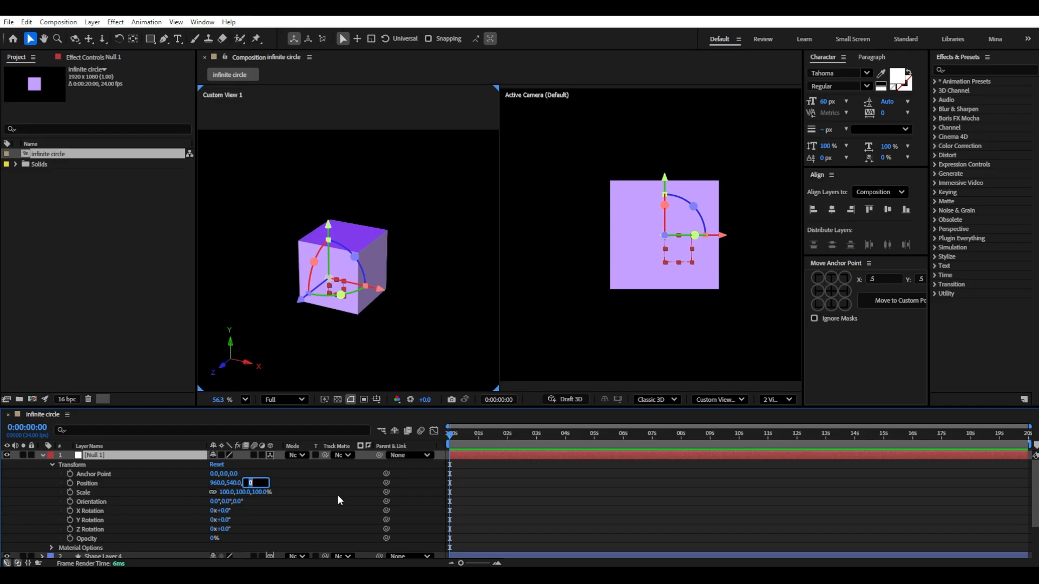
pyautogui.write('200')
pyautogui.press('Return')
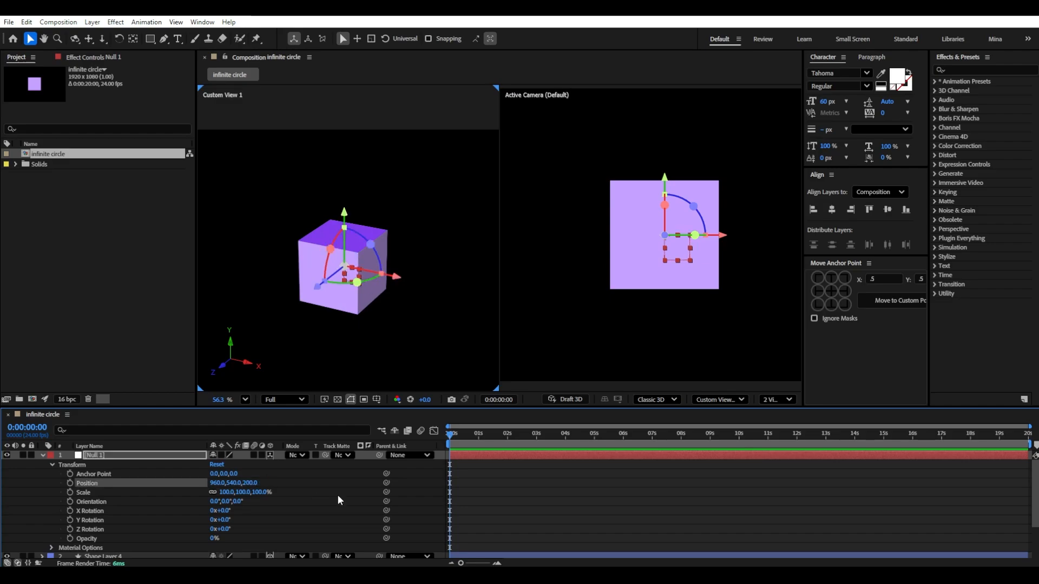
# Step: Collapse the null's properties and parent all six shape layers to the null
pyautogui.click(338, 497)
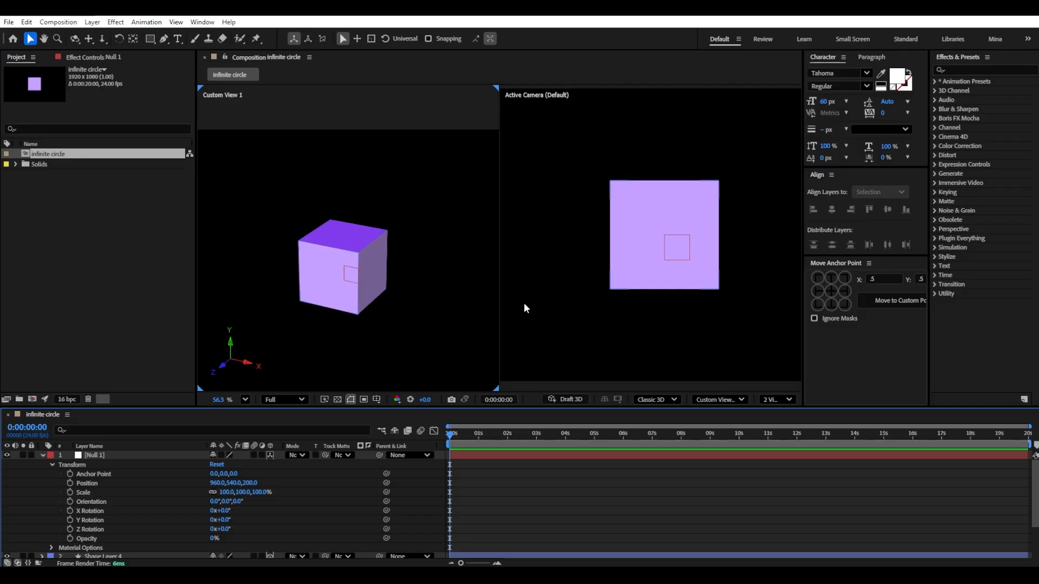
pyautogui.click(45, 457)
pyautogui.click(105, 465)
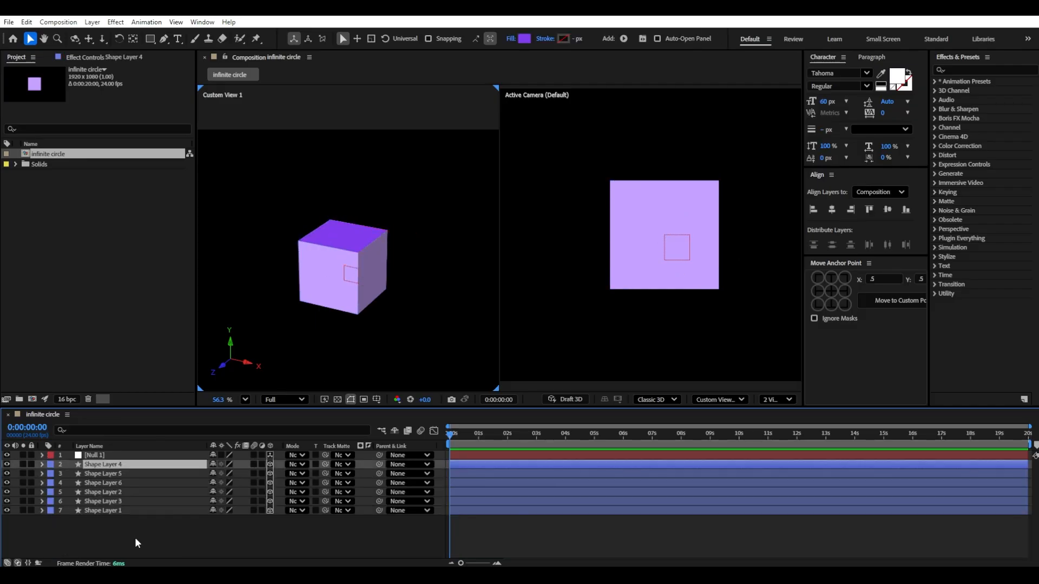
pyautogui.moveTo(134, 537); pyautogui.dragTo(134, 466)
pyautogui.moveTo(379, 464); pyautogui.dragTo(121, 457)
# Step: Test the null's control of the cube by rotating it on Y to 120°, and undo the rotation
pyautogui.press('r')
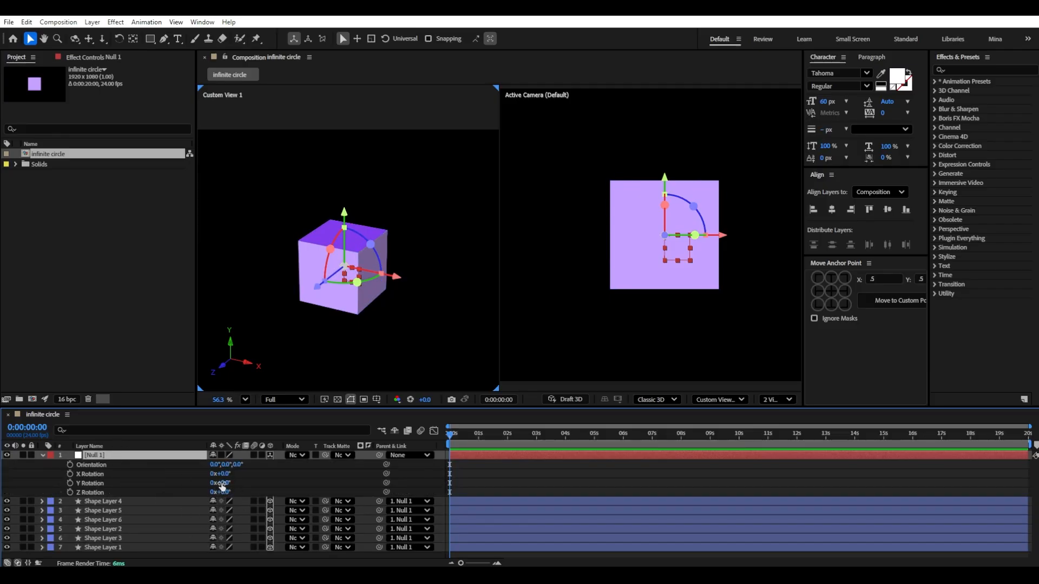
pyautogui.moveTo(222, 483); pyautogui.dragTo(246, 483)
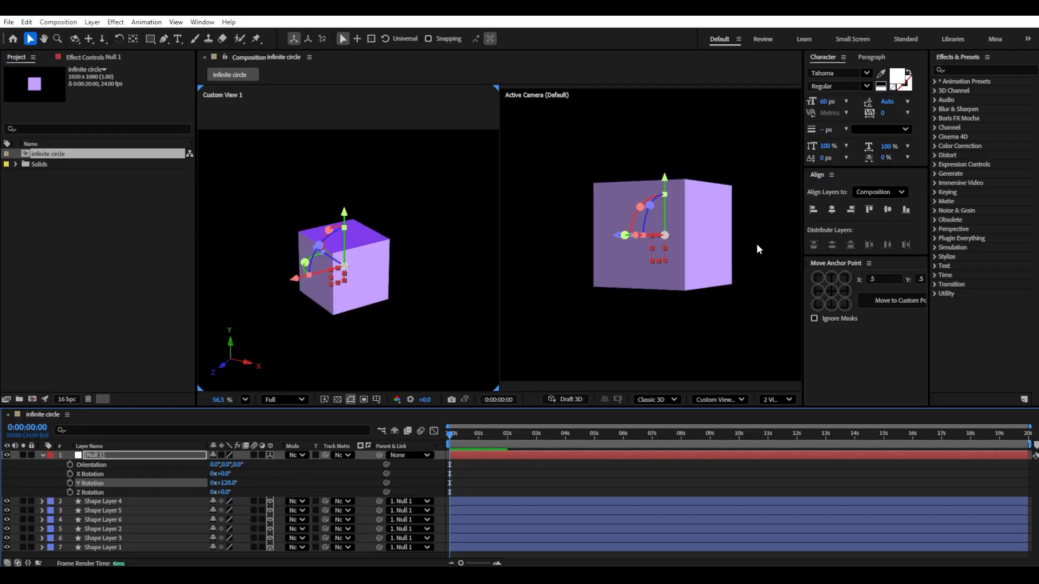
pyautogui.hotkey('ctrl', 'z')
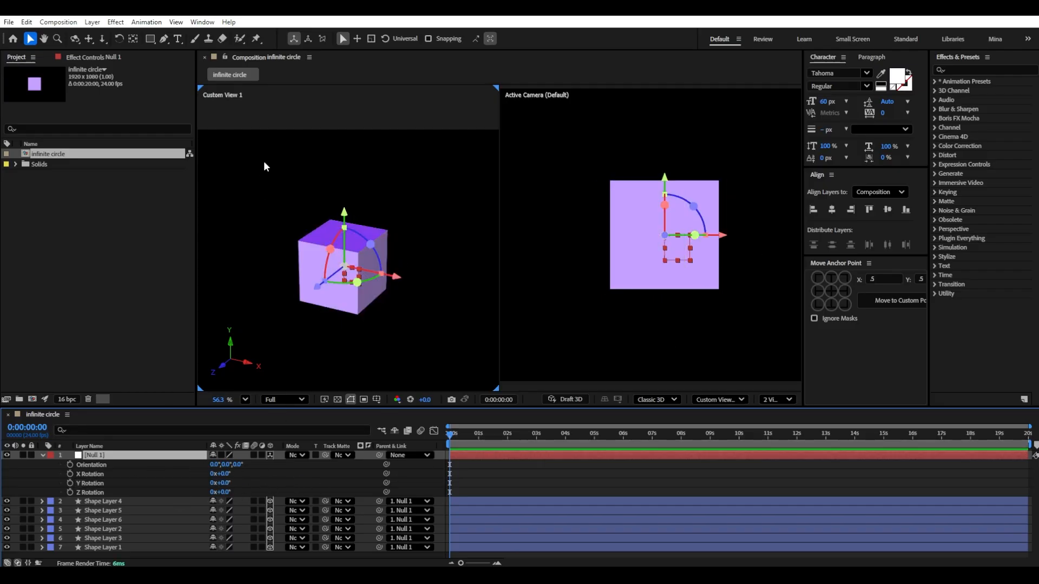
pyautogui.click(42, 456)
# Step: Switch the composition viewer to 1 View and frame the whole composition from the active camera
pyautogui.click(777, 399)
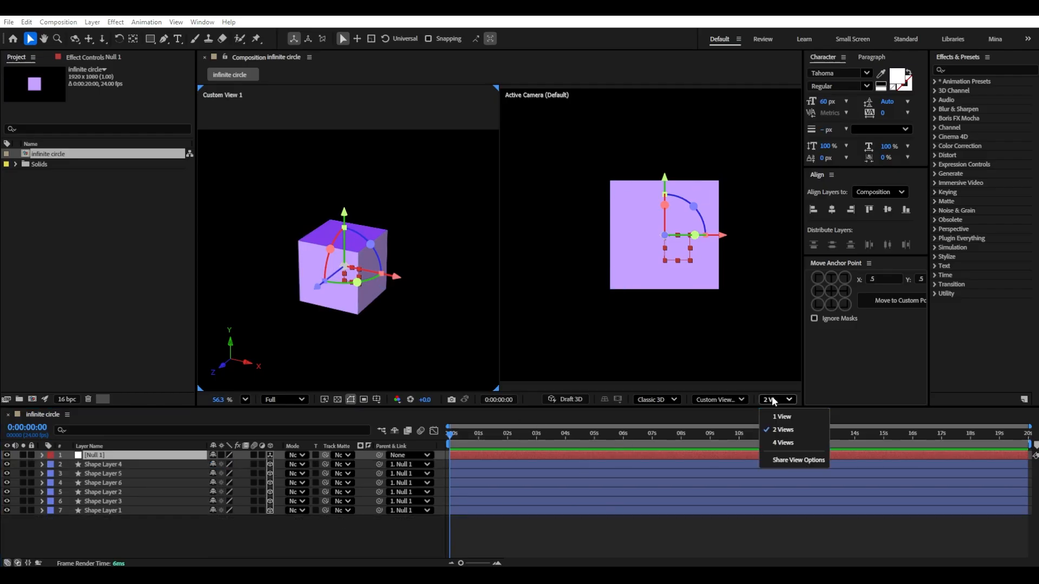
pyautogui.click(779, 413)
pyautogui.scroll(2, 642, 244)
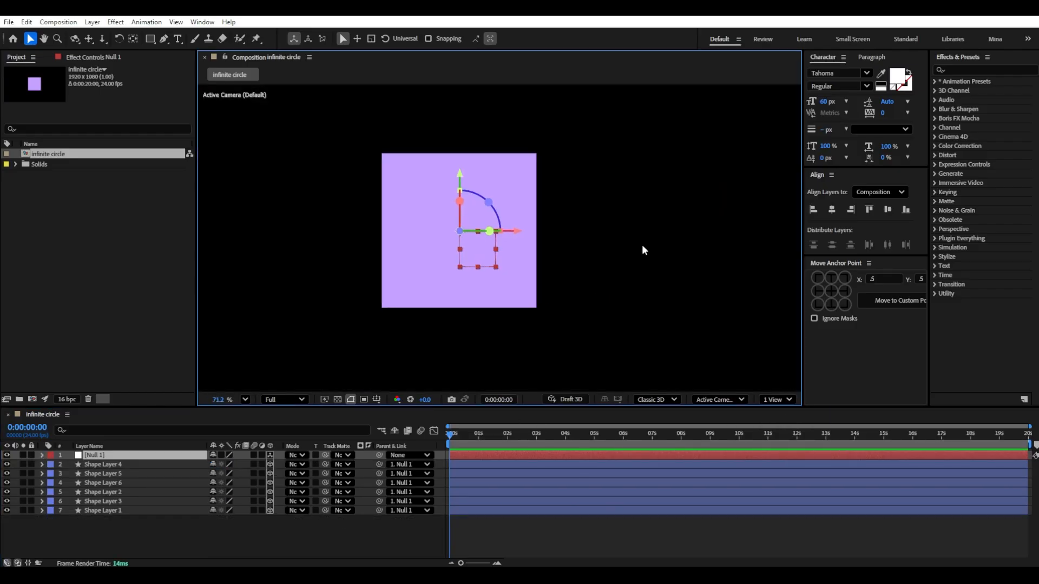
pyautogui.scroll(-2, 642, 245)
pyautogui.scroll(1, 632, 269)
pyautogui.scroll(-2, 619, 287)
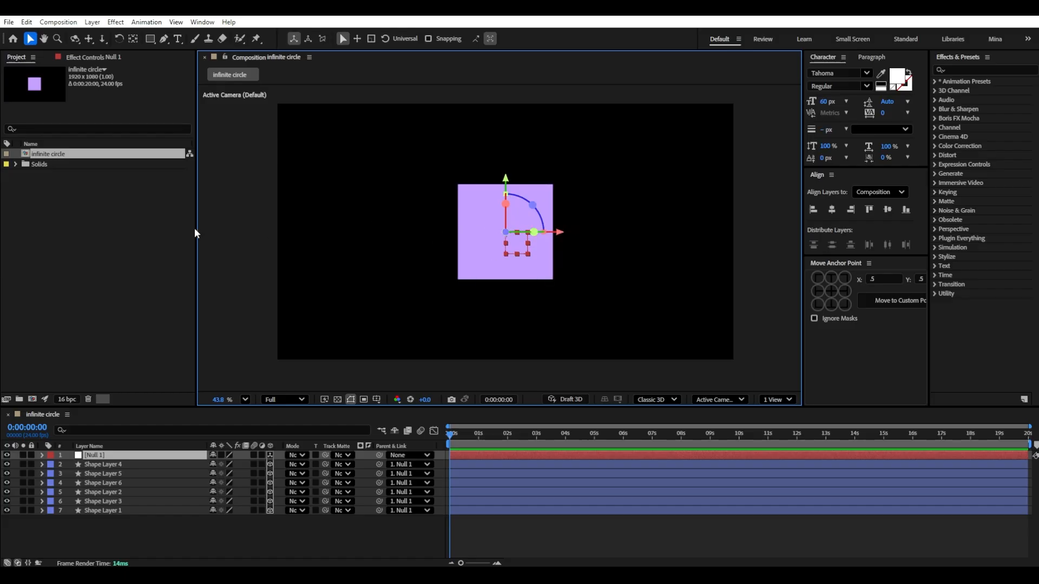
pyautogui.click(124, 536)
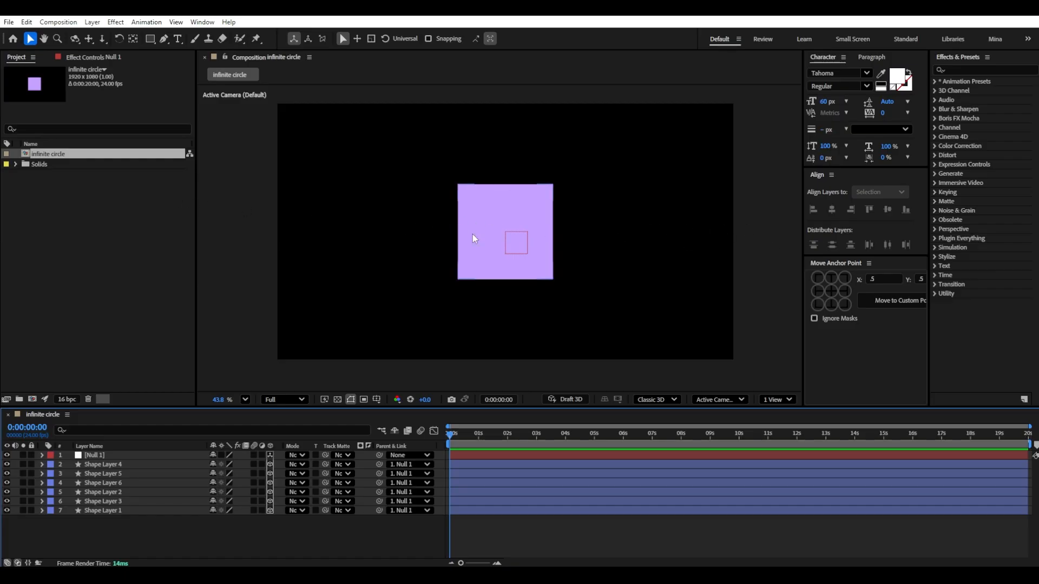
pyautogui.moveTo(564, 208); pyautogui.dragTo(534, 232)
pyautogui.moveTo(359, 234)
pyautogui.mouseDown()
pyautogui.moveTo(360, 216)
pyautogui.moveTo(373, 230)
pyautogui.mouseUp()
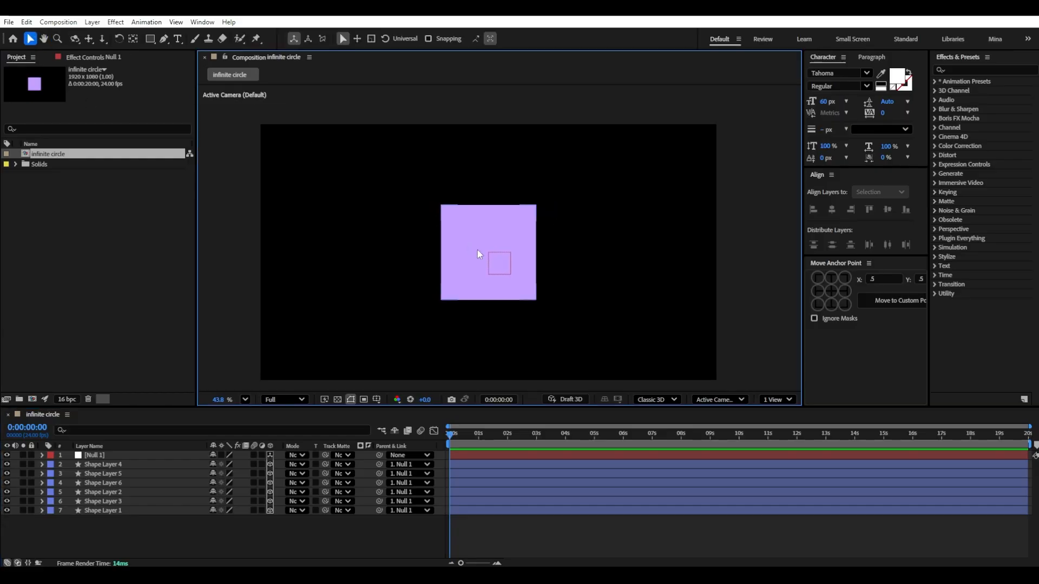
# Step: Unlink the null's scale proportions and stretch its X scale to 556% so the cube extends past both frame edges
pyautogui.click(98, 466)
pyautogui.click(136, 526)
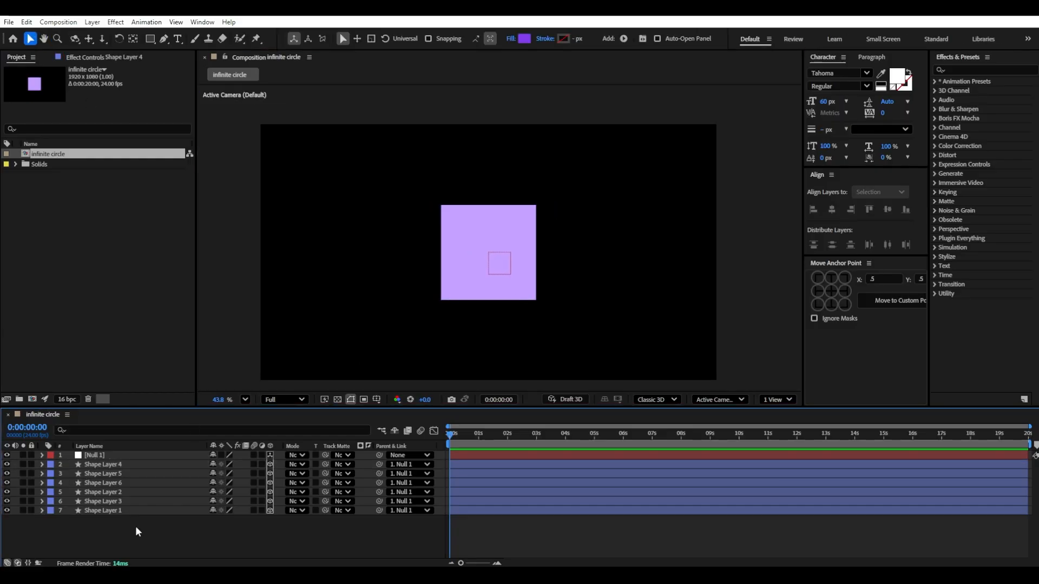
pyautogui.click(478, 264)
pyautogui.click(138, 453)
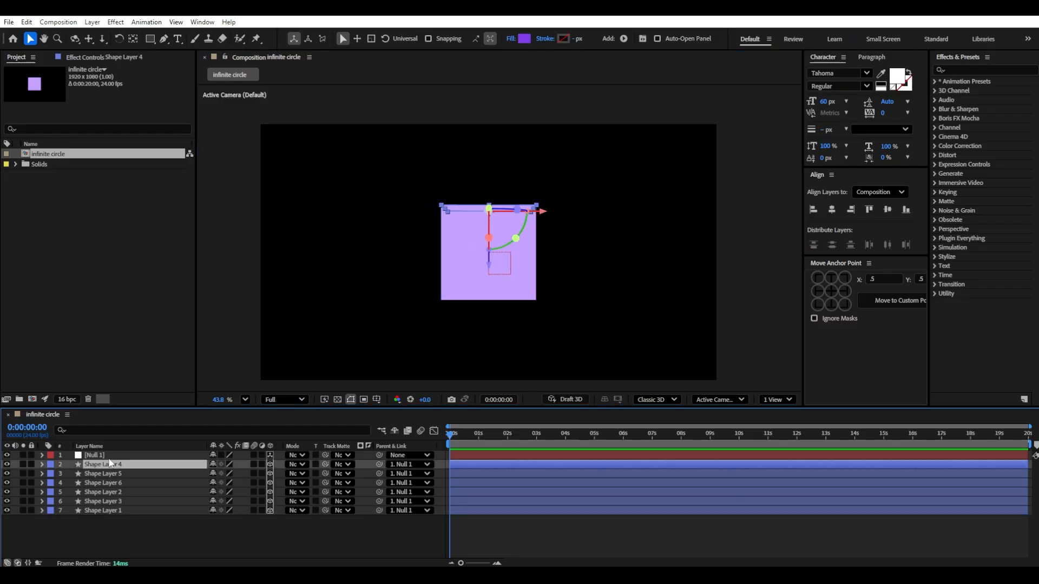
pyautogui.press('s')
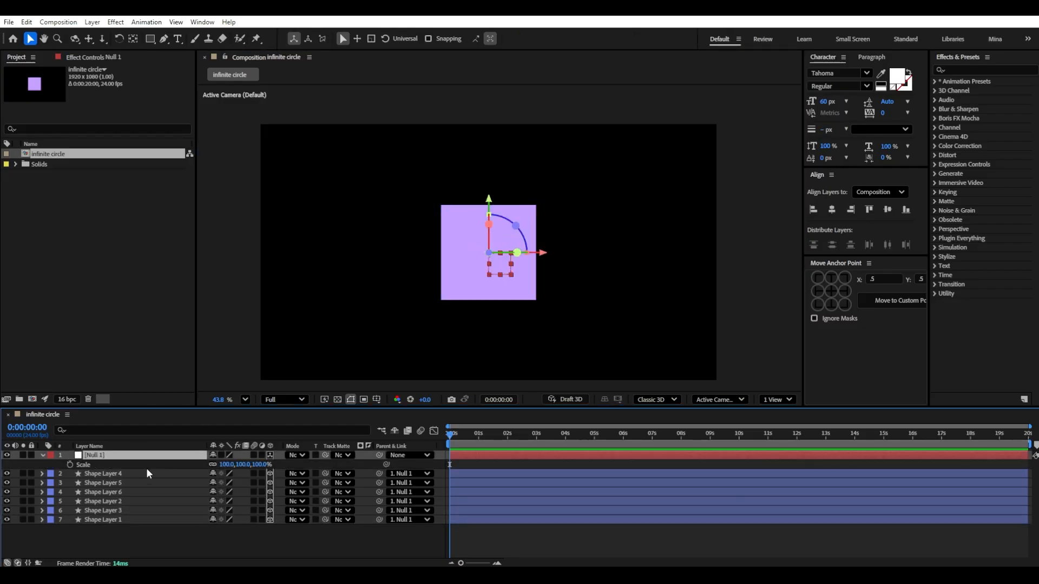
pyautogui.click(213, 465)
pyautogui.moveTo(226, 464); pyautogui.dragTo(479, 466)
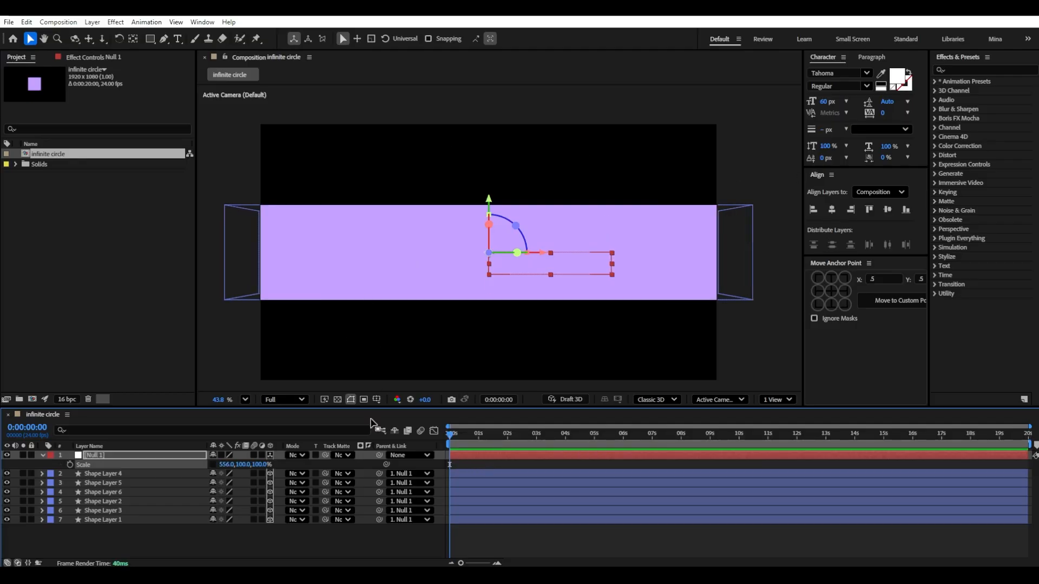
pyautogui.click(107, 473)
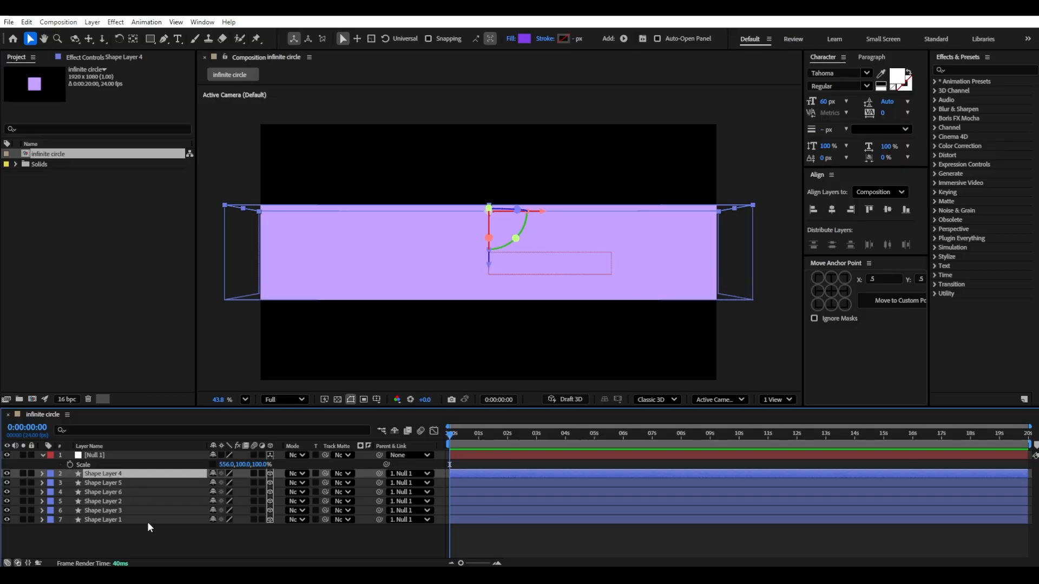
pyautogui.click(109, 482)
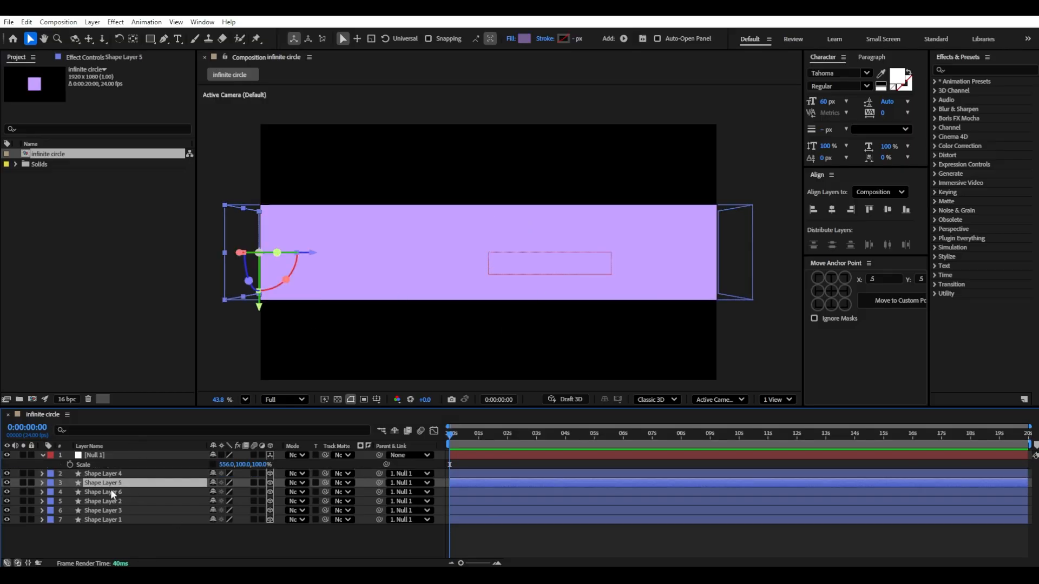
pyautogui.click(109, 500)
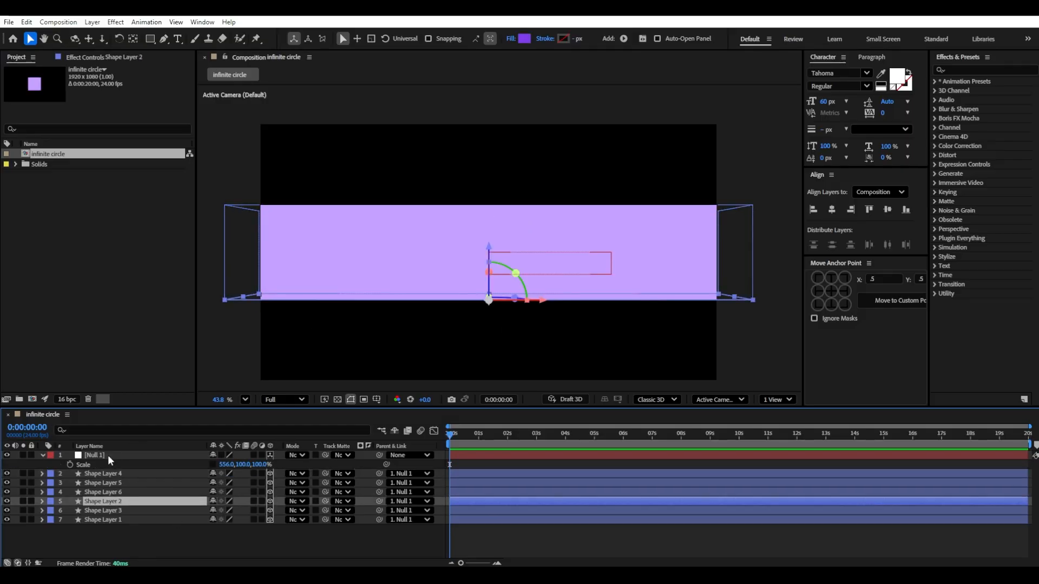
# Step: Set the null's Y and Z scale to 70%
pyautogui.click(109, 456)
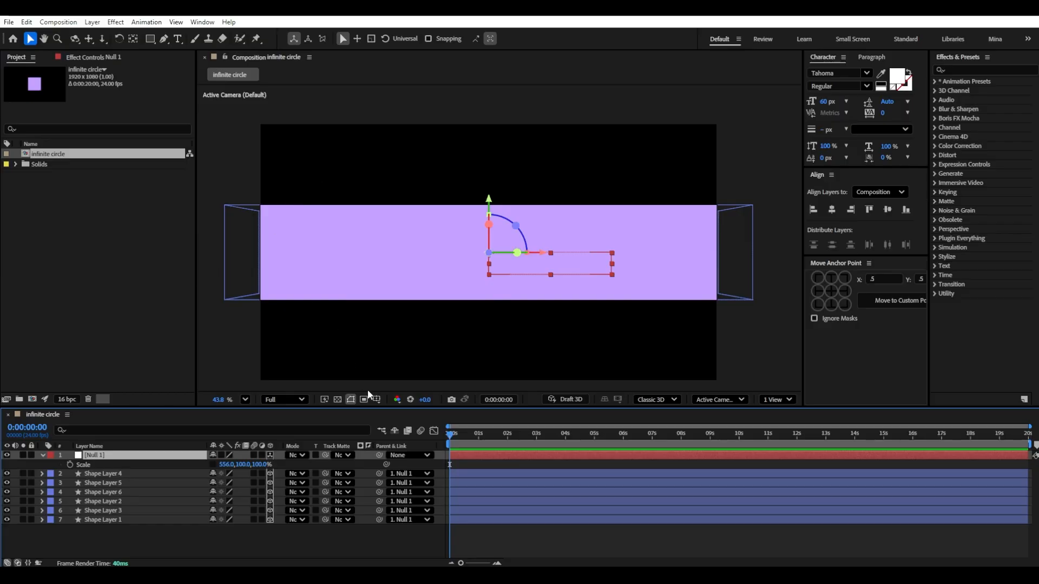
pyautogui.click(244, 465)
pyautogui.write('70')
pyautogui.press('Return')
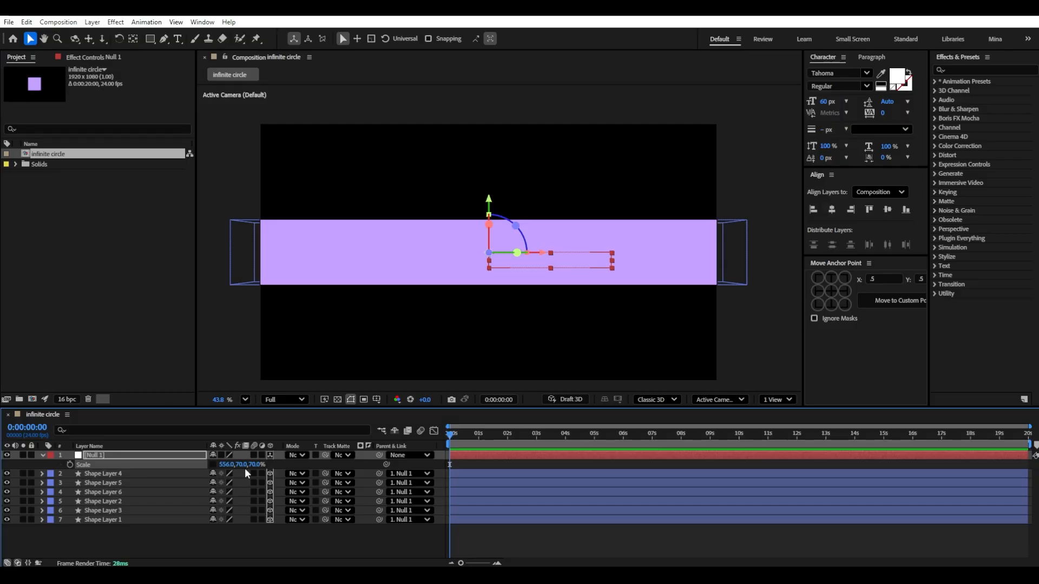
# Step: Set the null's Y and Z scale to 60%
pyautogui.click(248, 465)
pyautogui.press('Tab')
pyautogui.write('60')
pyautogui.press('Return')
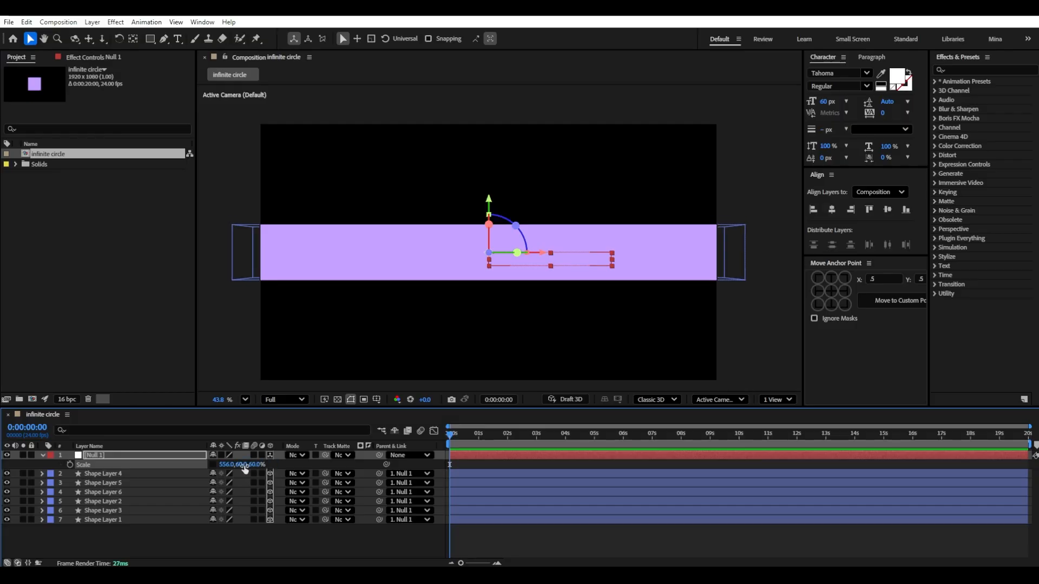
# Step: Set the null's X scale to 544%
pyautogui.click(263, 542)
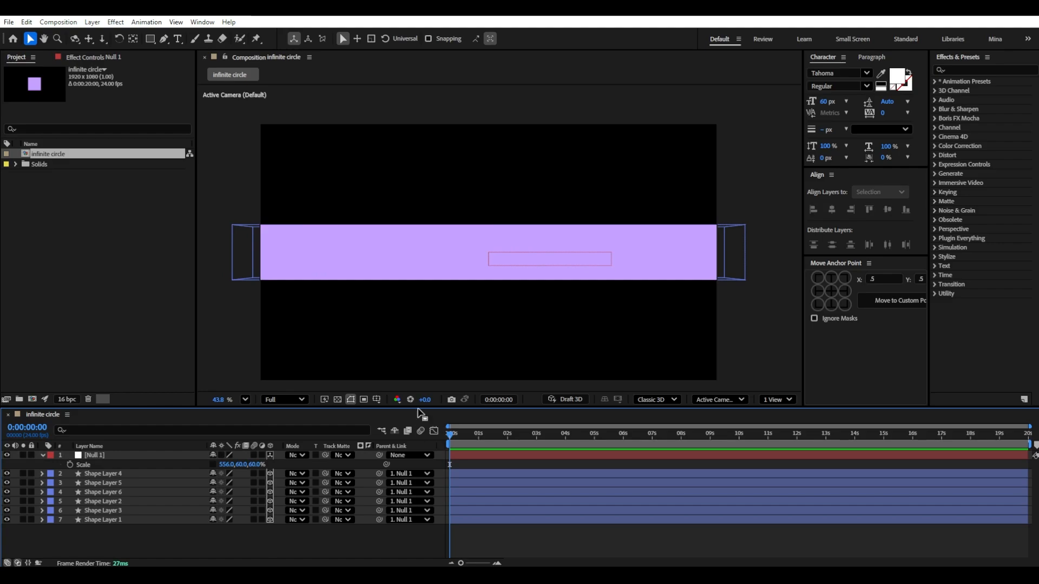
pyautogui.scroll(1, 487, 225)
pyautogui.click(550, 454)
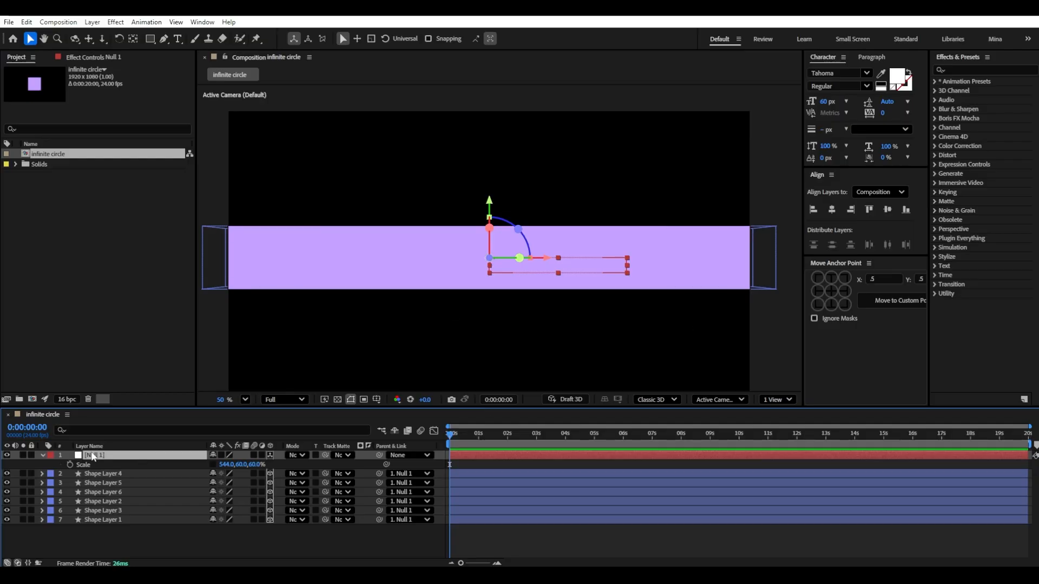
# Step: Add the expression time*150 to the null's X Rotation and preview the spinning bar
pyautogui.press('r')
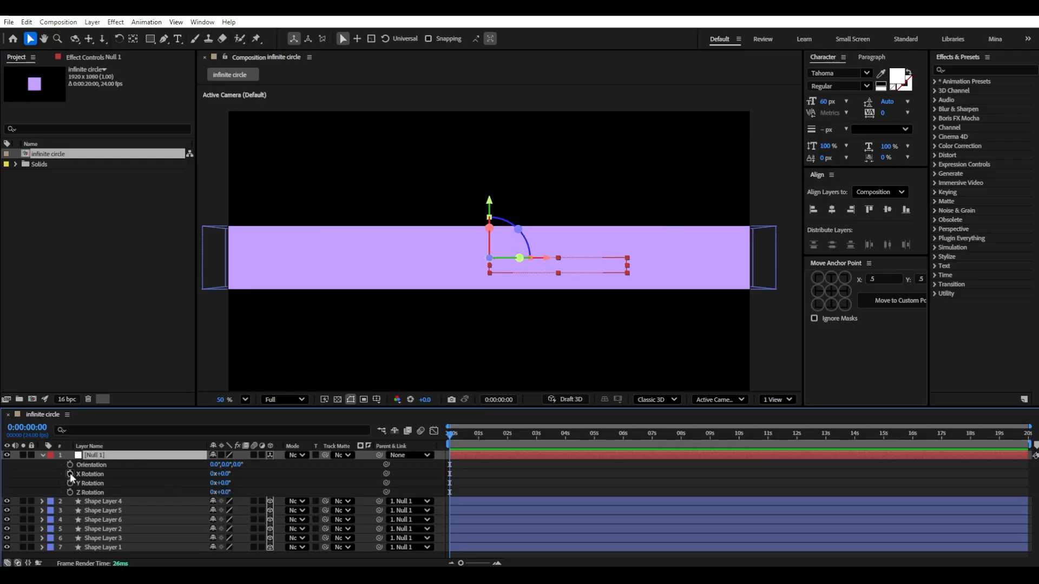
pyautogui.moveTo(220, 473); pyautogui.dragTo(242, 476)
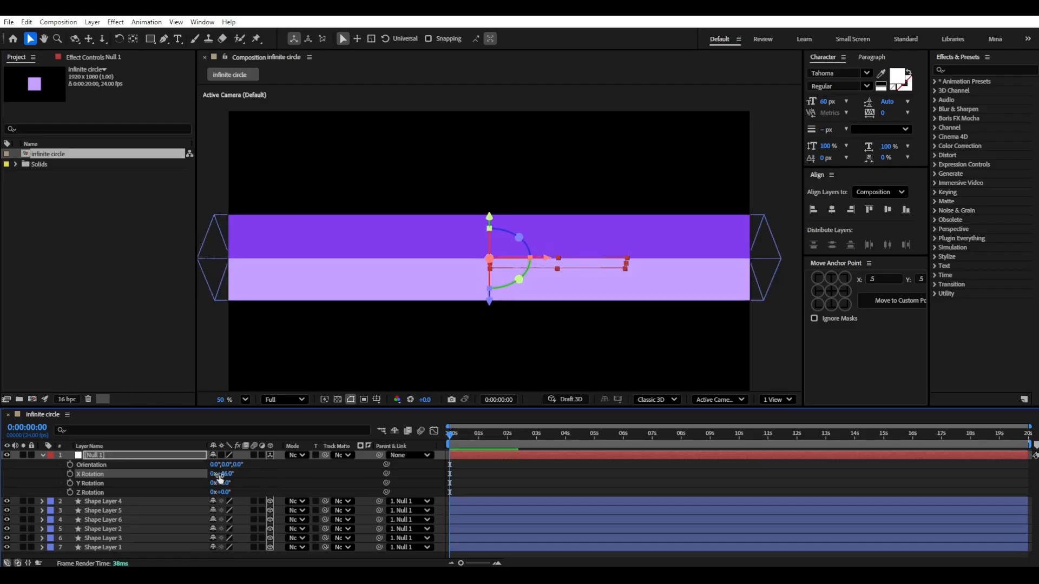
pyautogui.keyDown('alt'); pyautogui.click(70, 474); pyautogui.keyUp('alt')
pyautogui.write('time')
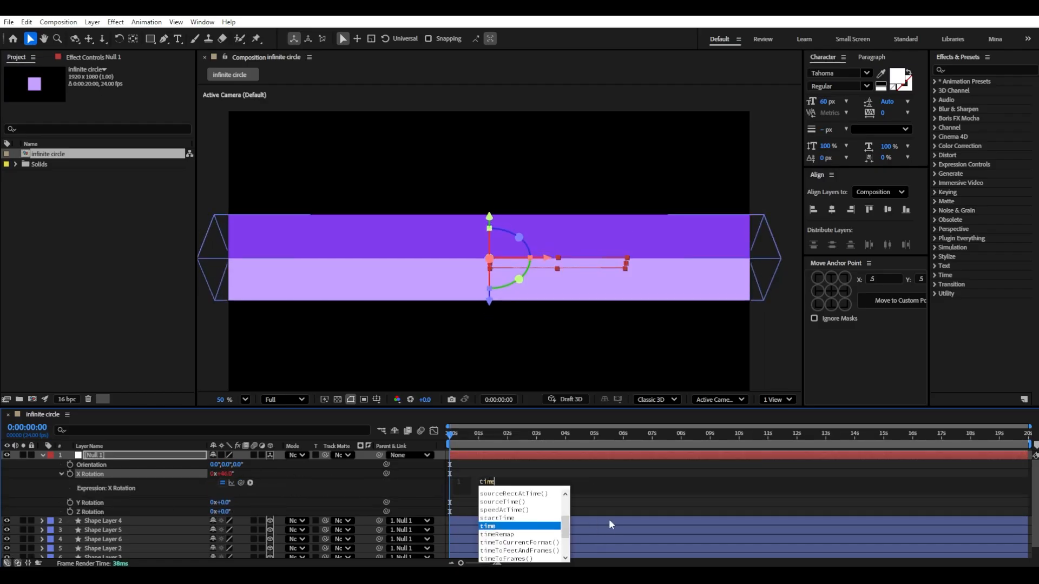
pyautogui.press('Escape')
pyautogui.write('*150')
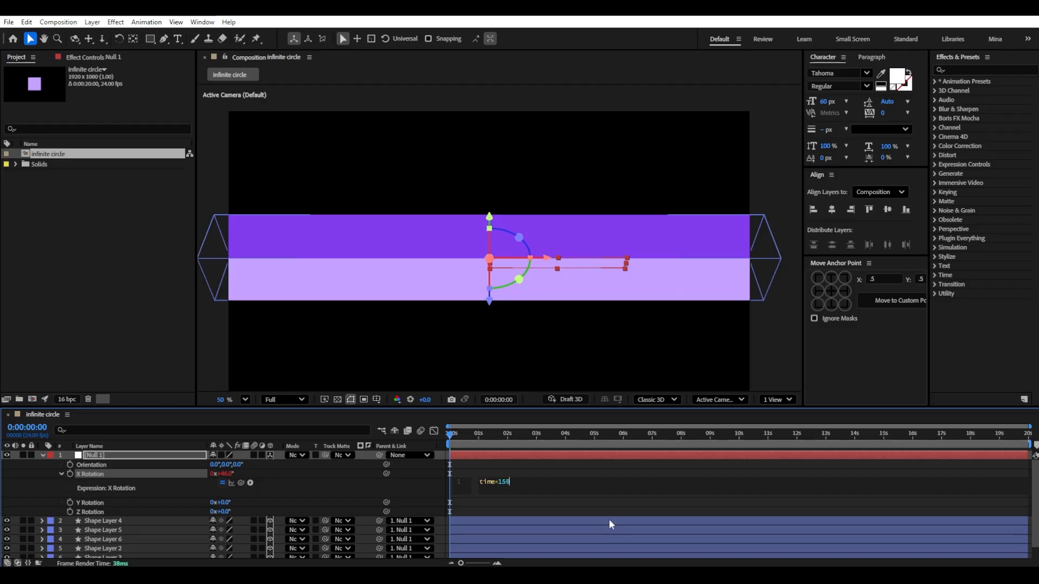
pyautogui.press('KP_Enter')
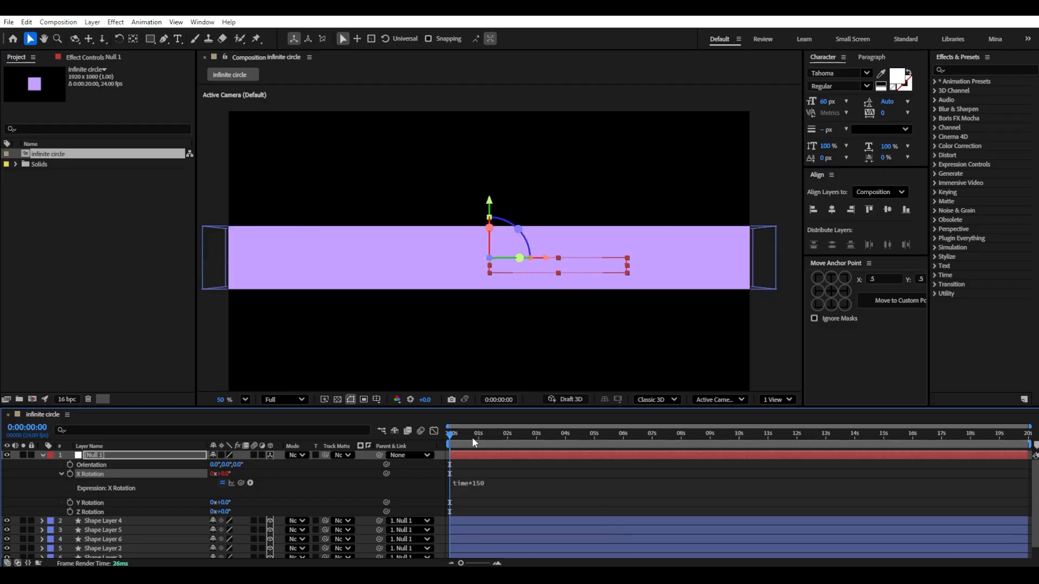
pyautogui.press('space')
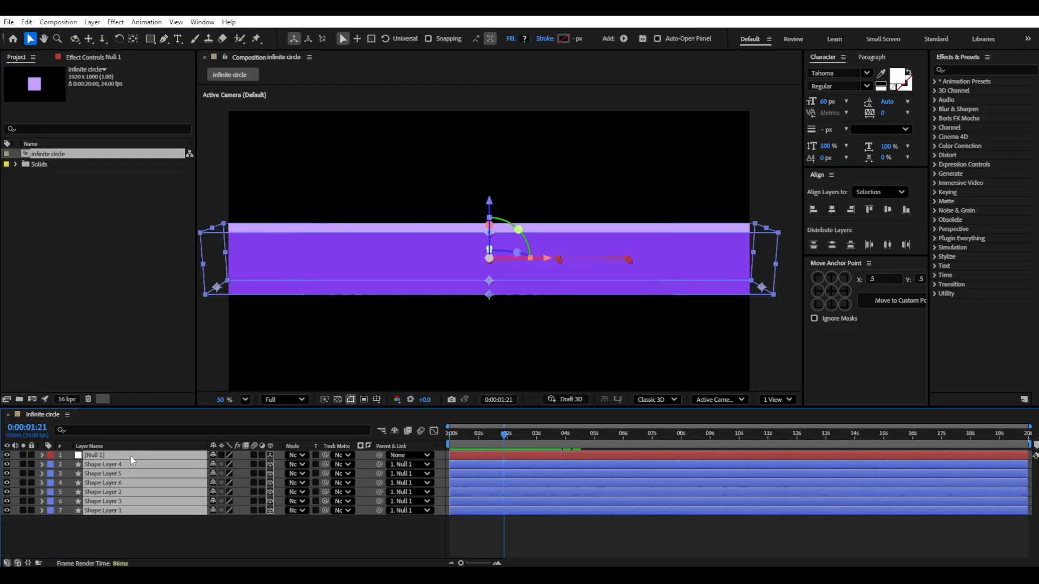
# Step: Pre-compose the null and all six shape layers into a new composition named cube, moving all attributes into it
pyautogui.rightClick(131, 457)
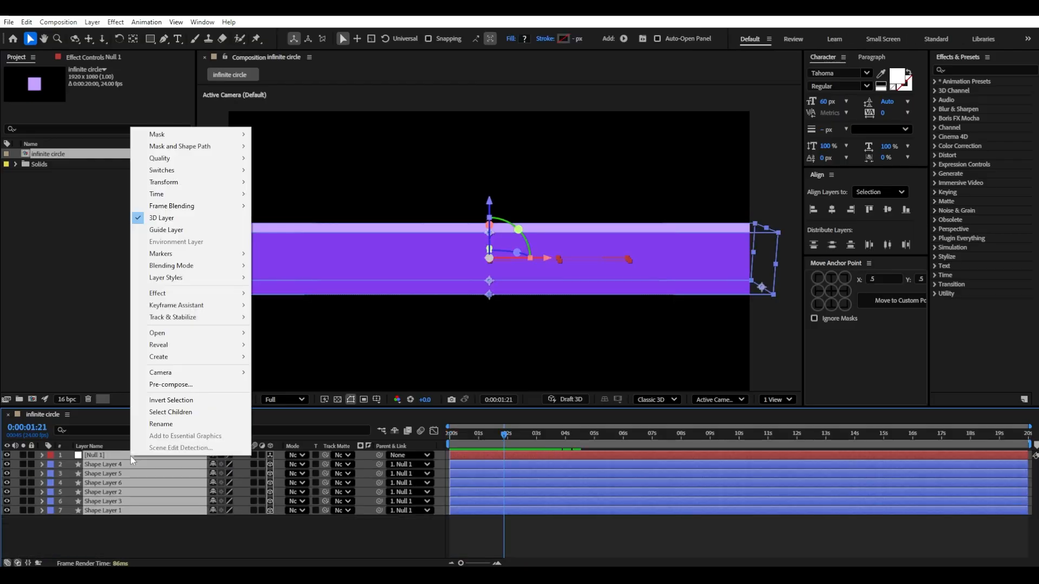
pyautogui.click(178, 385)
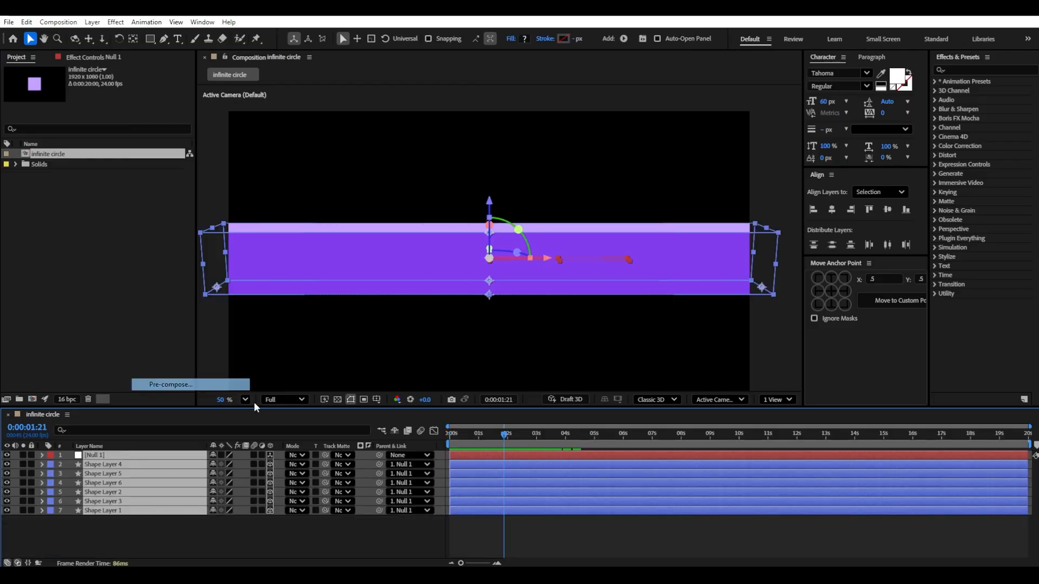
pyautogui.write('cube')
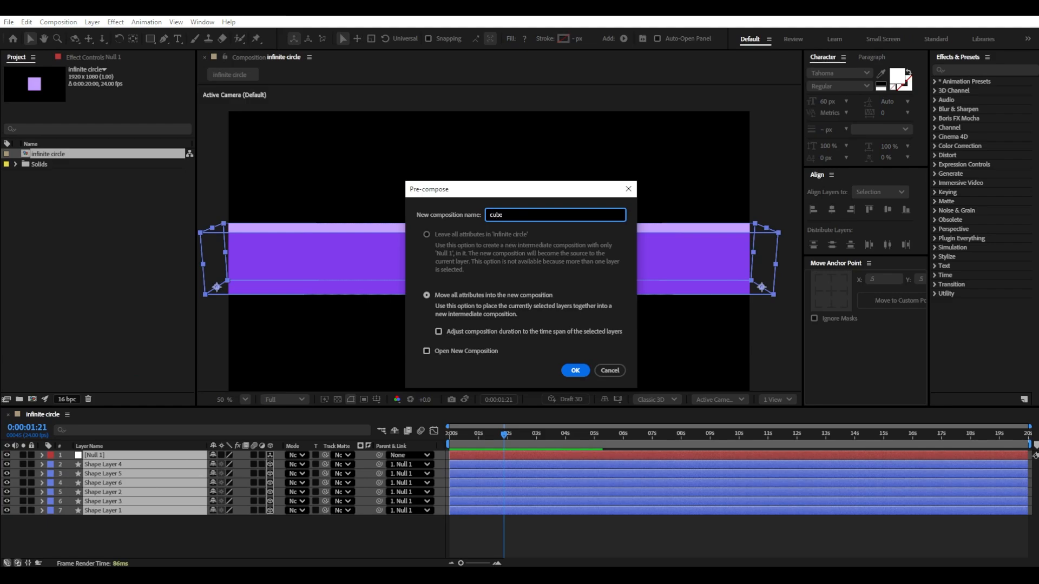
pyautogui.press('Return')
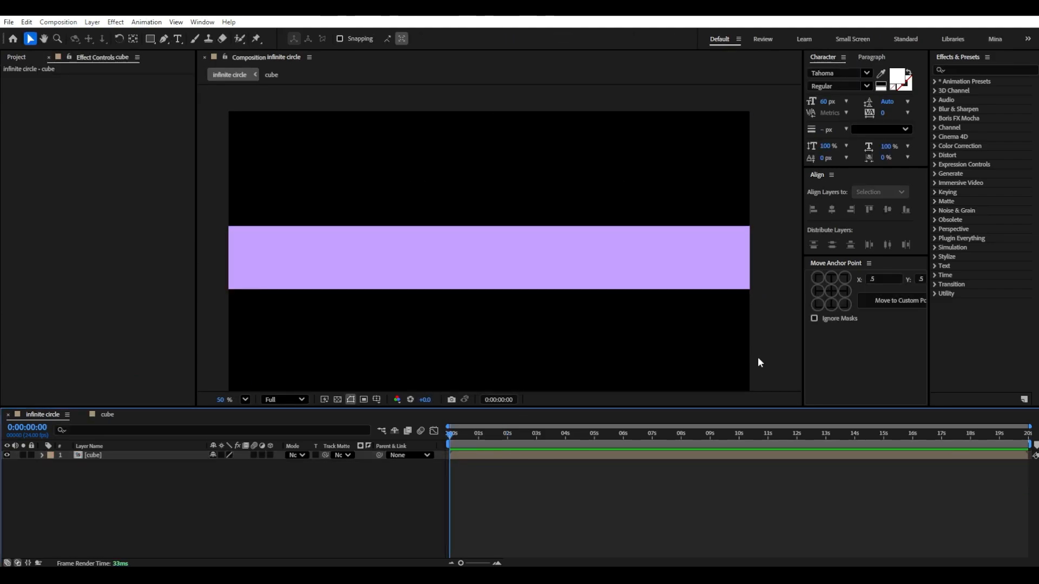
# Step: Apply Polar Coordinates to the cube layer with Rect to Polar conversion and 100% interpolation
pyautogui.click(992, 70)
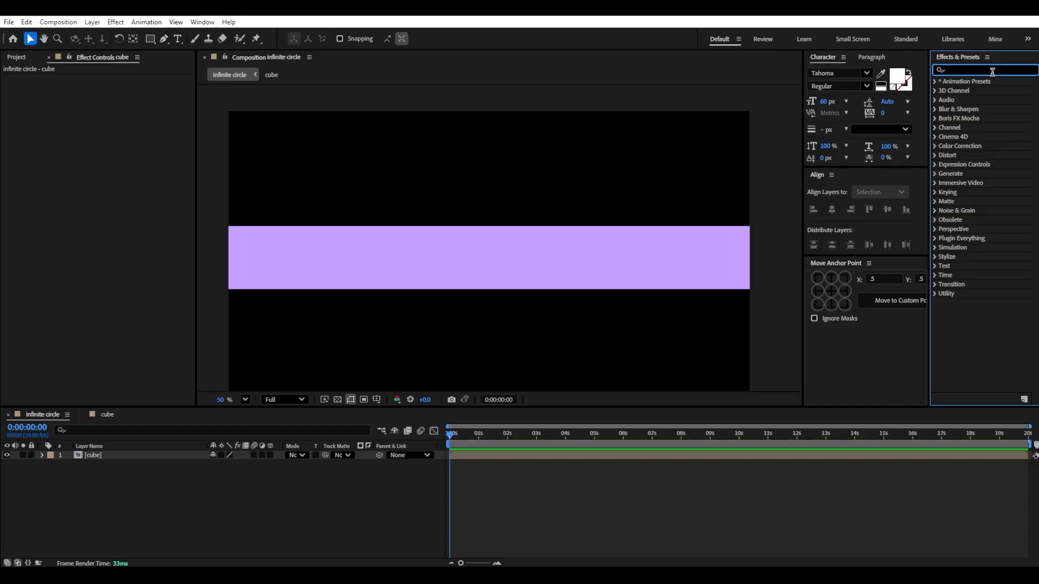
pyautogui.write('polar')
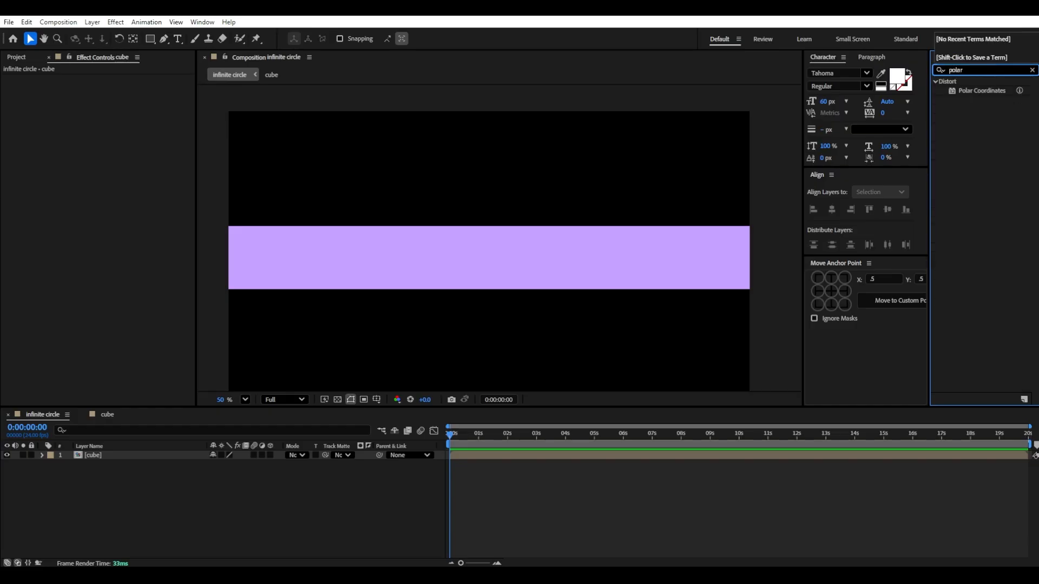
pyautogui.moveTo(997, 90); pyautogui.dragTo(149, 456)
pyautogui.click(128, 98)
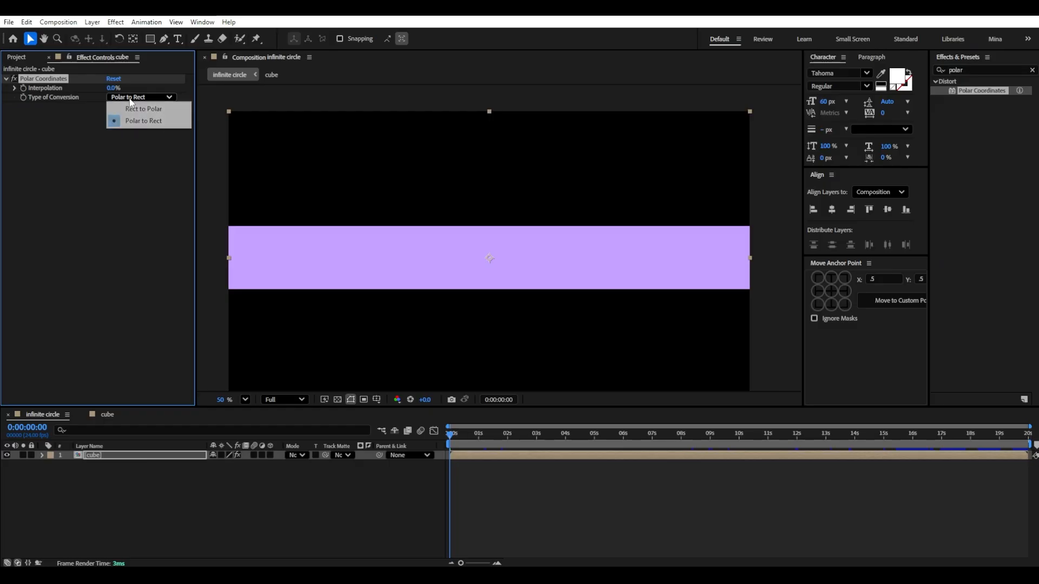
pyautogui.click(145, 109)
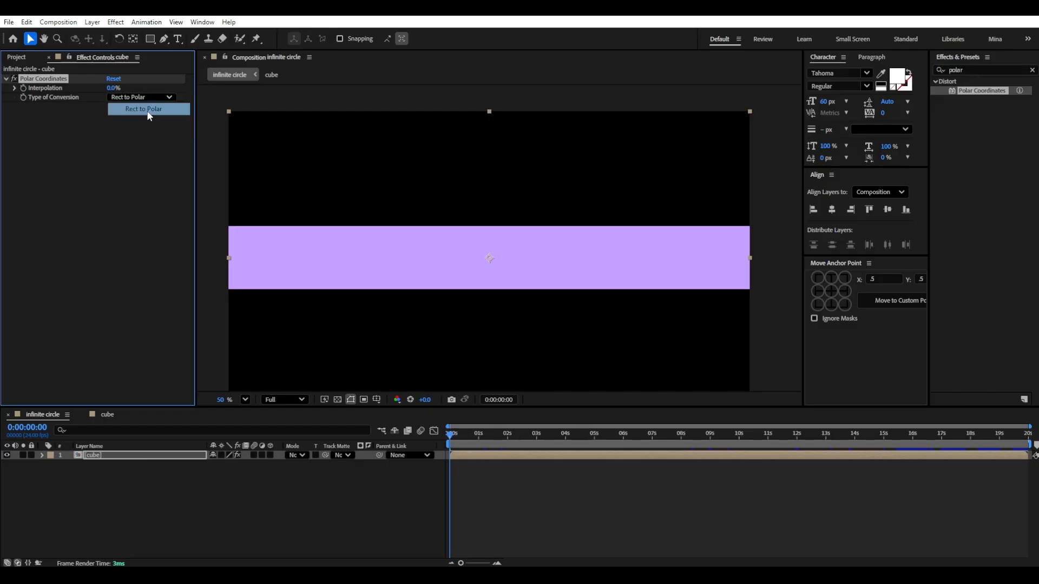
pyautogui.moveTo(110, 89); pyautogui.dragTo(276, 246)
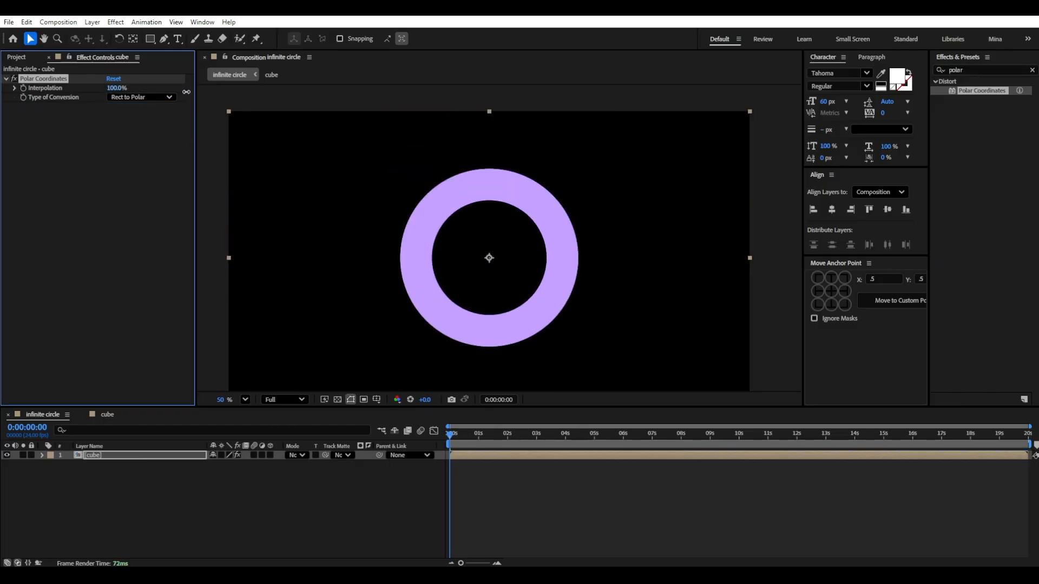
# Step: Play the infinite circle composition repeatedly from its start to examine how the ring's colours rotate
pyautogui.moveTo(452, 435)
pyautogui.mouseDown()
pyautogui.moveTo(513, 444)
pyautogui.moveTo(459, 451)
pyautogui.mouseUp()
pyautogui.press('space')
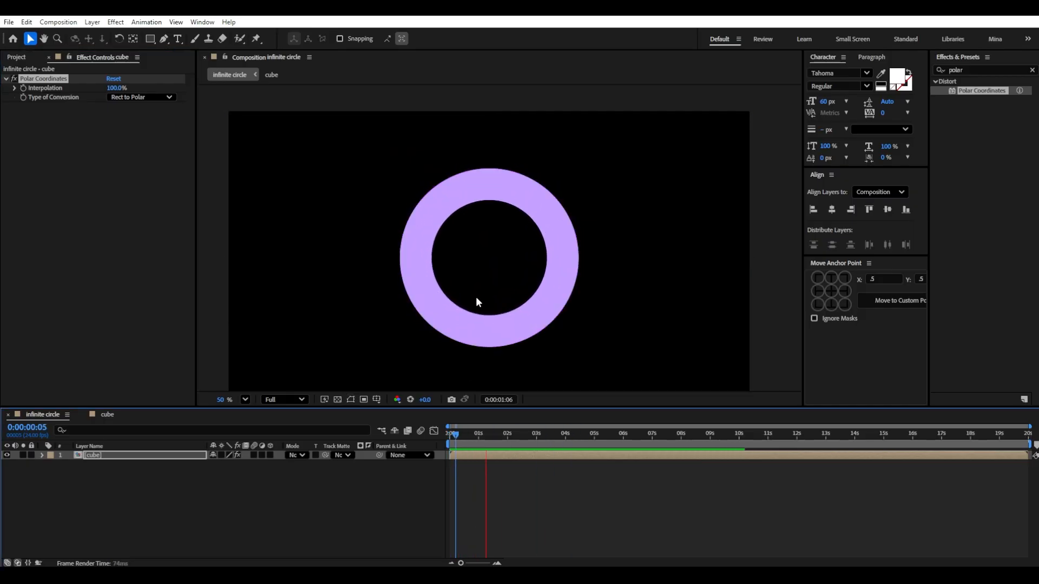
pyautogui.press('space')
pyautogui.moveTo(466, 436); pyautogui.dragTo(378, 486)
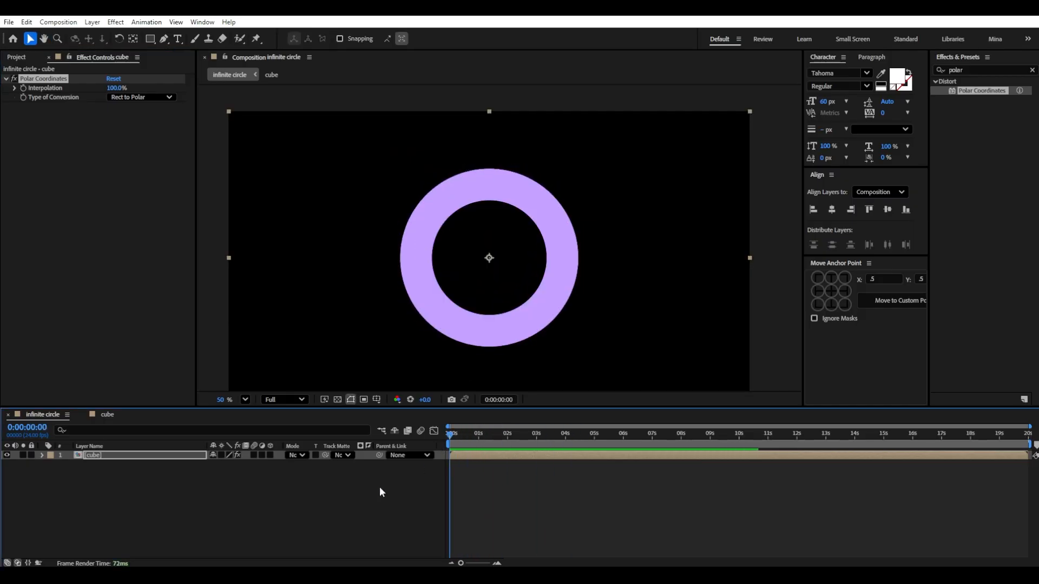
pyautogui.press('space')
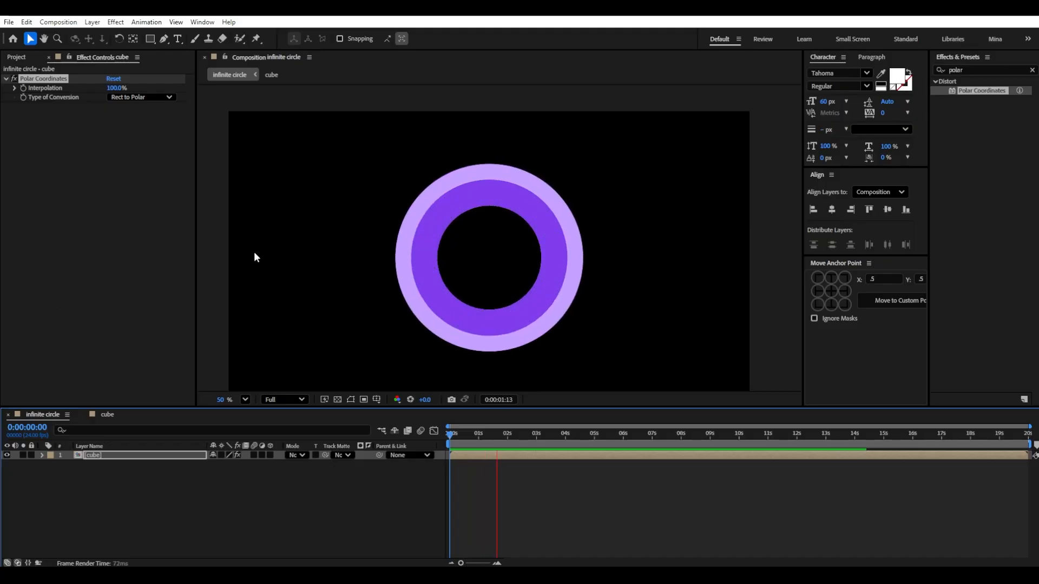
pyautogui.press('space')
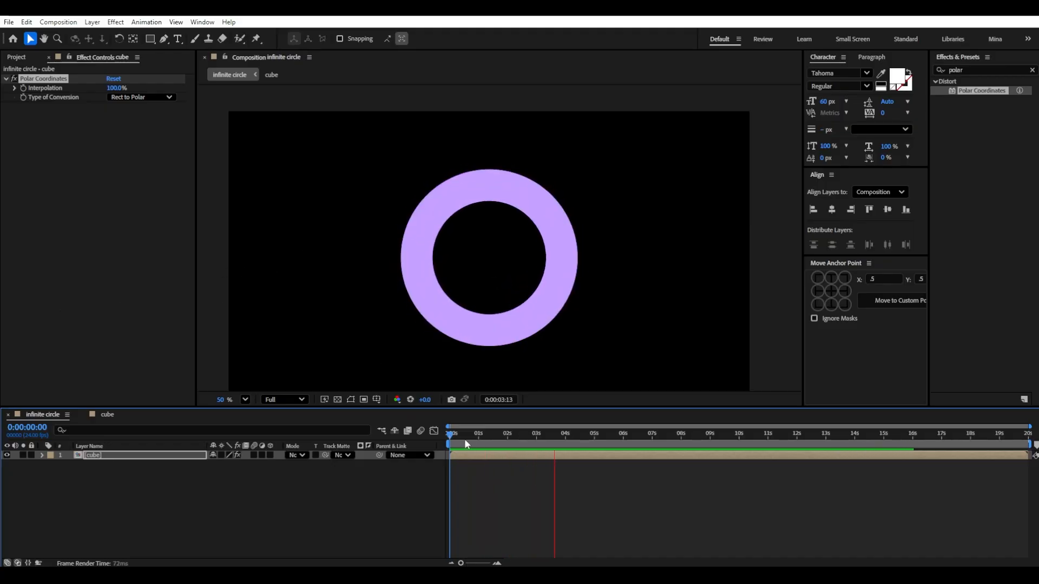
pyautogui.press('space')
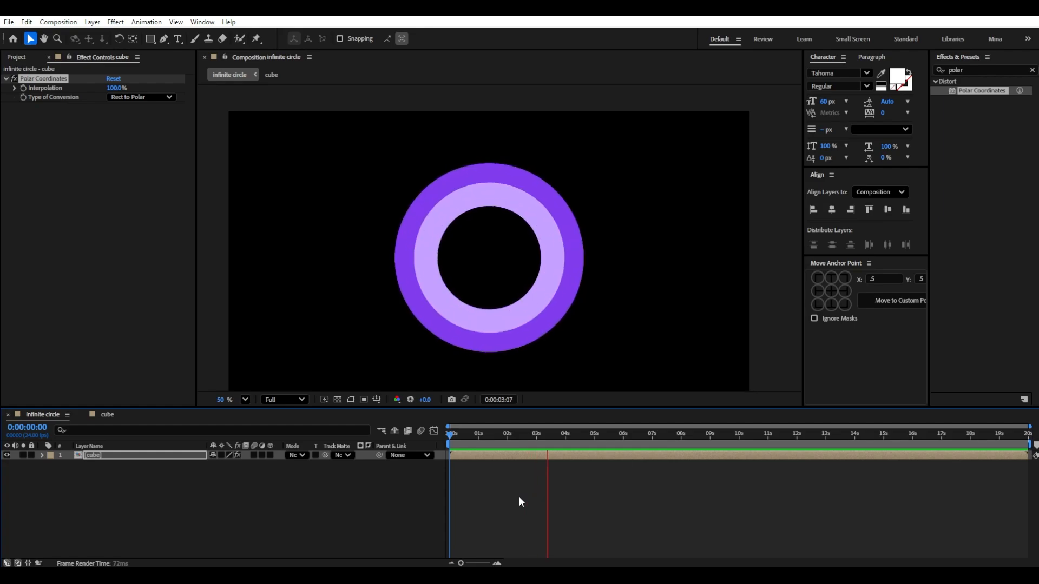
pyautogui.press('space')
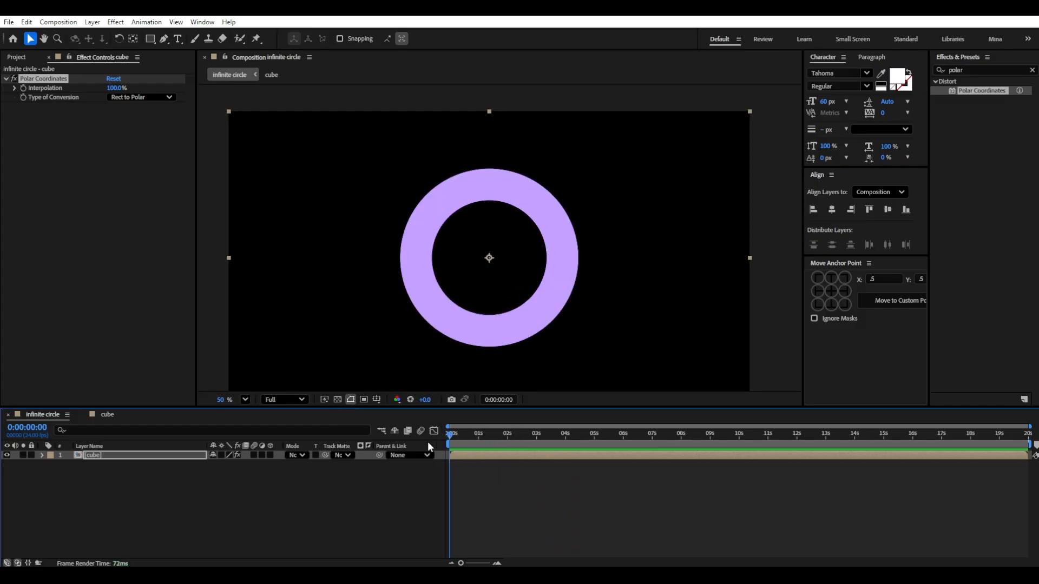
pyautogui.press('space')
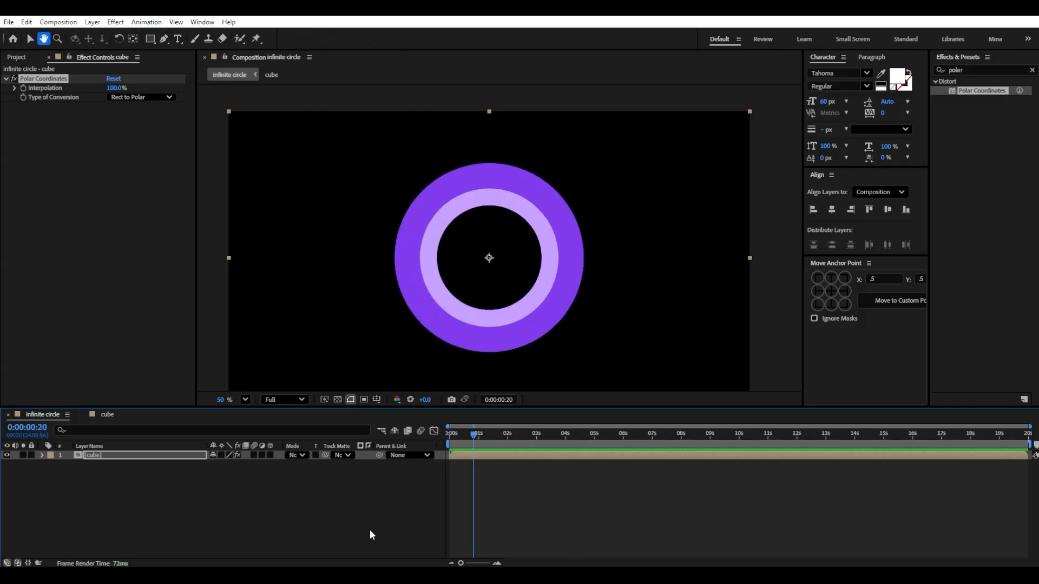
pyautogui.press('space')
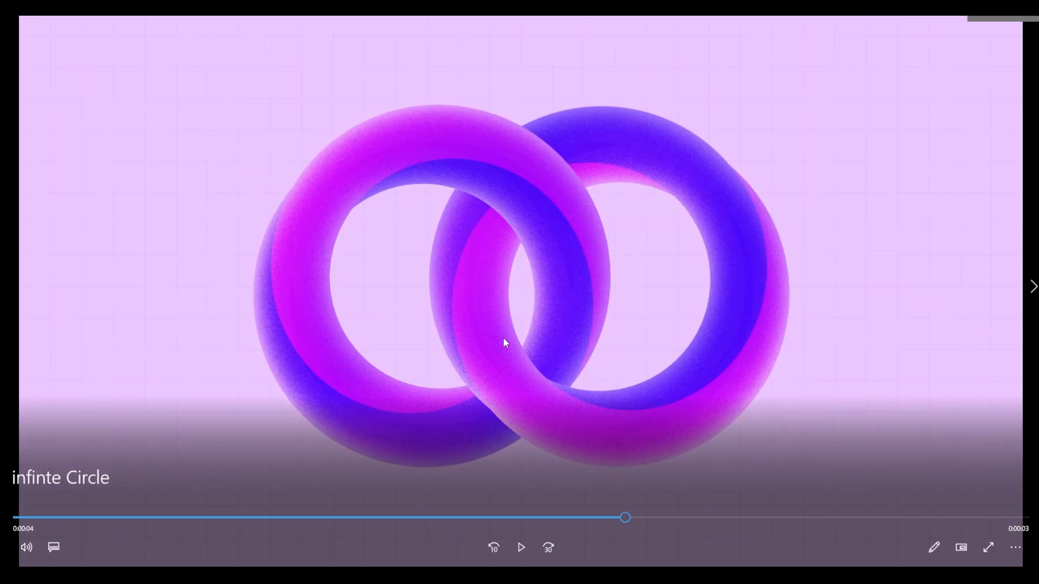
# Step: Switch to the finished infinte Circle video and play it to examine the twist of the two rings
pyautogui.click(520, 547)
pyautogui.moveTo(512, 470)
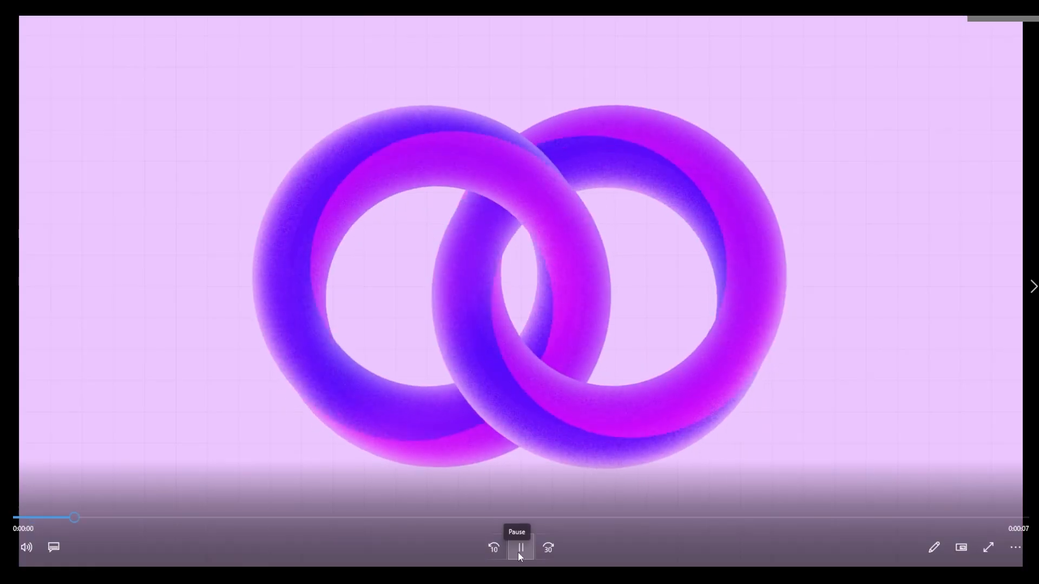
pyautogui.click(518, 554)
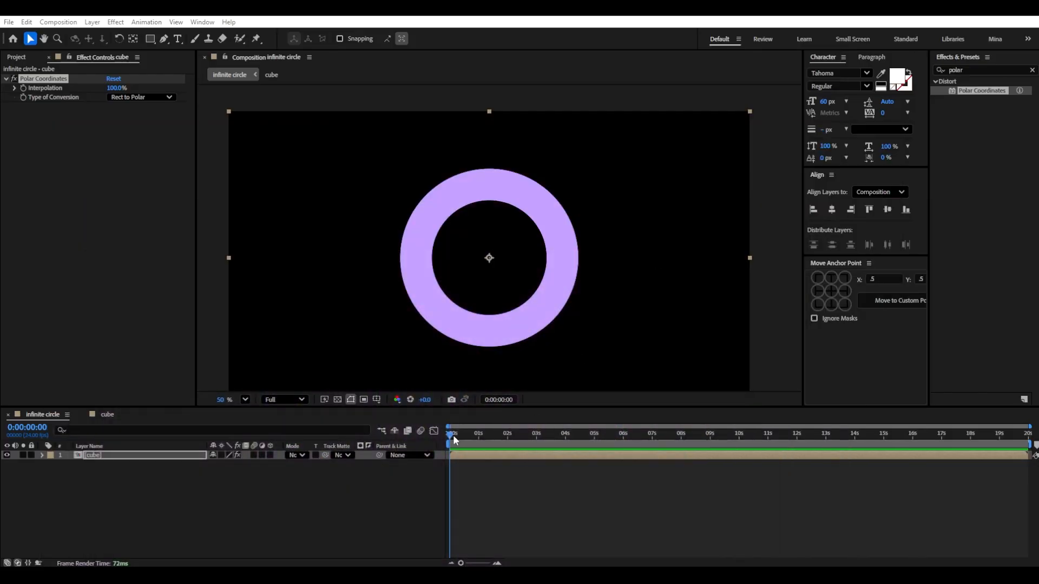
# Step: Open the cube composition and add an adjustment layer above its null and shape layers
pyautogui.moveTo(452, 435)
pyautogui.mouseDown()
pyautogui.moveTo(510, 439)
pyautogui.moveTo(466, 435)
pyautogui.mouseUp()
pyautogui.click(223, 514)
pyautogui.click(112, 455)
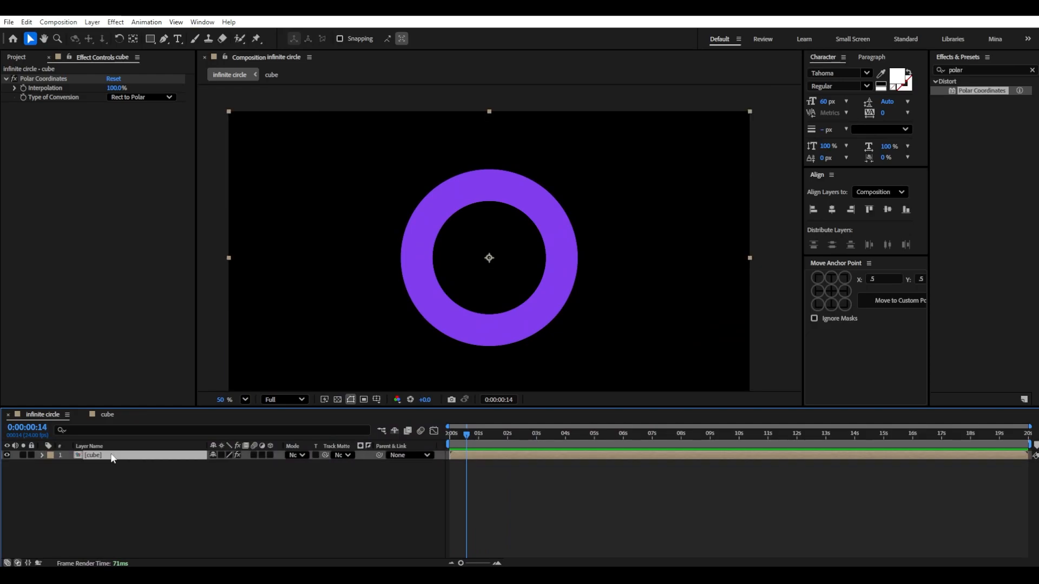
pyautogui.doubleClick(112, 456)
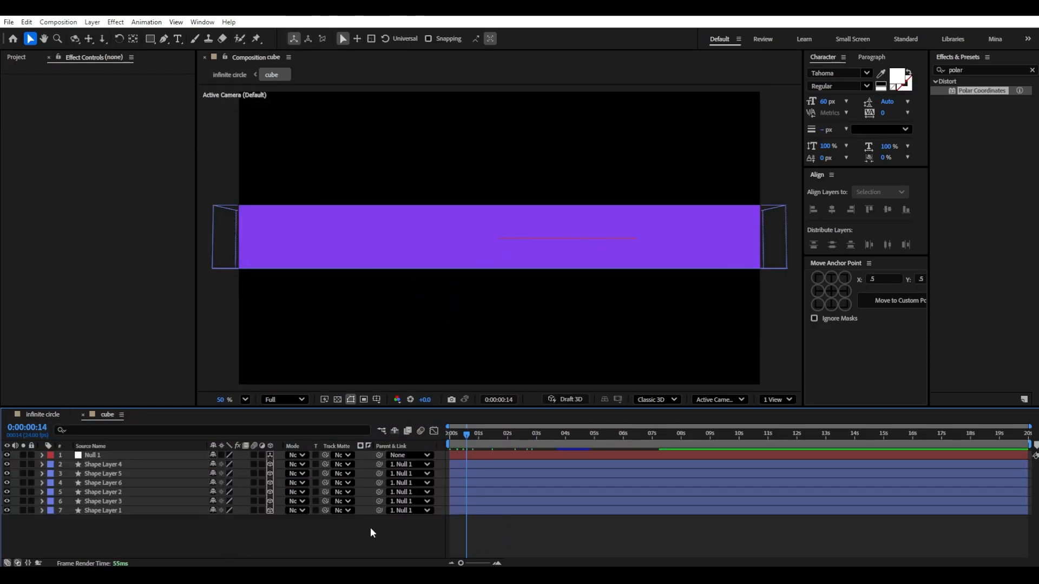
pyautogui.doubleClick(974, 70)
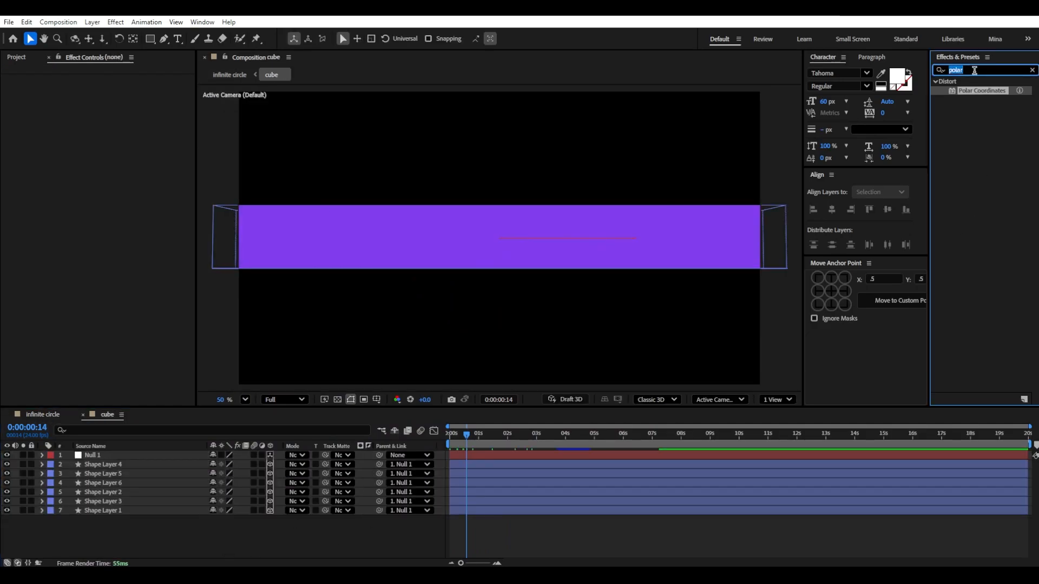
pyautogui.rightClick(255, 534)
pyautogui.moveTo(361, 402)
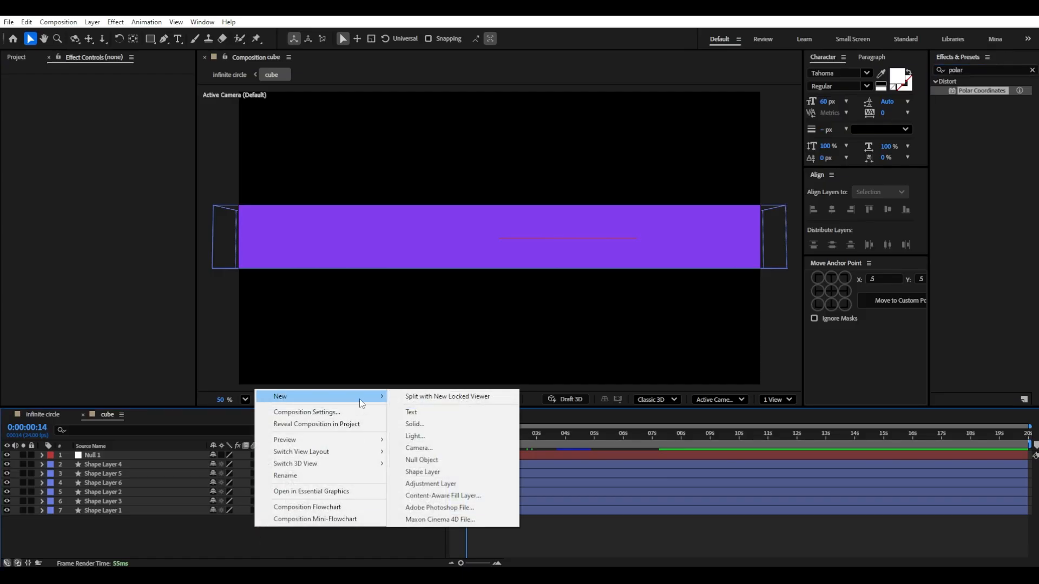
pyautogui.click(466, 485)
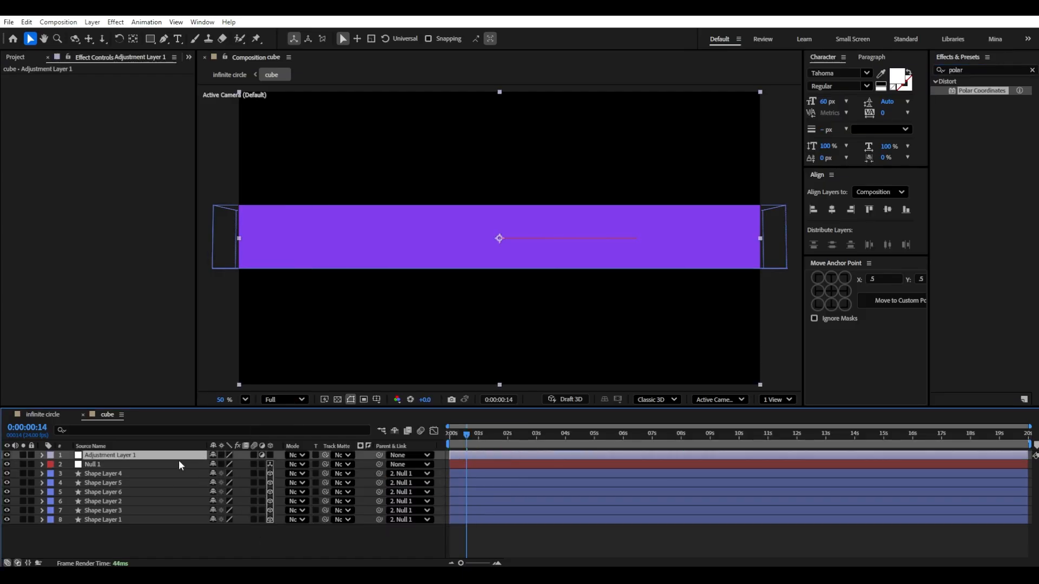
# Step: Add a 1920 x 1080 px pale purple solid above the adjustment layer and rename it map
pyautogui.rightClick(186, 543)
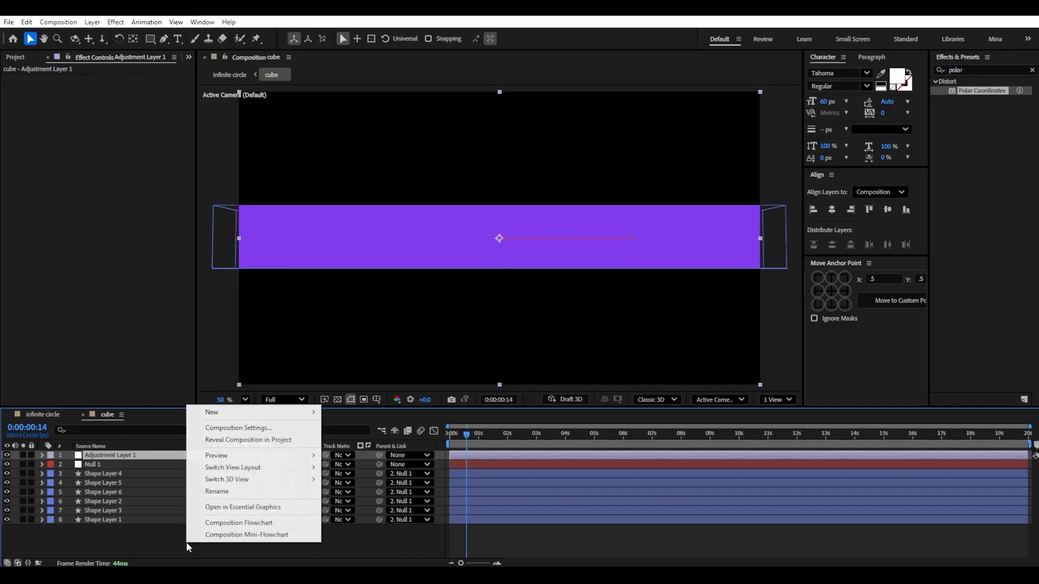
pyautogui.moveTo(291, 414)
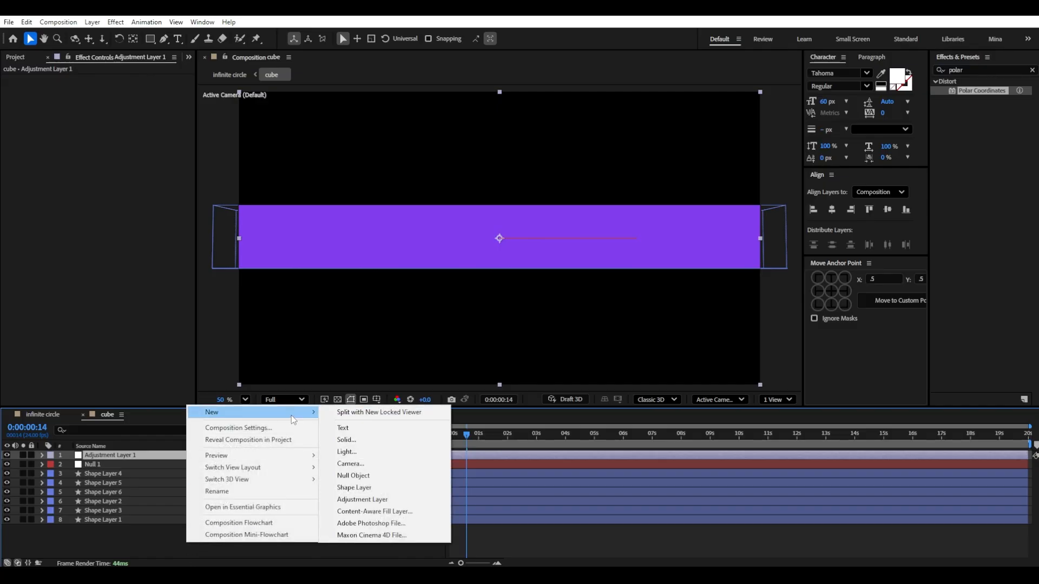
pyautogui.click(412, 444)
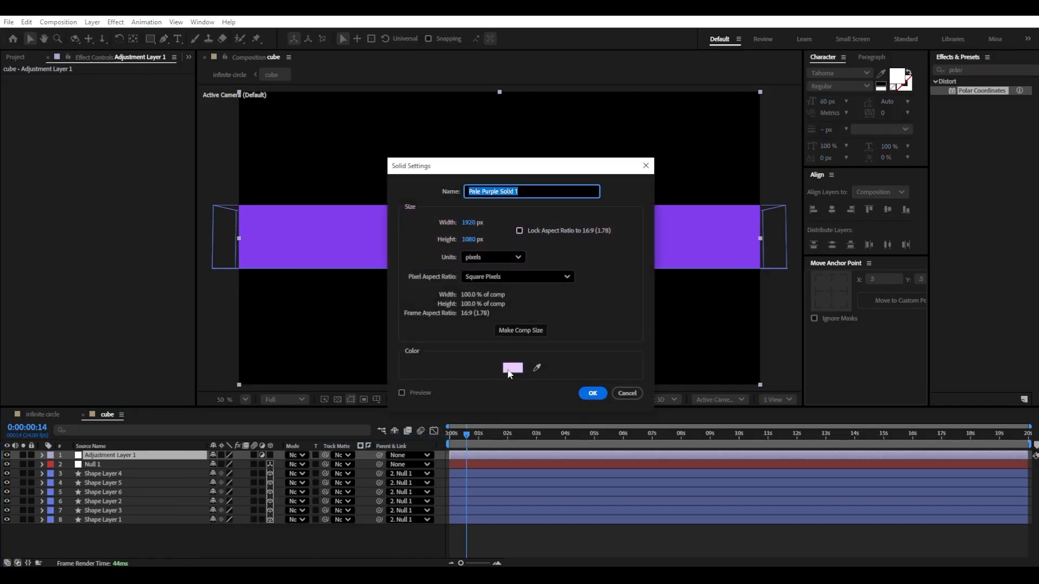
pyautogui.click(588, 394)
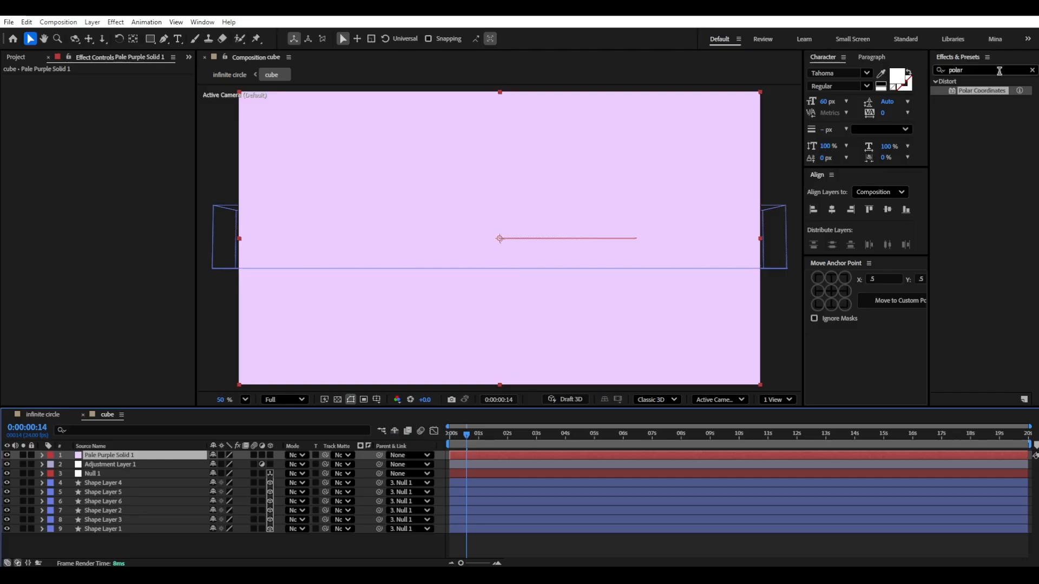
pyautogui.click(1032, 70)
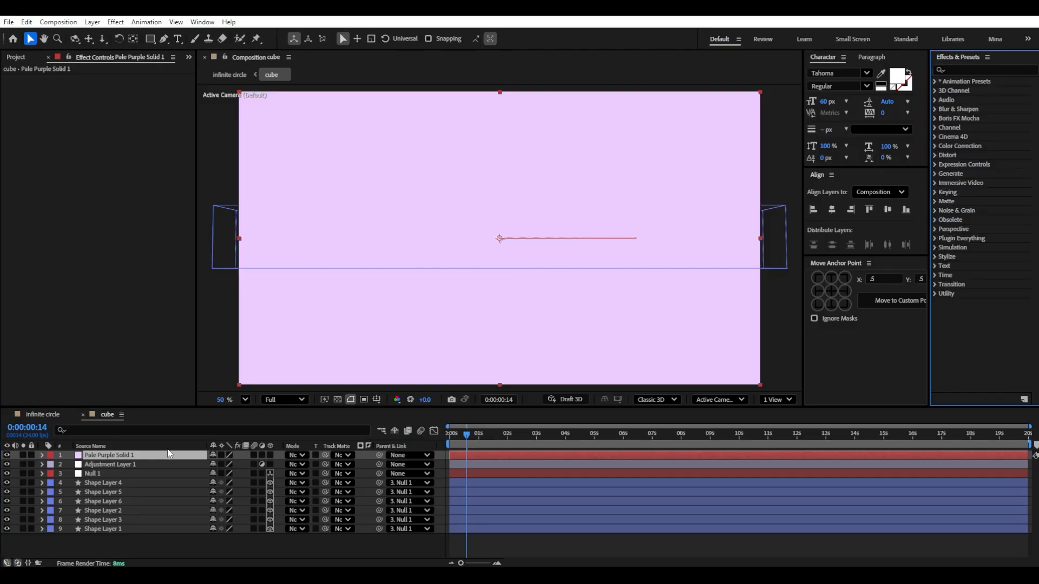
pyautogui.rightClick(151, 459)
pyautogui.click(162, 422)
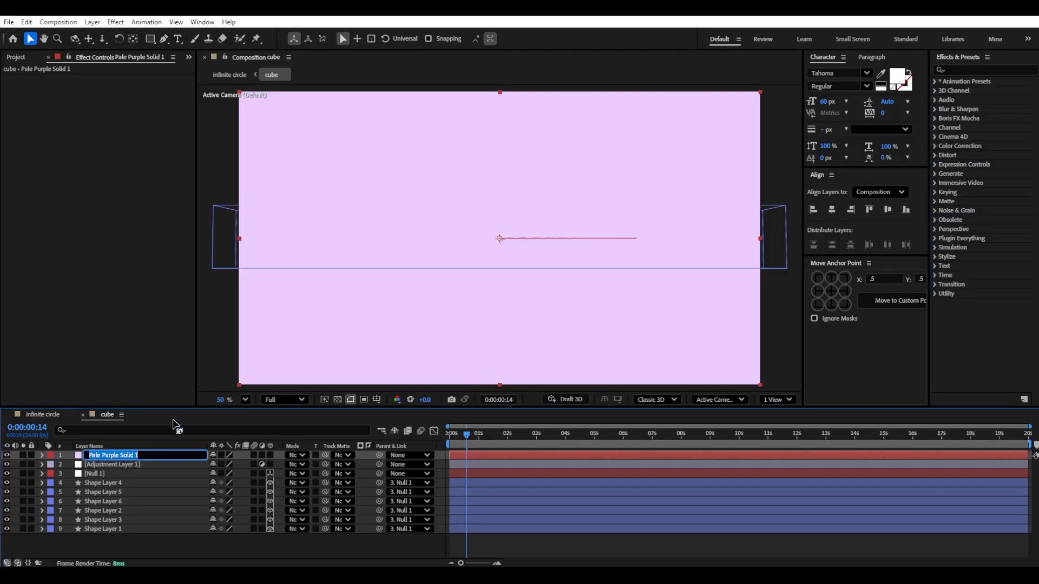
pyautogui.write('map')
pyautogui.press('Return')
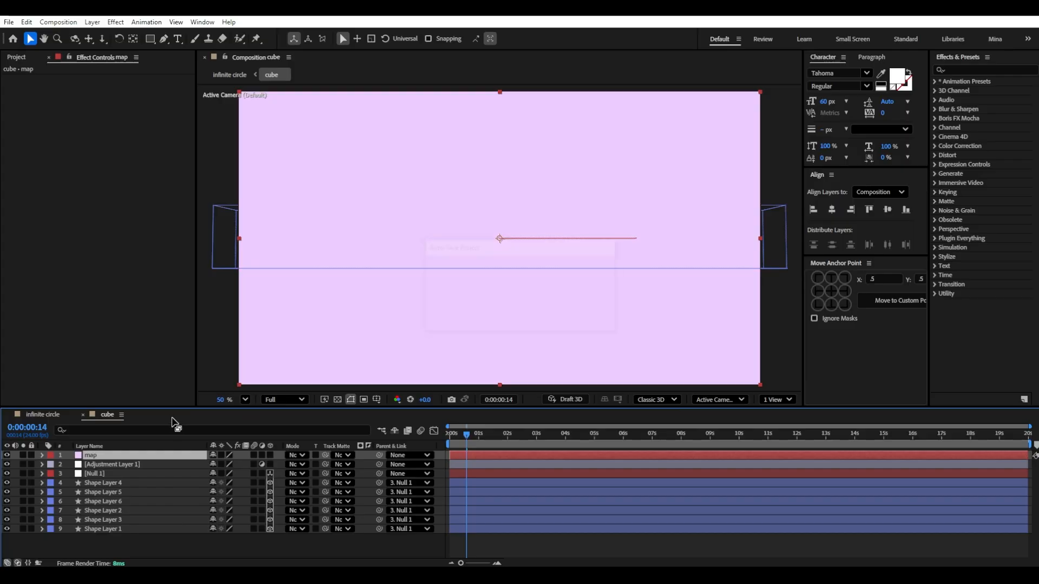
# Step: Find the Gradient Ramp effect and apply it to the map layer
pyautogui.click(983, 69)
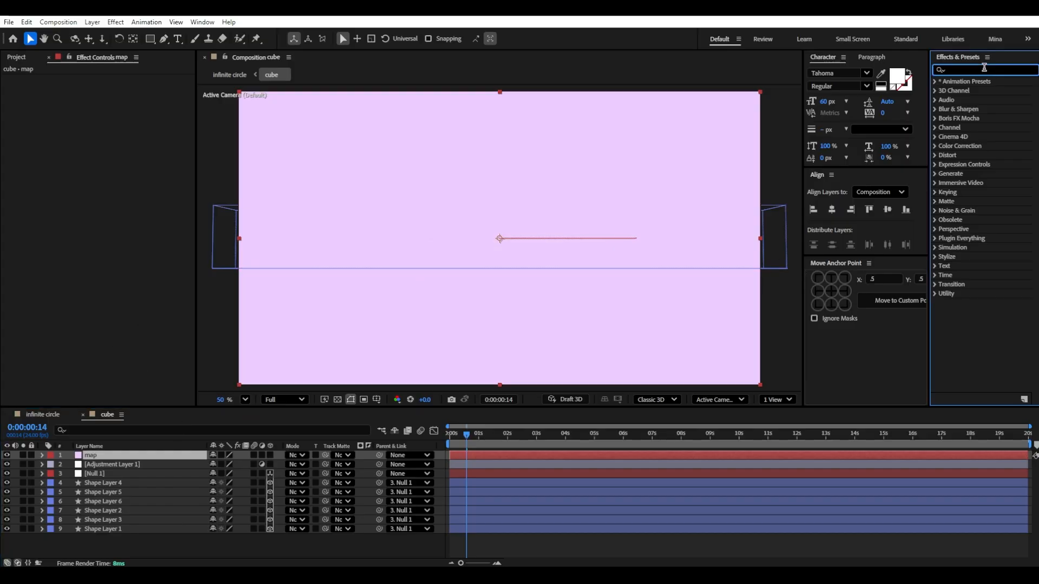
pyautogui.write('g')
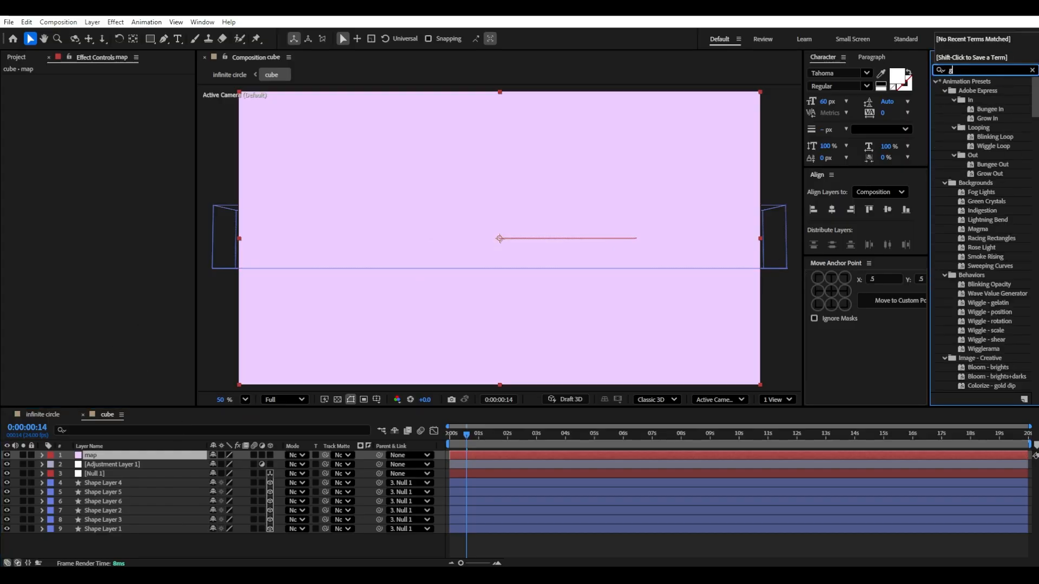
pyautogui.write('rad')
pyautogui.moveTo(987, 155); pyautogui.dragTo(124, 457)
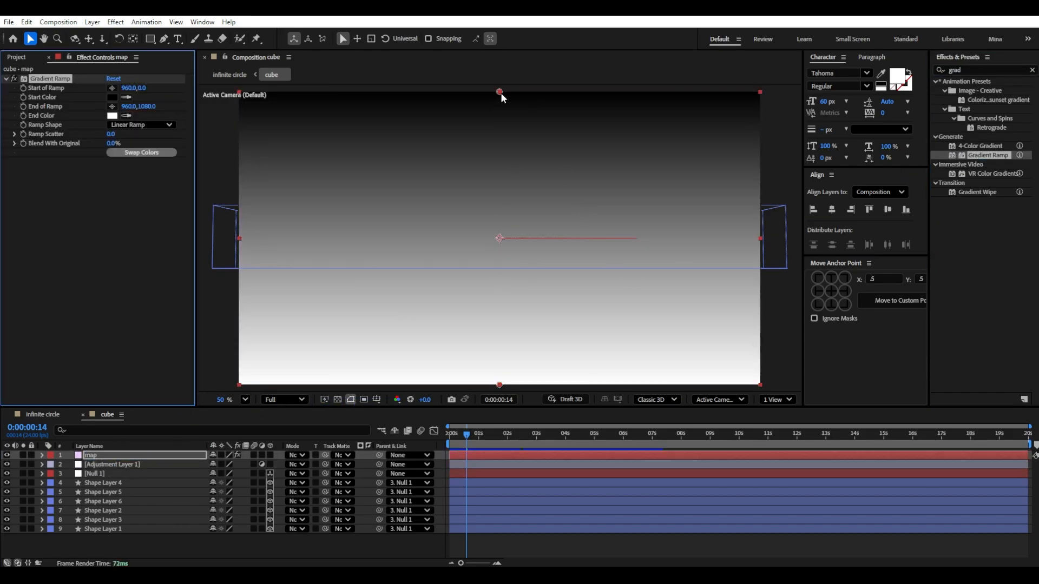
# Step: Run the map gradient horizontally, with its ramp start at about 2359, 584 and its end at 0, 540
pyautogui.moveTo(500, 92); pyautogui.dragTo(776, 242)
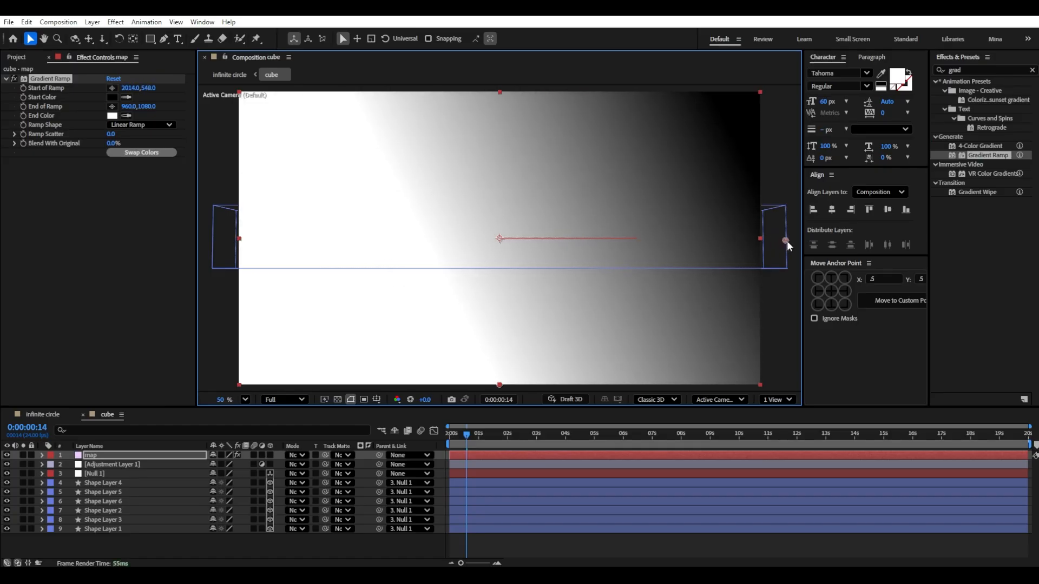
pyautogui.moveTo(500, 385); pyautogui.dragTo(241, 238)
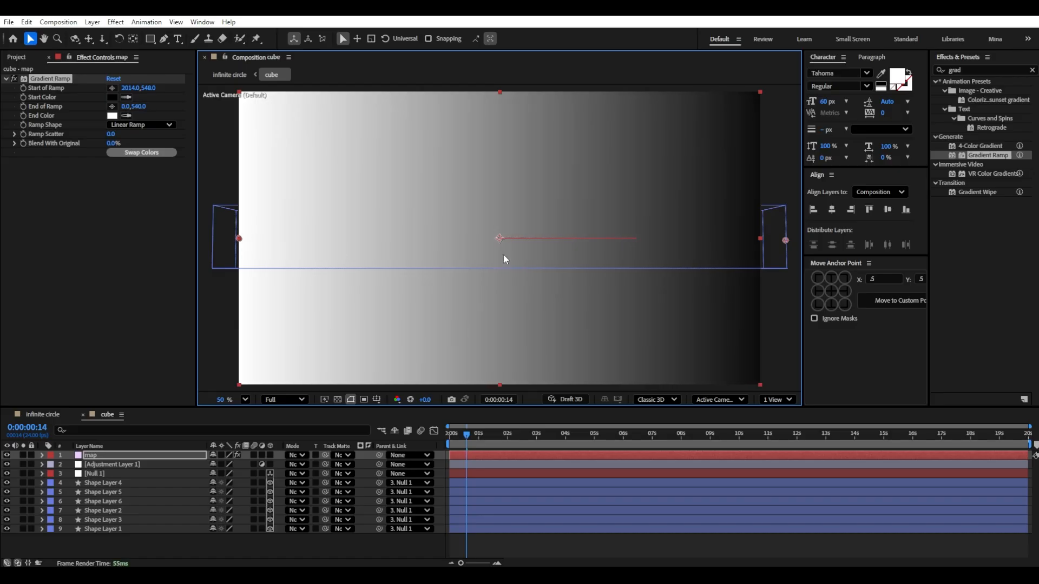
pyautogui.scroll(-1, 503, 259)
pyautogui.moveTo(690, 245); pyautogui.dragTo(768, 250)
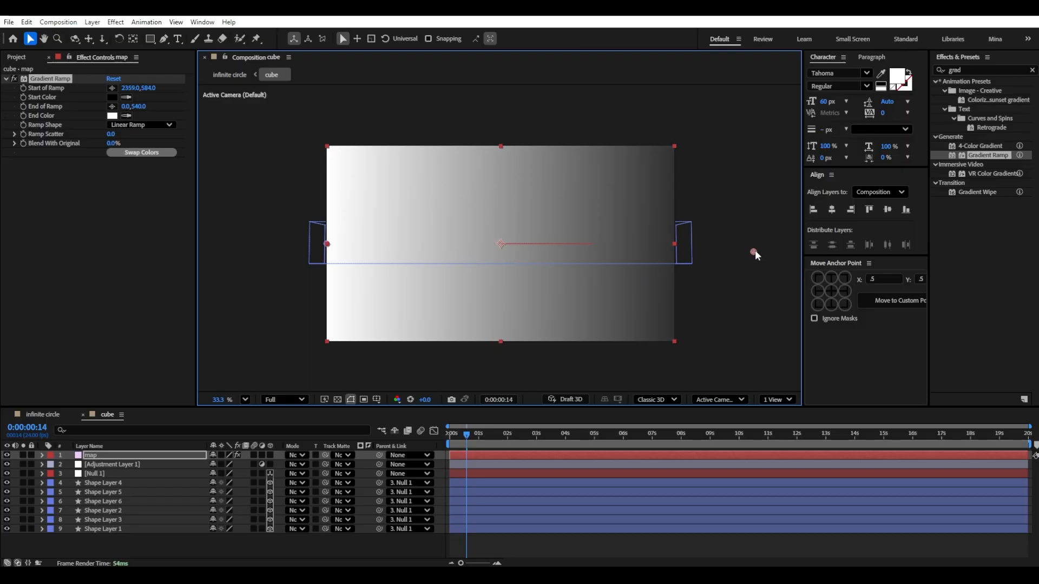
pyautogui.click(351, 546)
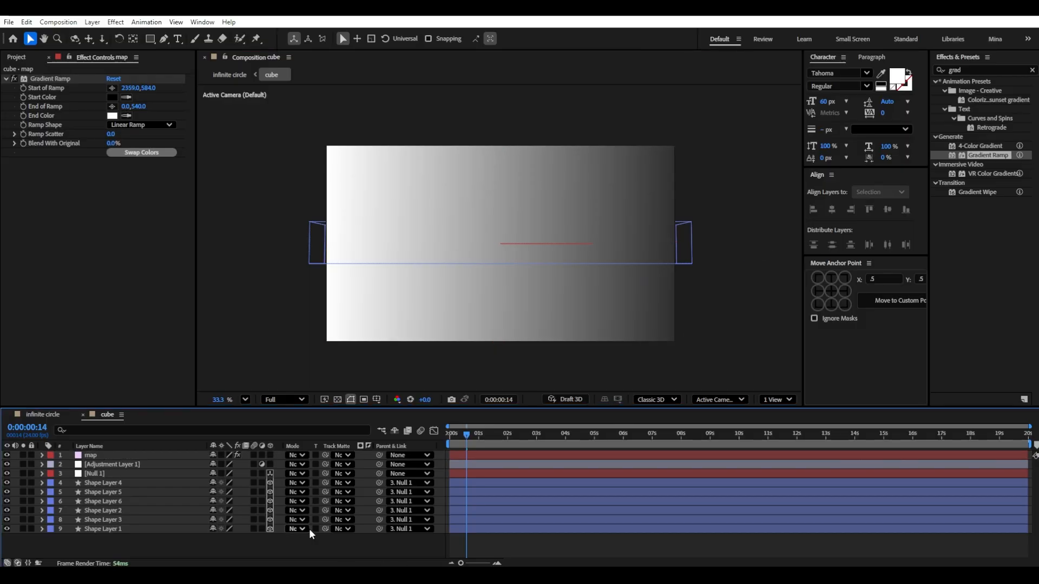
# Step: Move the map layer directly below the adjustment layer and turn off its visibility
pyautogui.click(112, 464)
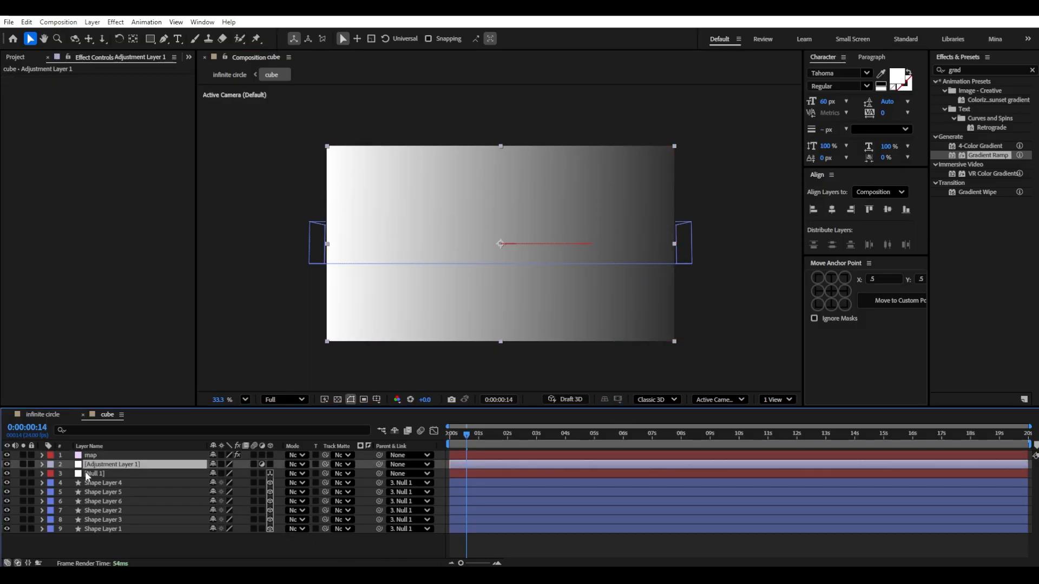
pyautogui.moveTo(89, 455); pyautogui.dragTo(190, 468)
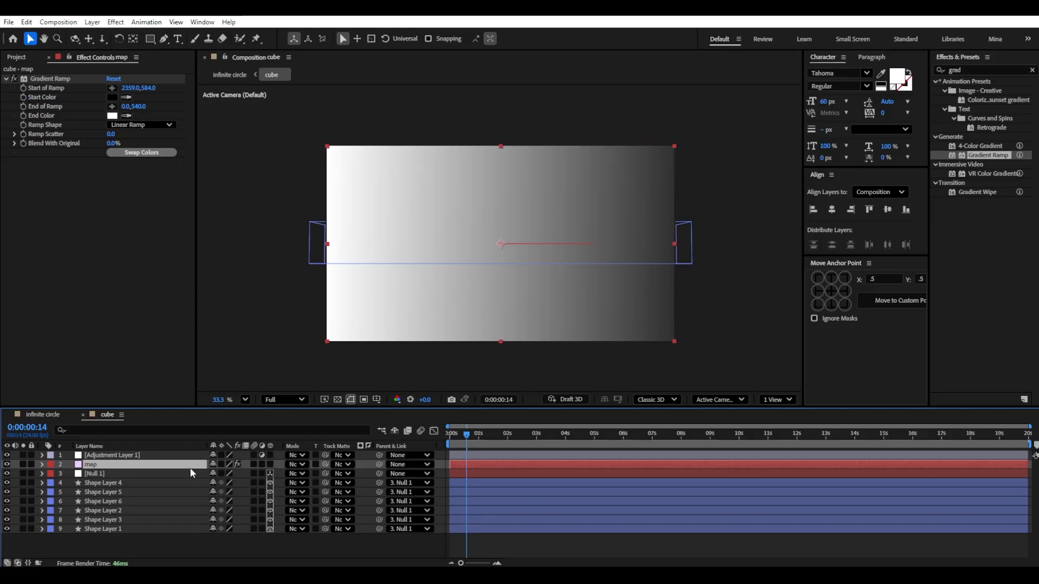
pyautogui.click(7, 464)
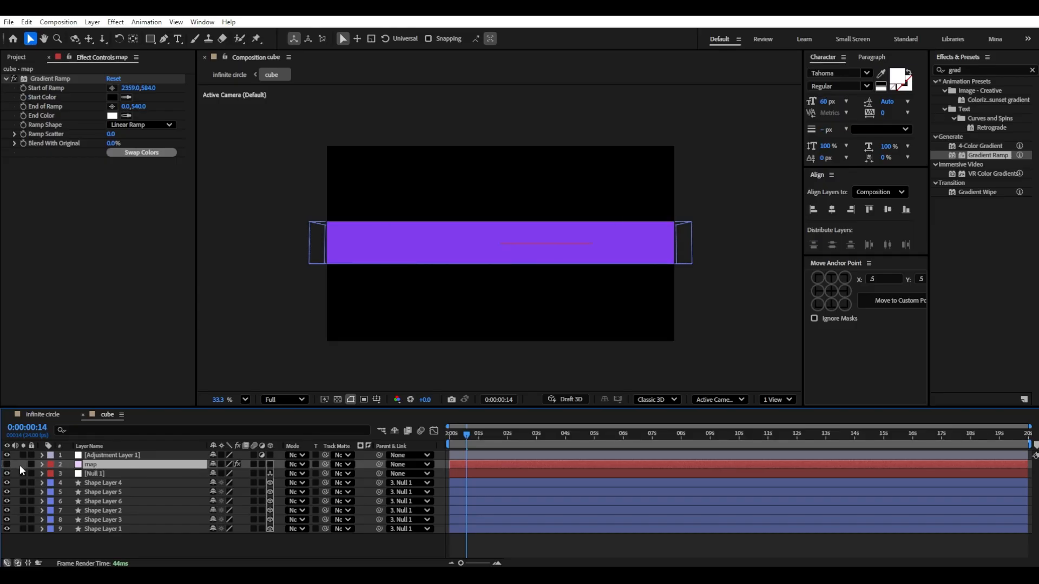
# Step: Find the Time Displacement effect and apply it to the adjustment layer
pyautogui.click(105, 455)
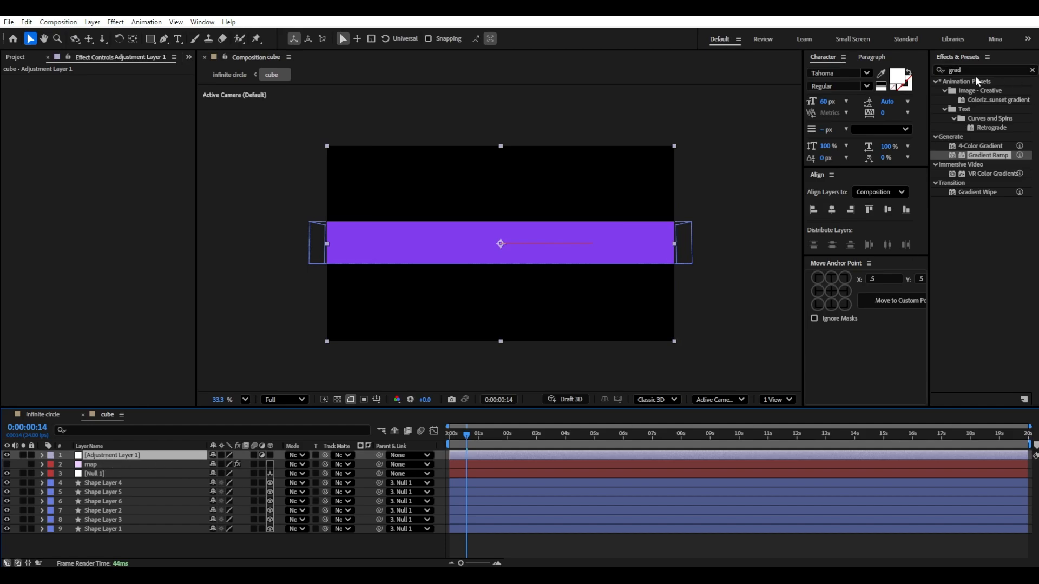
pyautogui.hotkey('ctrl', '5')
pyautogui.write('time d')
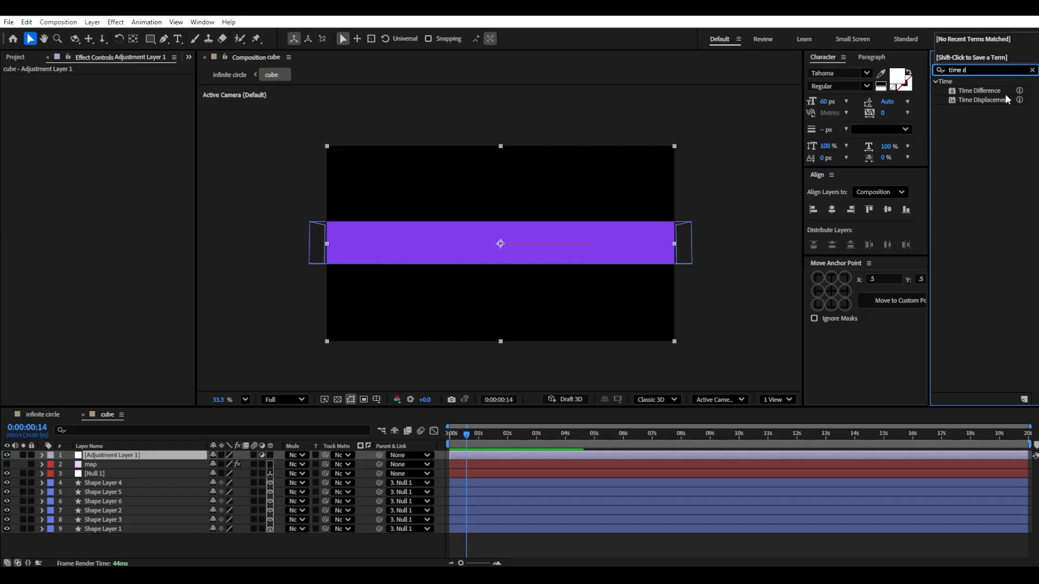
pyautogui.moveTo(984, 100); pyautogui.dragTo(130, 456)
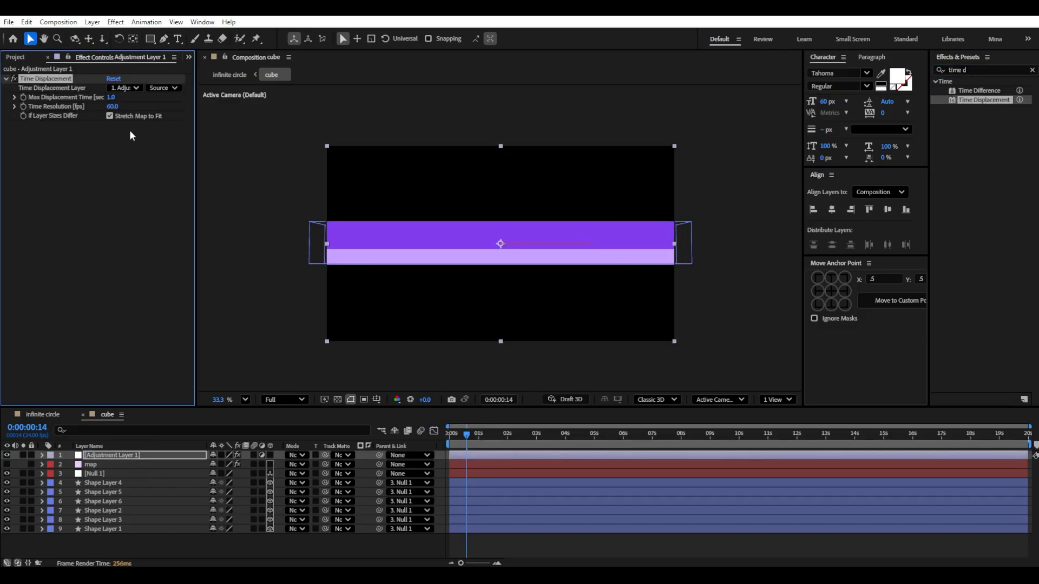
# Step: Use the map layer with Effects & Masks as the Time Displacement layer
pyautogui.click(131, 87)
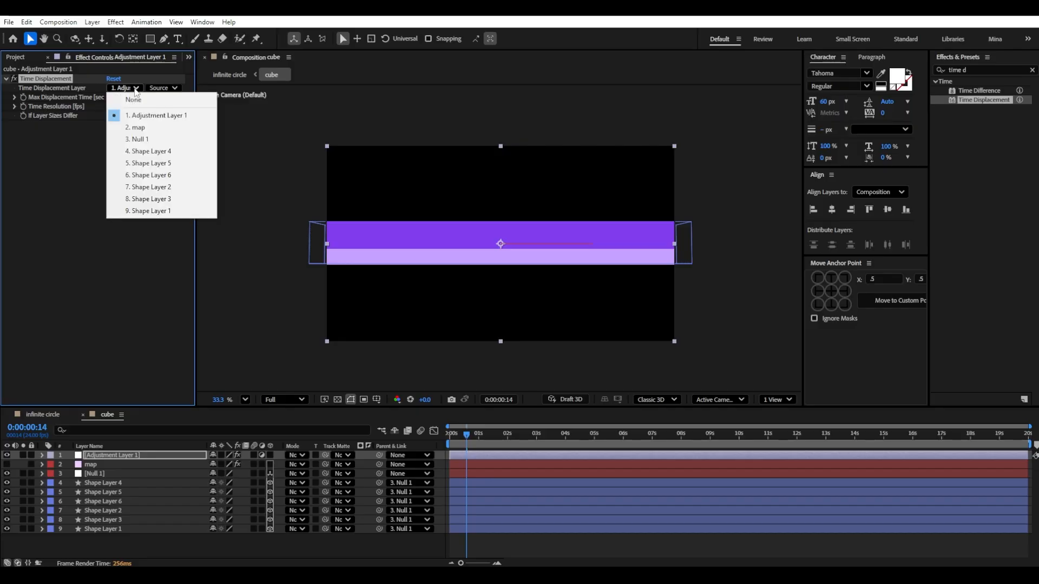
pyautogui.click(154, 129)
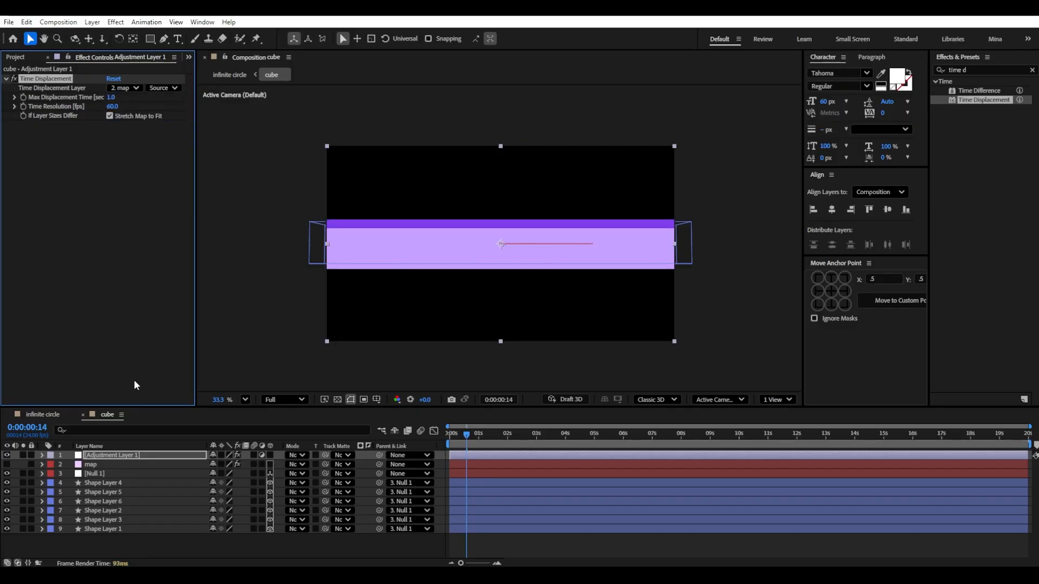
pyautogui.click(177, 88)
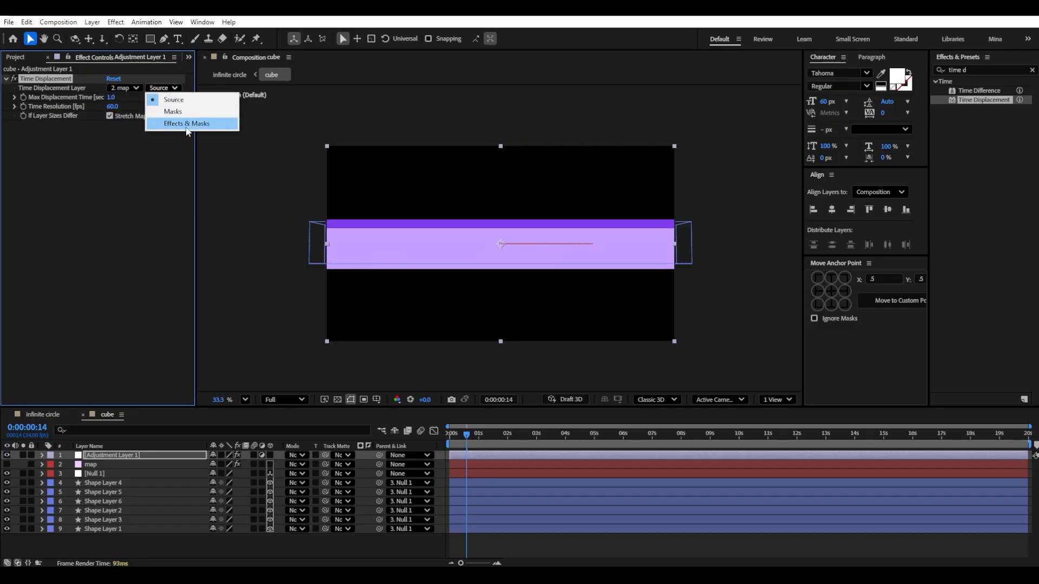
pyautogui.click(224, 129)
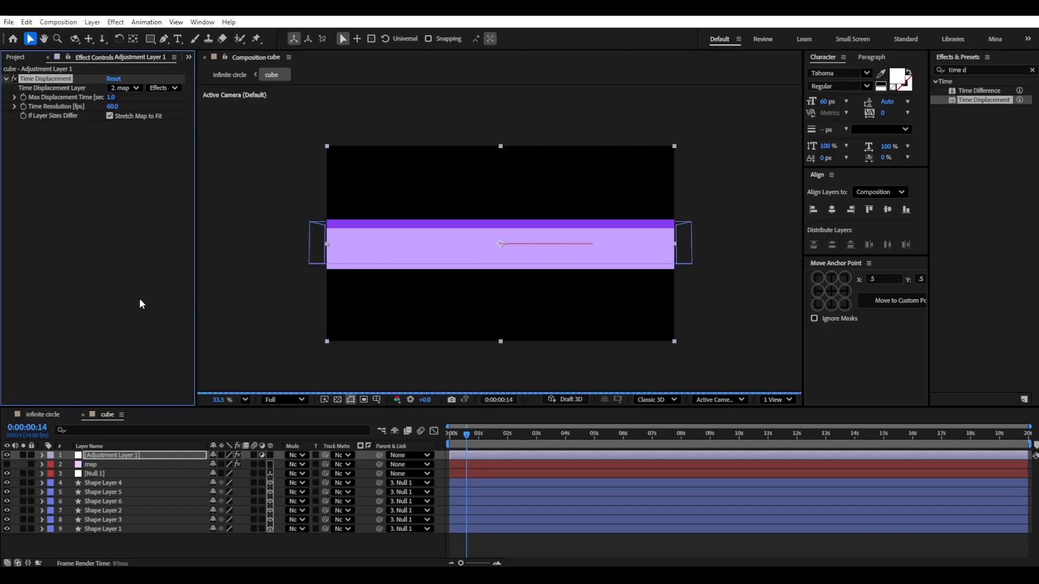
# Step: Lower the cube composition's preview resolution to Quarter and play the twist from the first frame
pyautogui.click(287, 400)
pyautogui.click(285, 473)
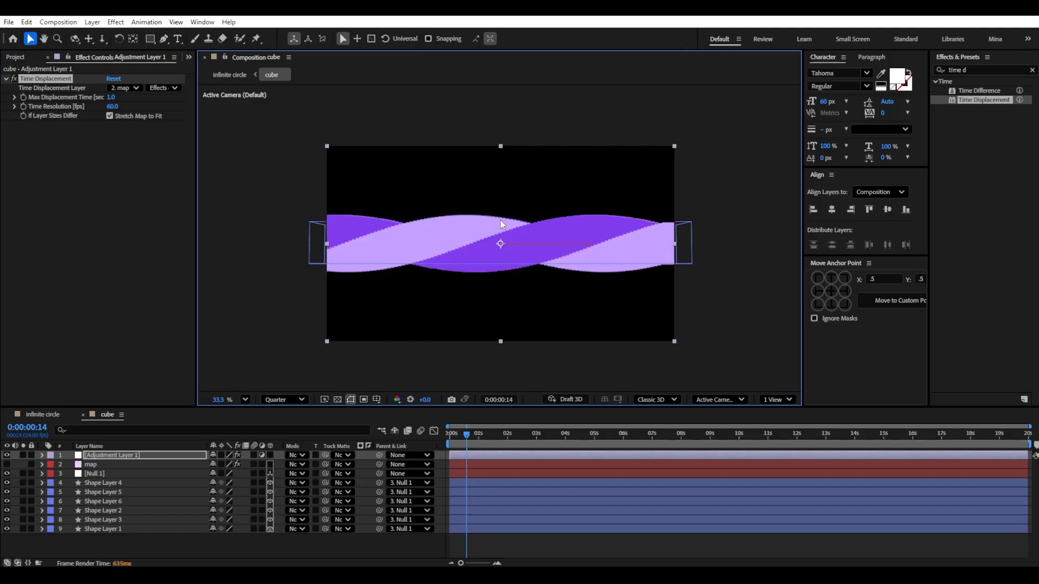
pyautogui.scroll(1, 500, 220)
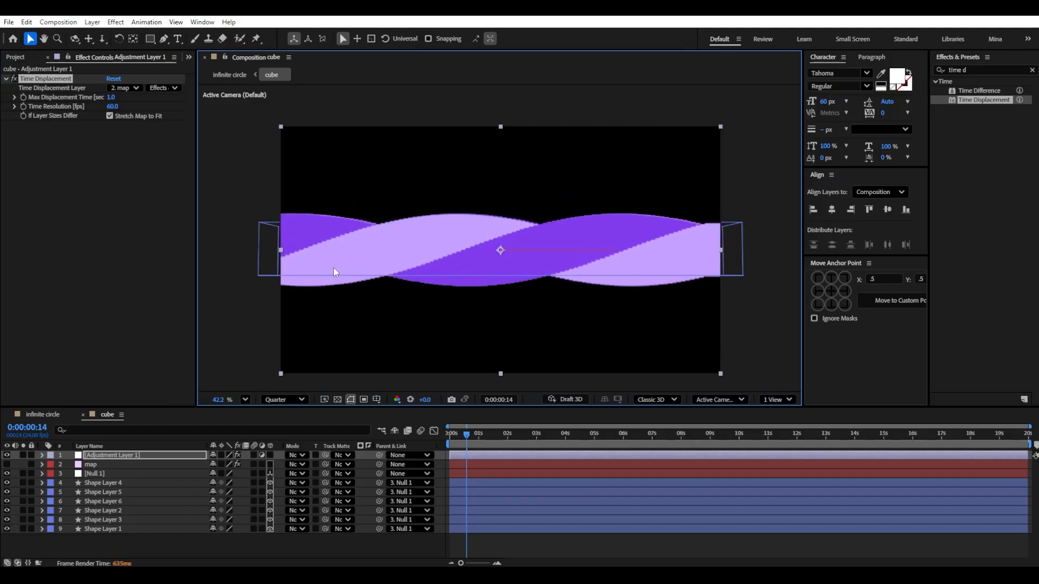
pyautogui.moveTo(457, 440); pyautogui.dragTo(431, 449)
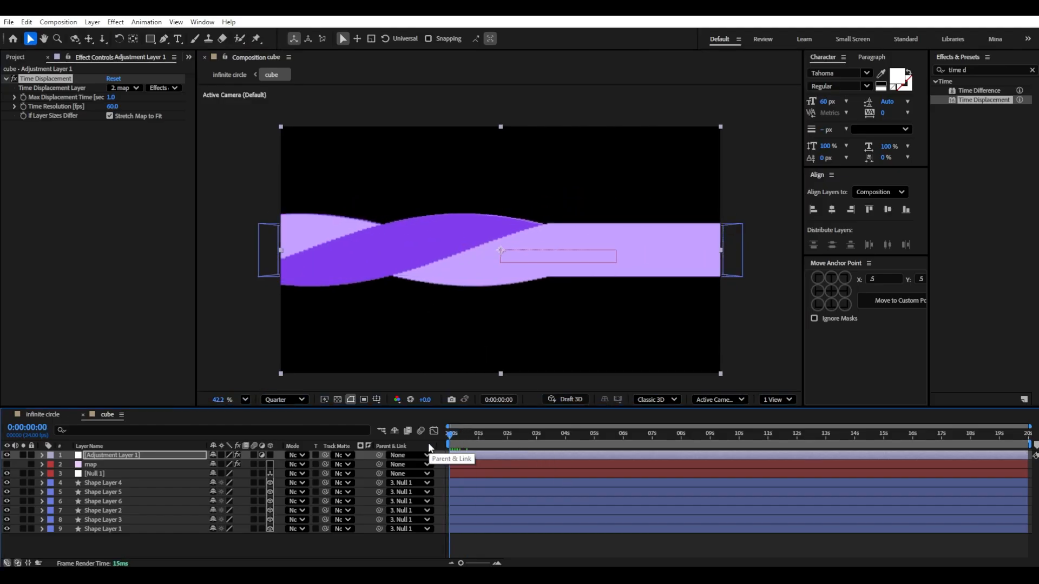
pyautogui.press('space')
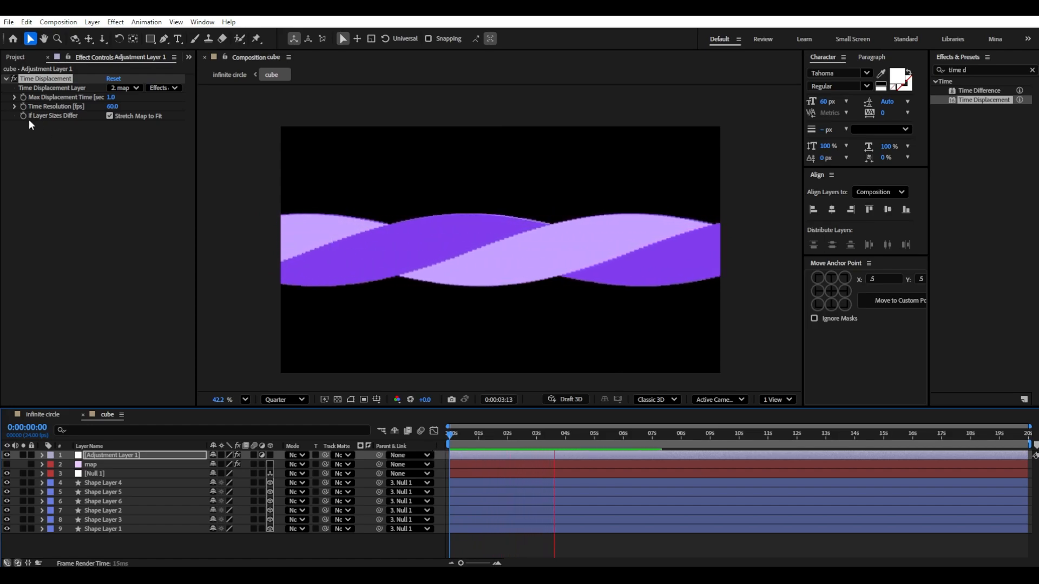
pyautogui.press('space')
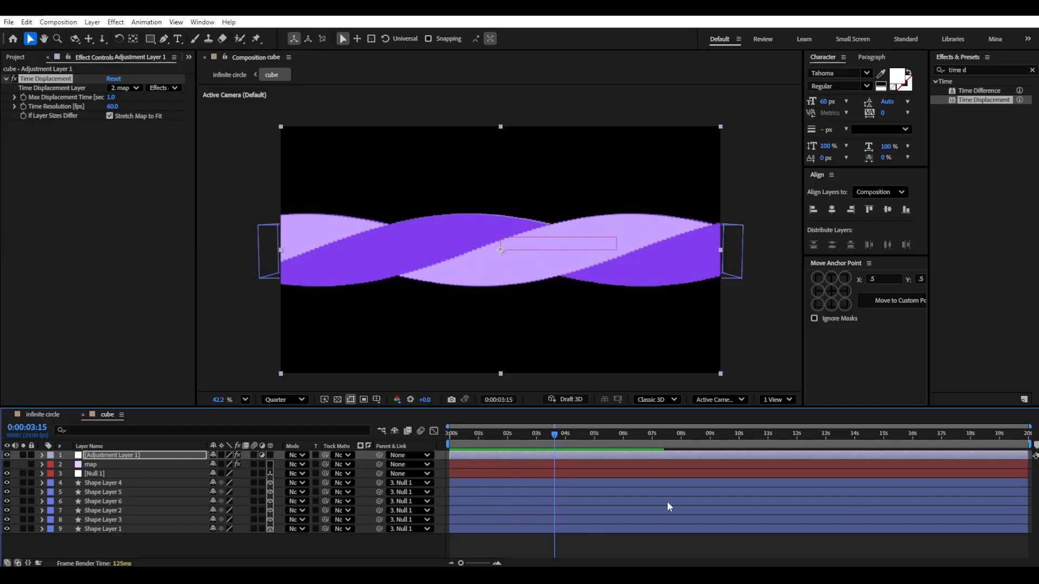
pyautogui.press('Home')
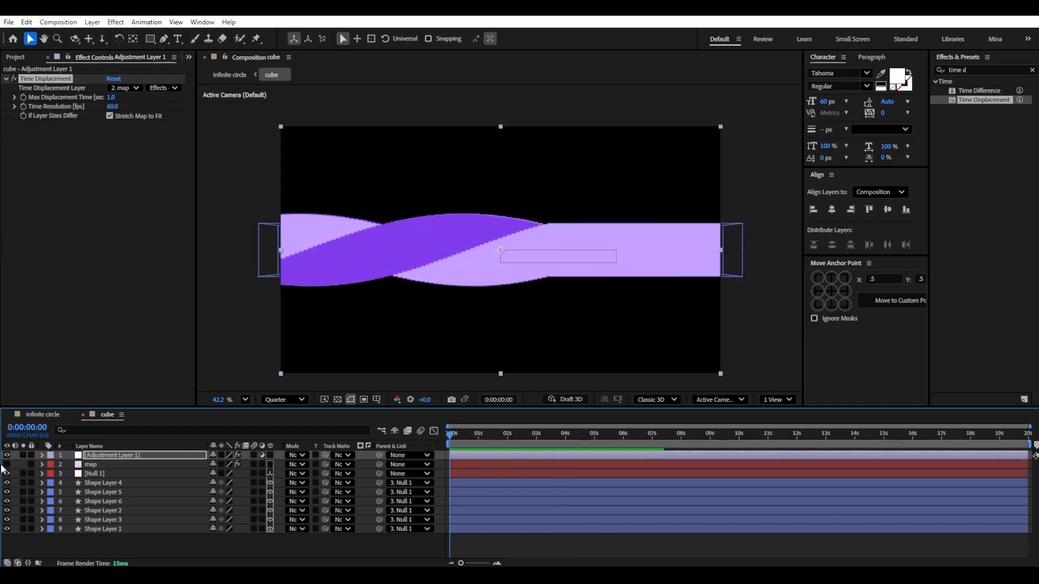
# Step: Show the gradient map briefly to inspect it, hide it again, and play back the twisting bar
pyautogui.click(7, 464)
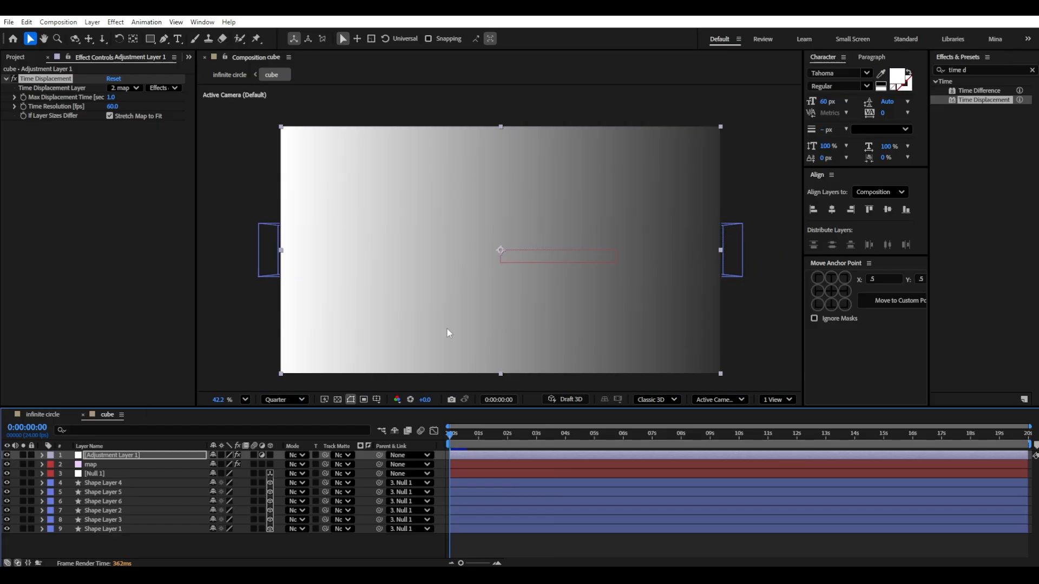
pyautogui.click(6, 454)
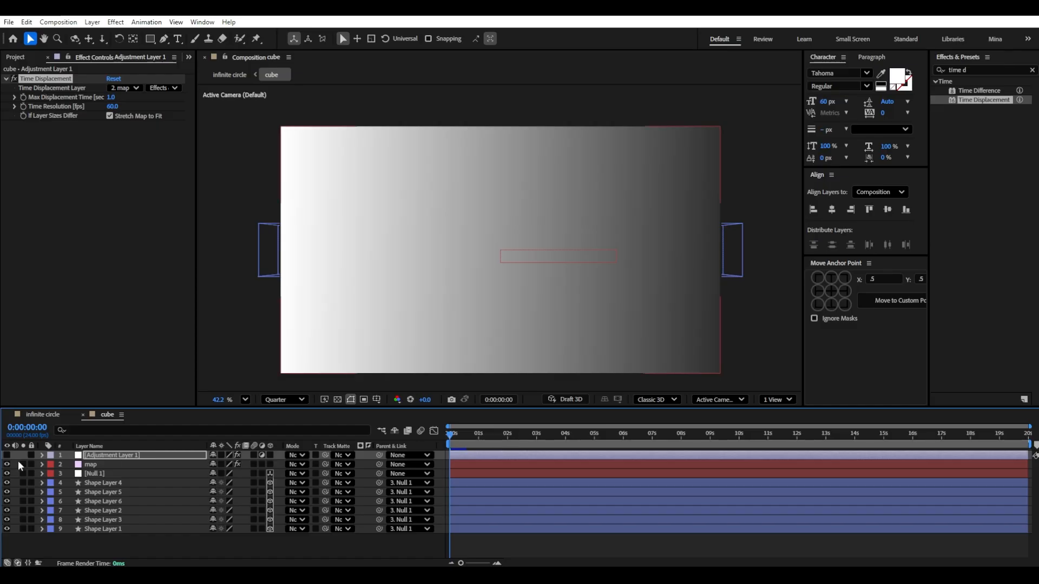
pyautogui.click(7, 455)
pyautogui.click(6, 464)
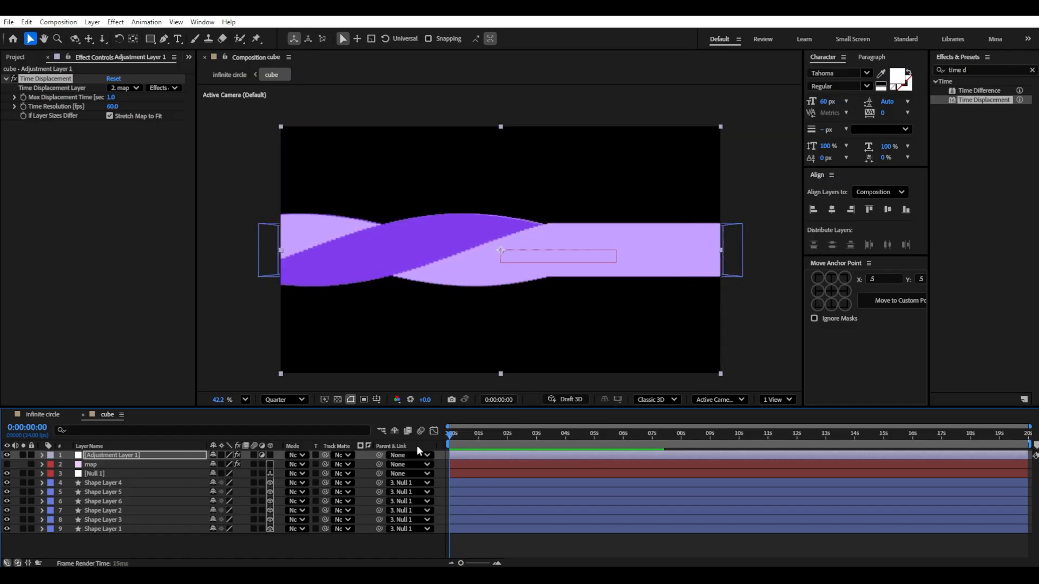
pyautogui.press('space')
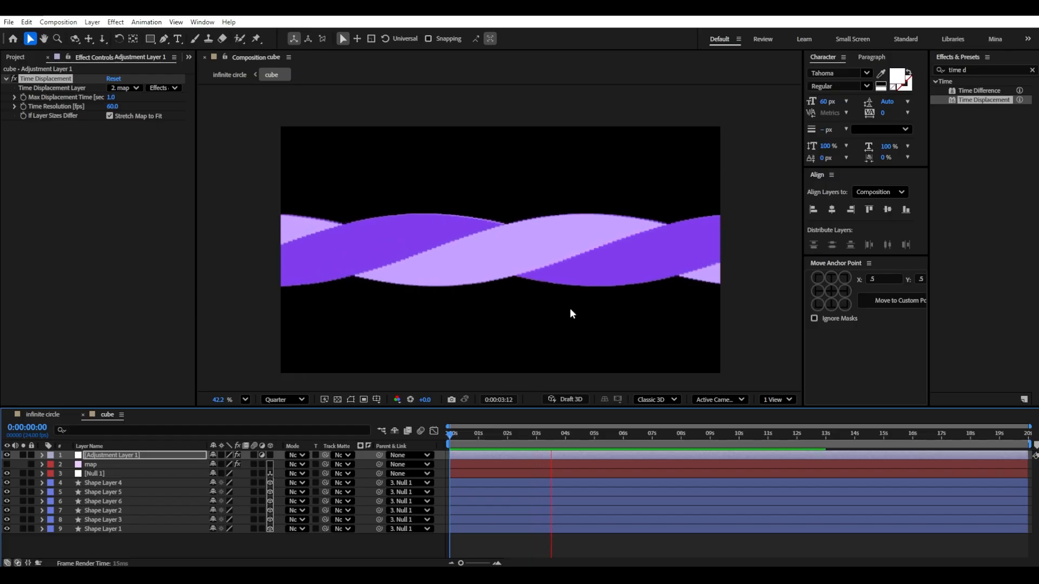
pyautogui.press('space')
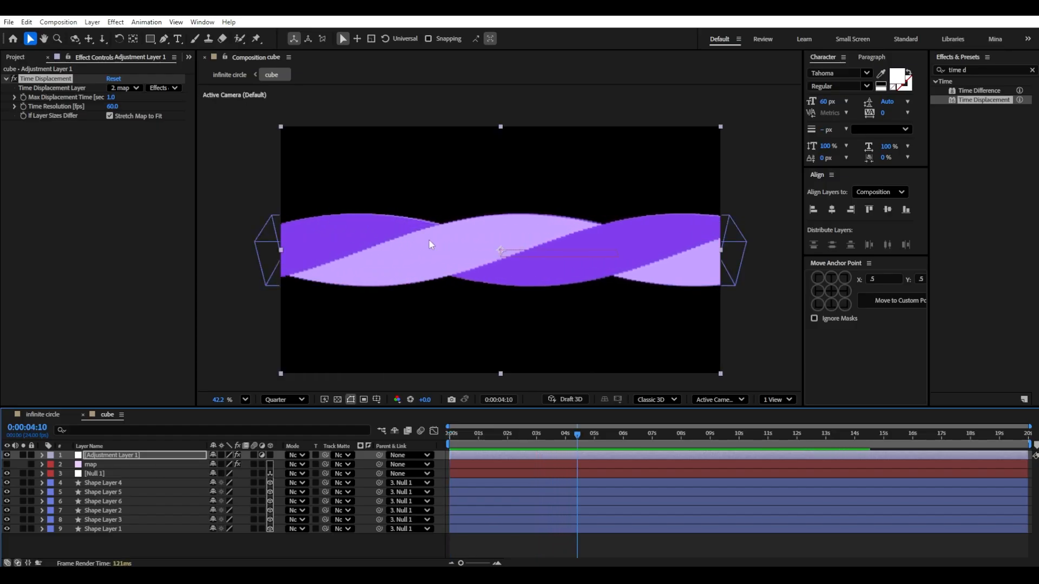
# Step: Try a Time Displacement resolution of 200 fps and play the animation from the start
pyautogui.scroll(2, 429, 240)
pyautogui.click(112, 106)
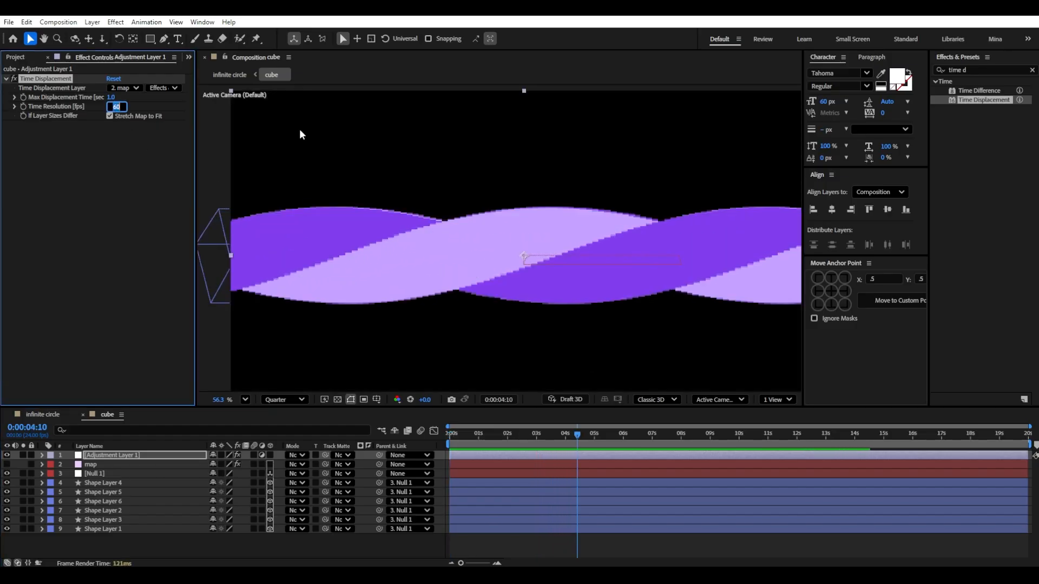
pyautogui.write('7')
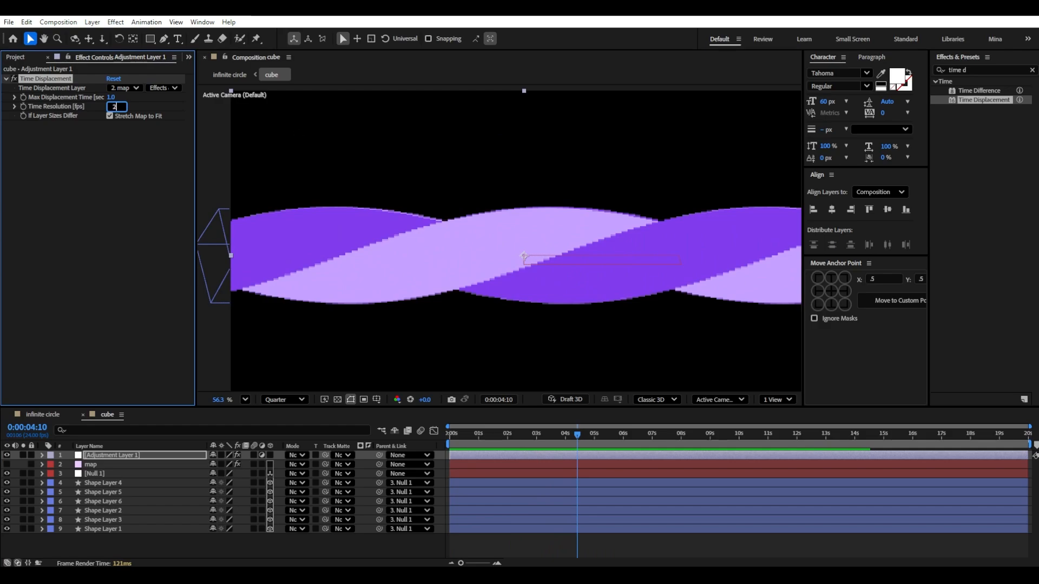
pyautogui.write('00')
pyautogui.press('Return')
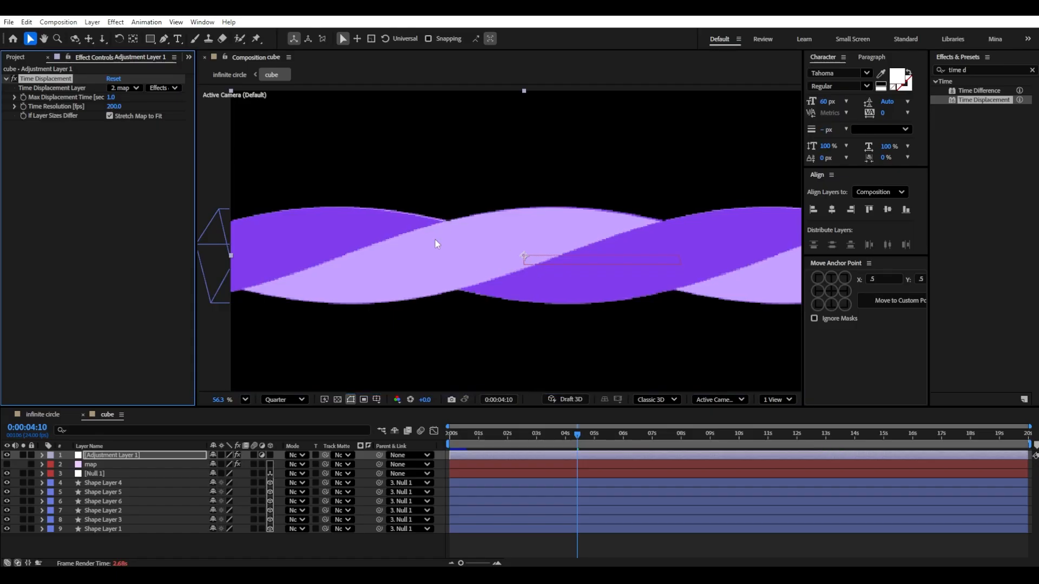
pyautogui.moveTo(475, 434); pyautogui.dragTo(422, 435)
pyautogui.press('space')
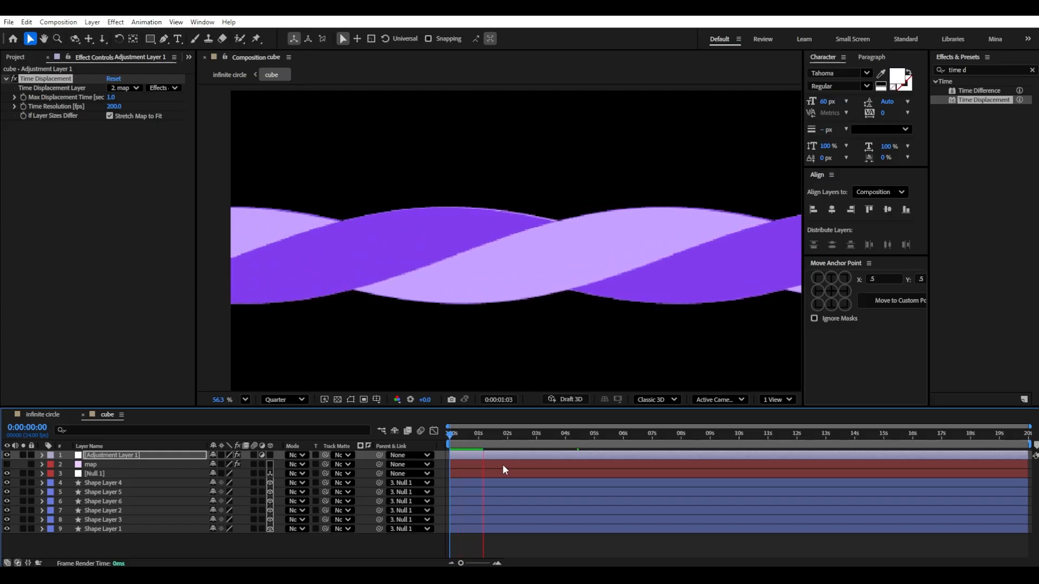
# Step: Set the Time Displacement resolution to 100 fps and preview the twist from the start
pyautogui.click(114, 106)
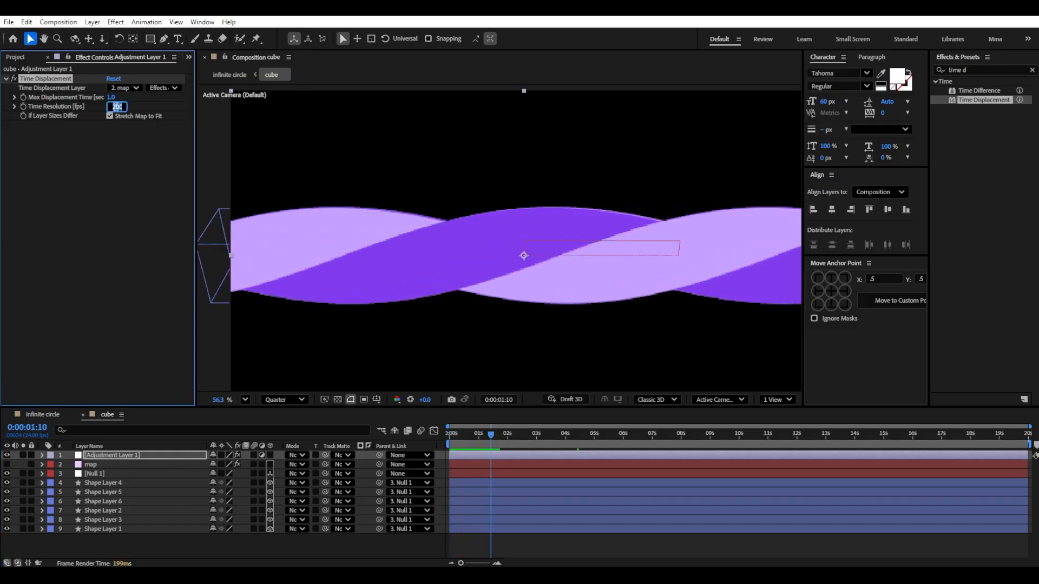
pyautogui.write('100.0')
pyautogui.press('Return')
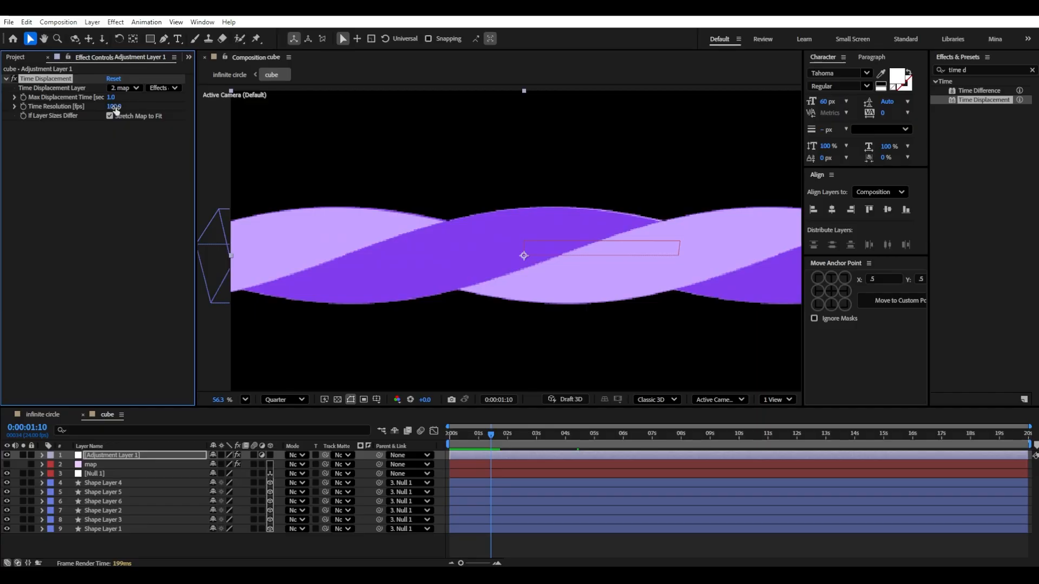
pyautogui.scroll(-2, 473, 321)
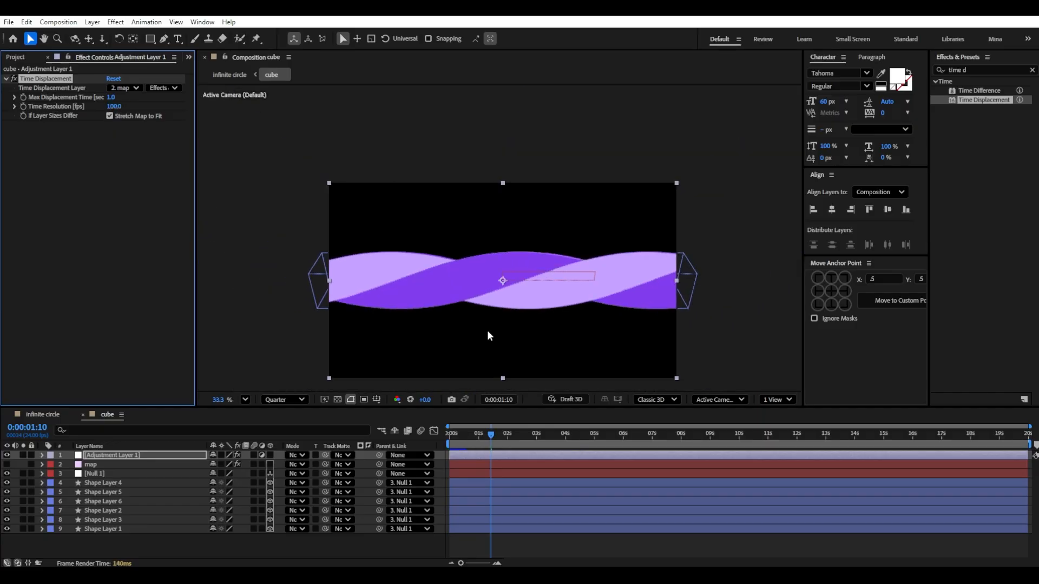
pyautogui.moveTo(492, 435); pyautogui.dragTo(421, 445)
pyautogui.press('space')
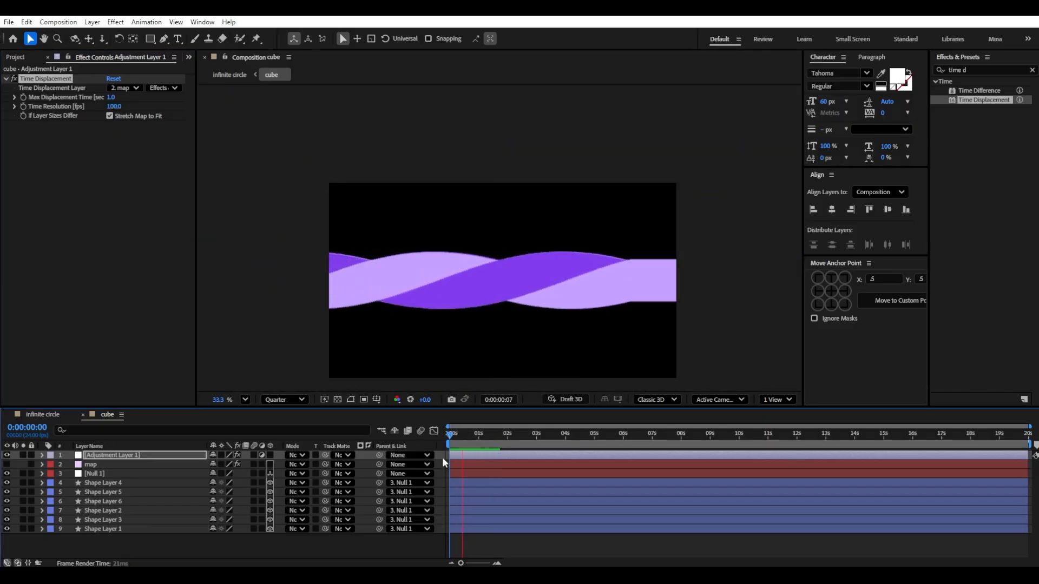
pyautogui.press('space')
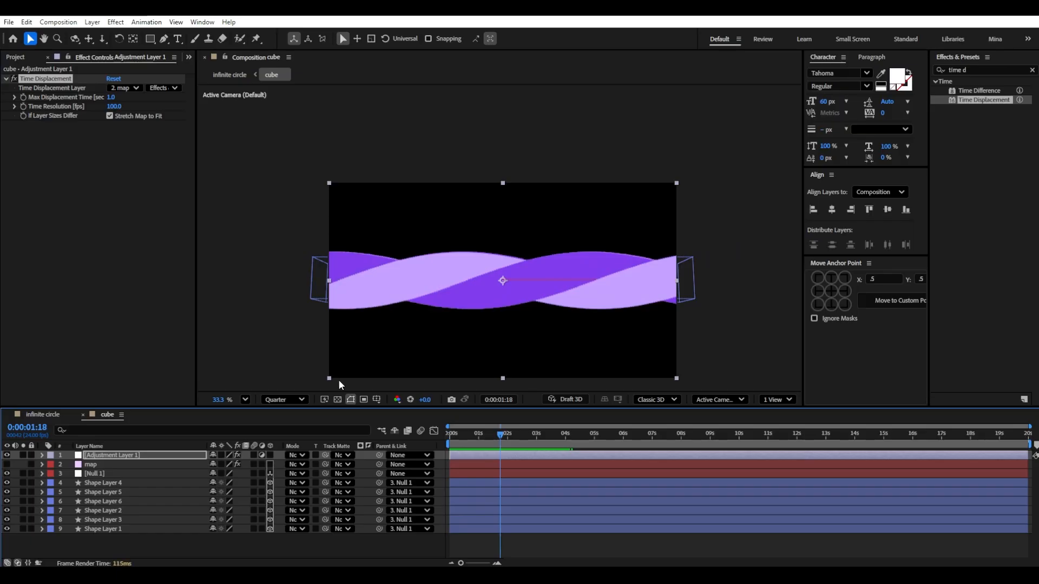
# Step: Open the infinite circle composition, set its preview resolution to Quarter, and play the twisted ring from the start
pyautogui.click(47, 415)
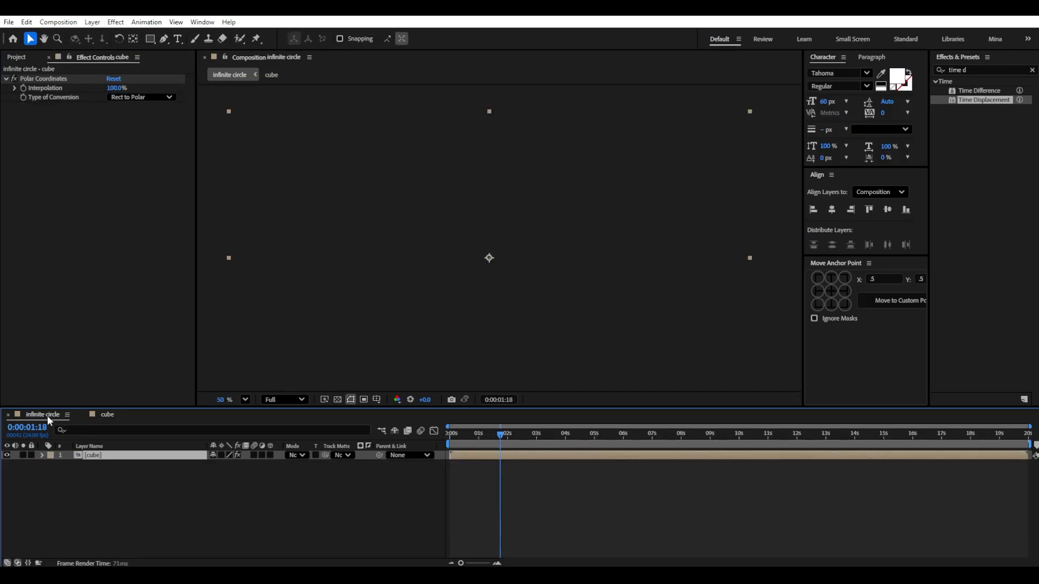
pyautogui.click(281, 400)
pyautogui.click(272, 460)
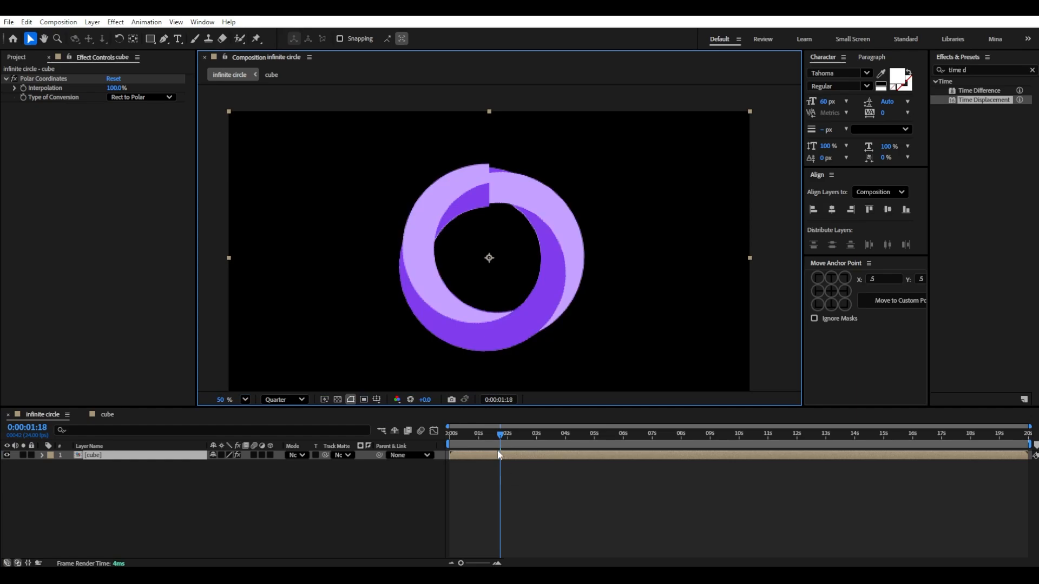
pyautogui.moveTo(484, 440); pyautogui.dragTo(383, 443)
pyautogui.press('space')
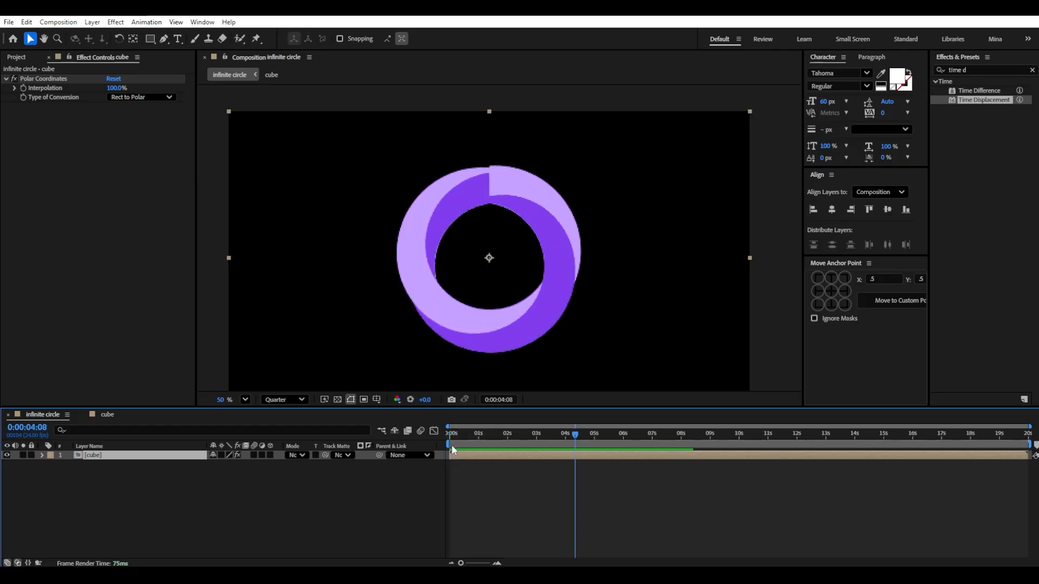
pyautogui.press('space')
# Step: Shift the cube layer about 1.8 seconds earlier so it begins before the composition, and preview the ring
pyautogui.moveTo(574, 455); pyautogui.dragTo(521, 456)
pyautogui.press('space')
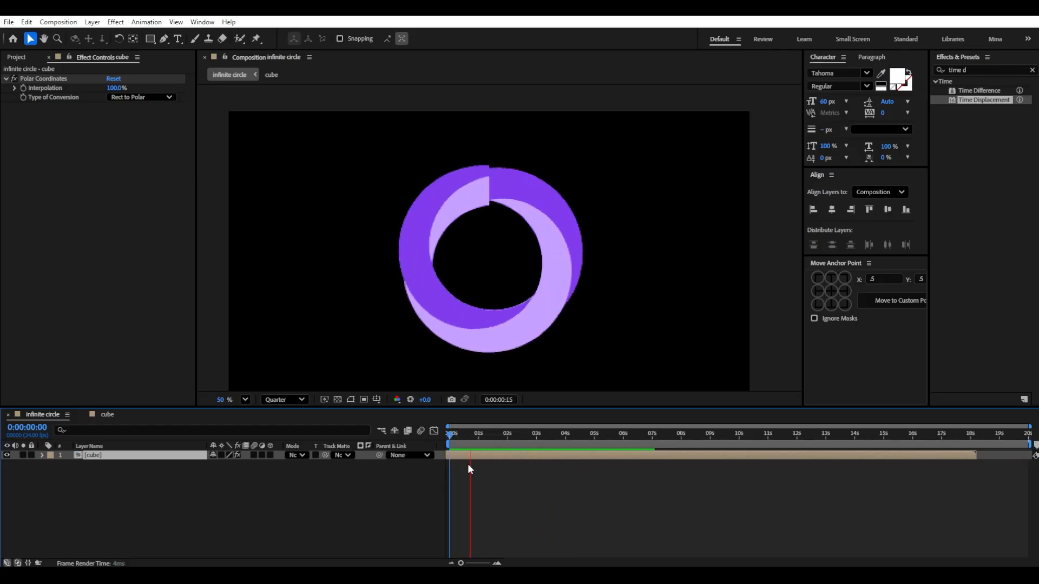
pyautogui.press('space')
pyautogui.press('space')
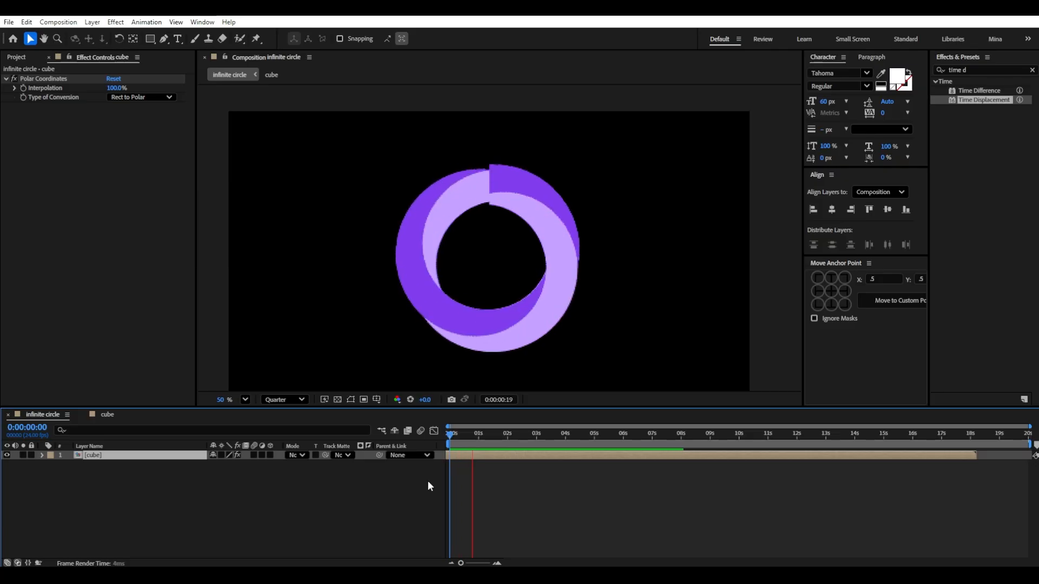
# Step: Try a maximum displacement time of 0.8 seconds for the Time Displacement in the cube composition, and check the ring's seam
pyautogui.press('space')
pyautogui.scroll(3, 494, 155)
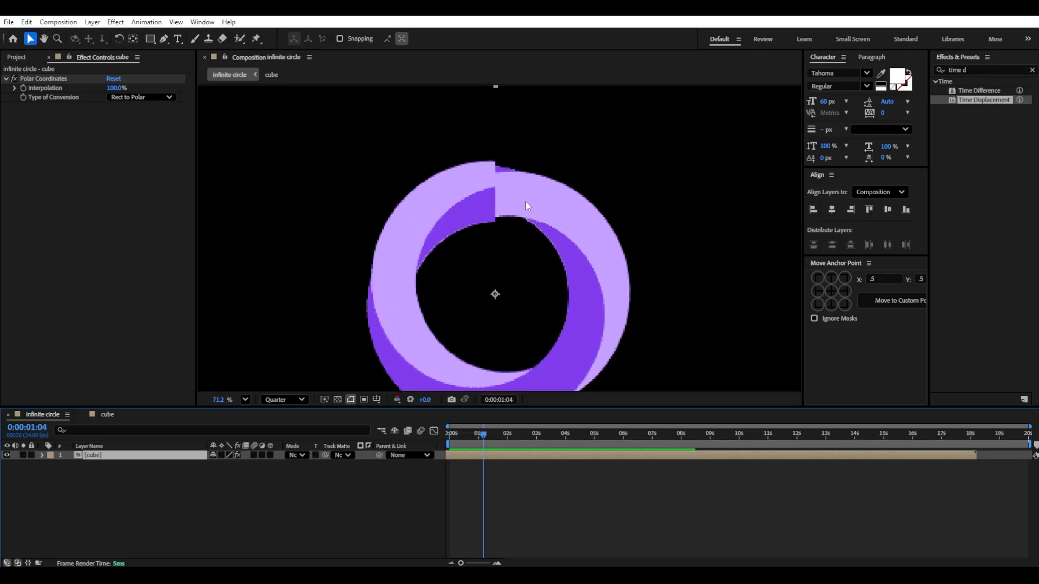
pyautogui.click(108, 415)
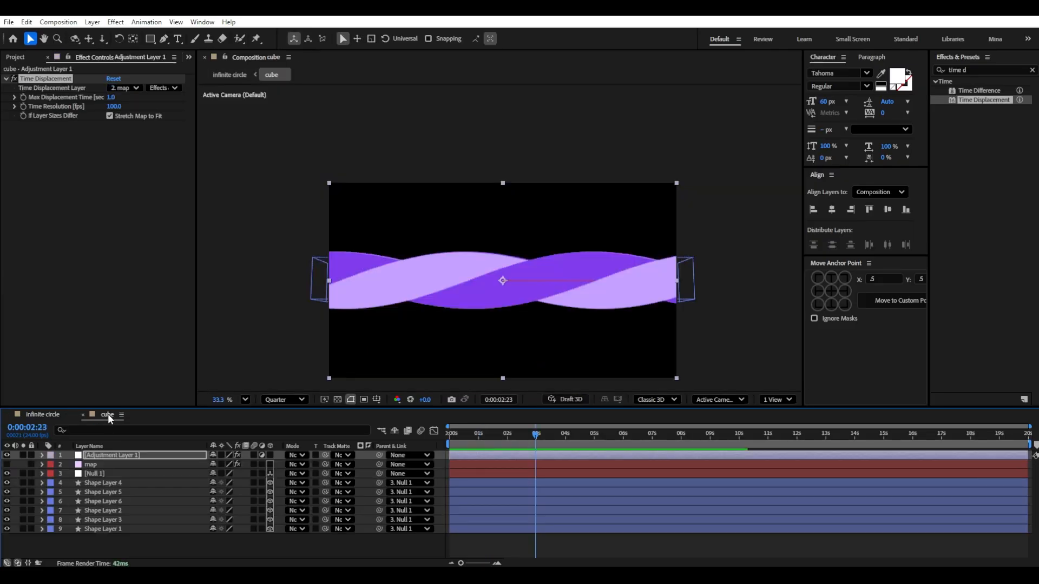
pyautogui.scroll(2, 686, 318)
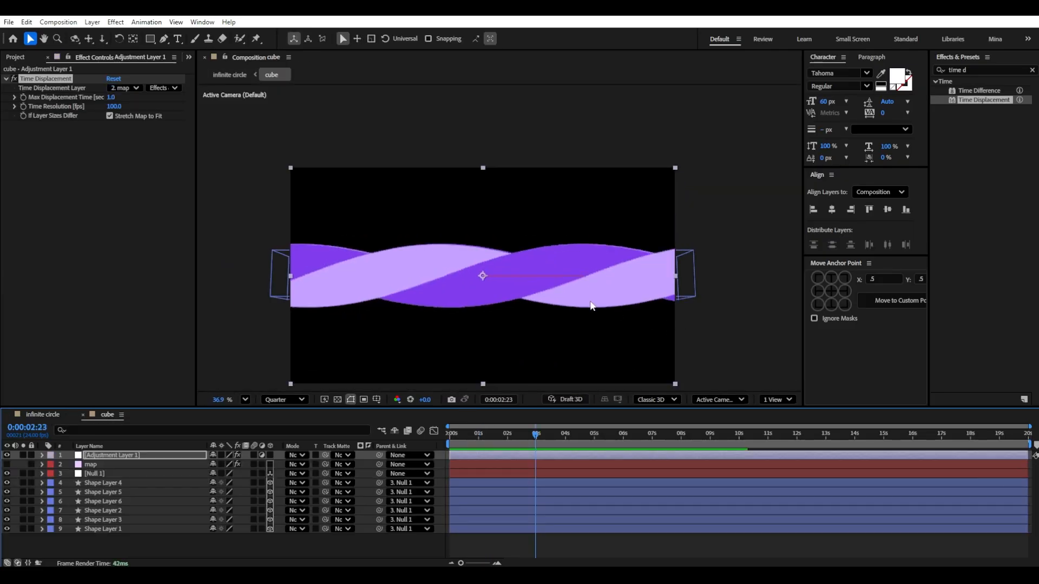
pyautogui.click(73, 98)
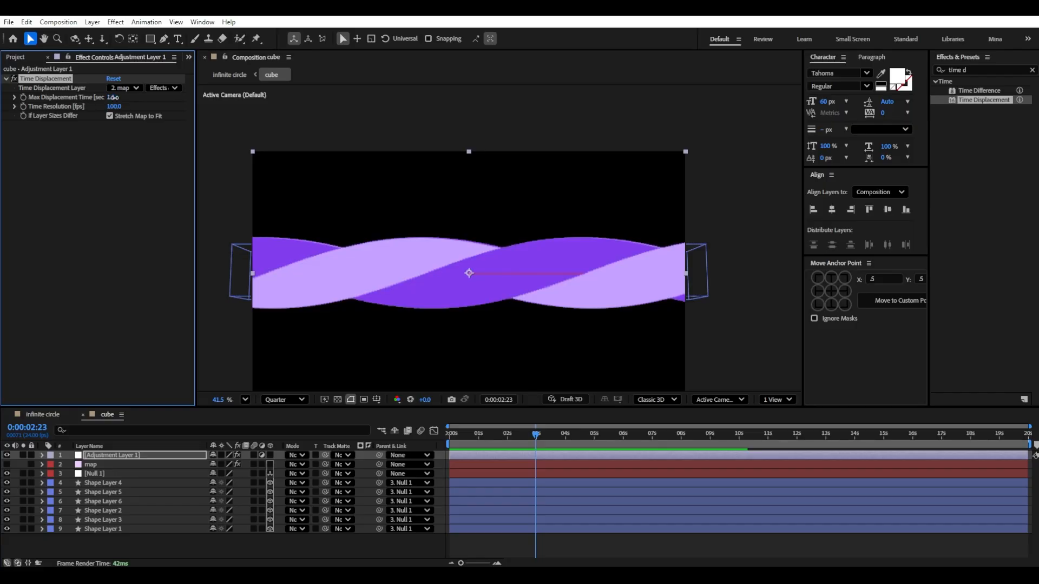
pyautogui.moveTo(113, 97); pyautogui.dragTo(98, 98)
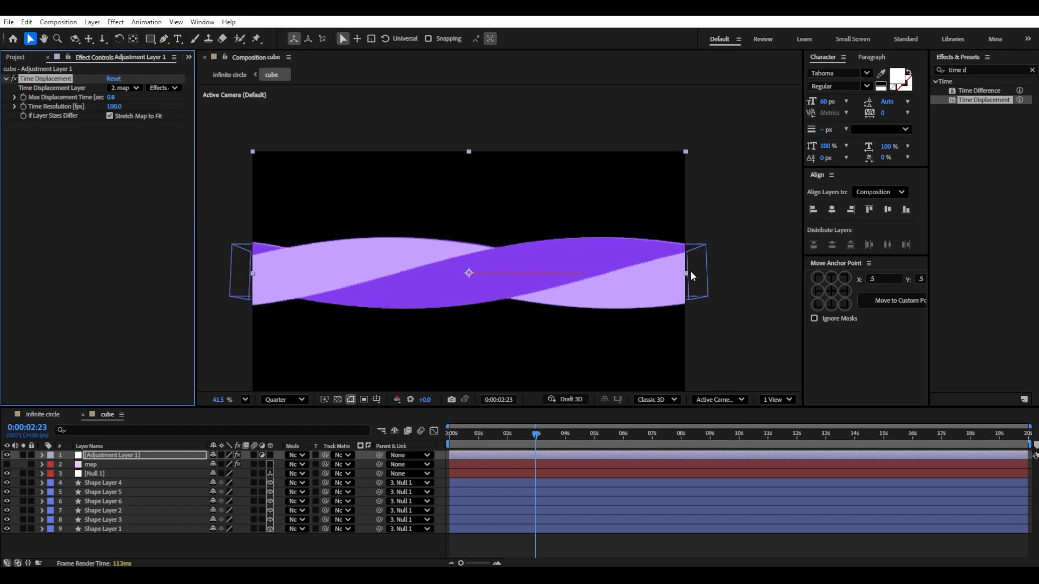
pyautogui.click(43, 414)
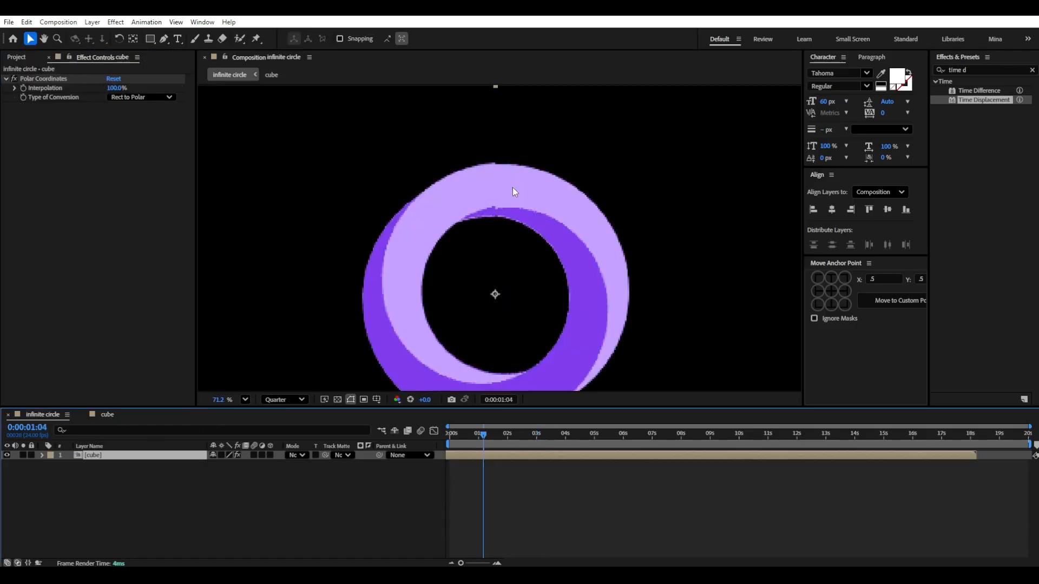
pyautogui.scroll(2, 509, 172)
# Step: Set the infinite circle composition's preview resolution to Half and inspect the ring's seam up close
pyautogui.click(284, 399)
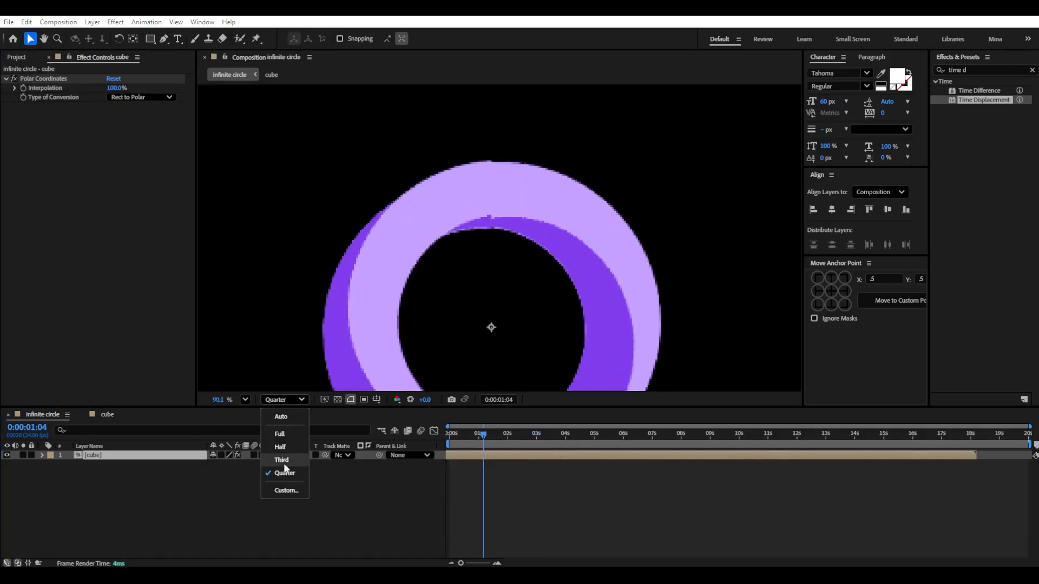
pyautogui.click(281, 448)
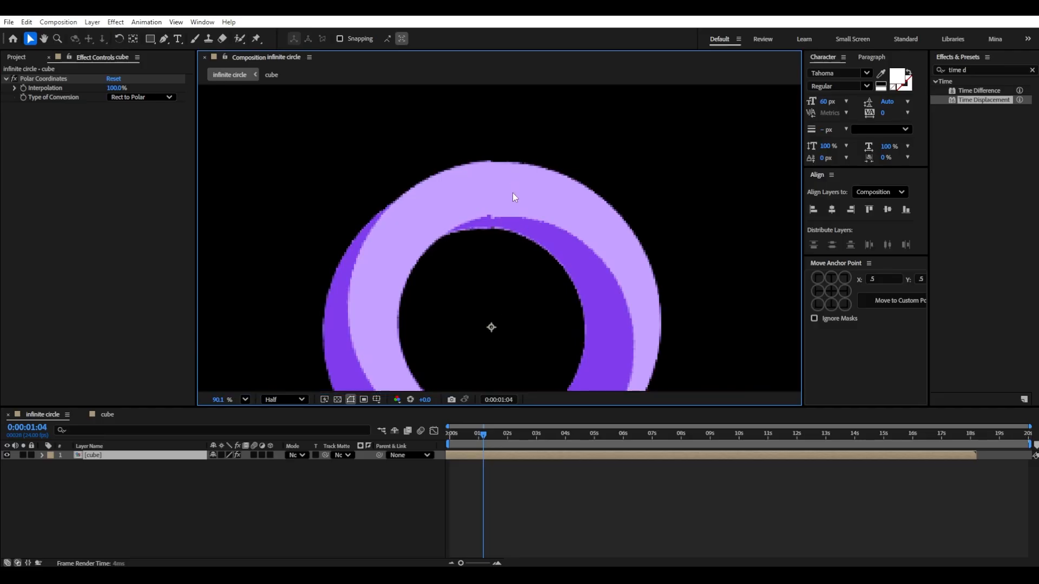
pyautogui.scroll(1, 511, 196)
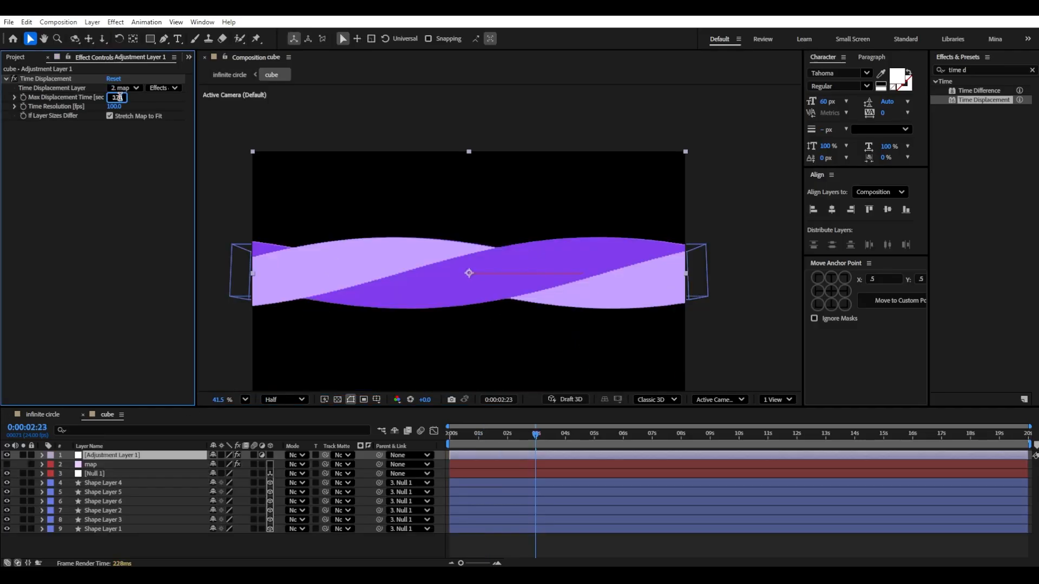
# Step: Set the Time Displacement's maximum displacement time to 0.7 seconds in the cube composition, and check the seam in the infinite circle composition
pyautogui.write('0.7')
pyautogui.press('Return')
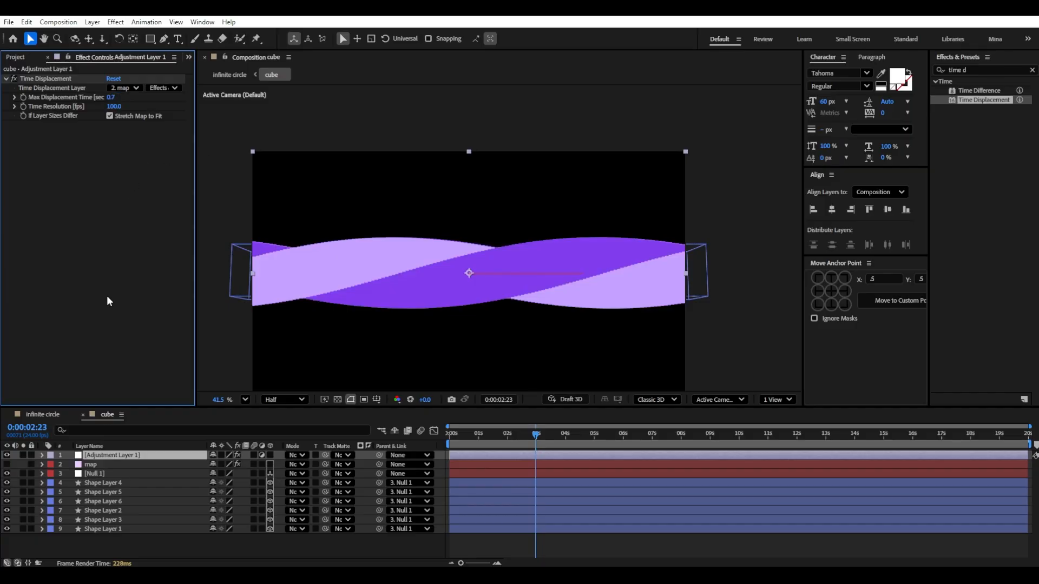
pyautogui.click(58, 415)
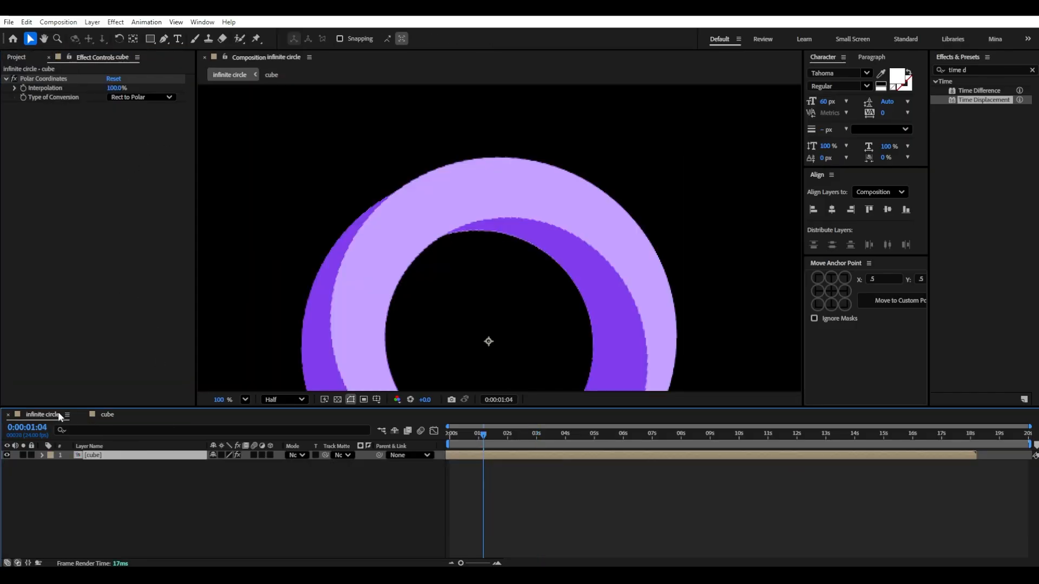
pyautogui.scroll(-5, 517, 242)
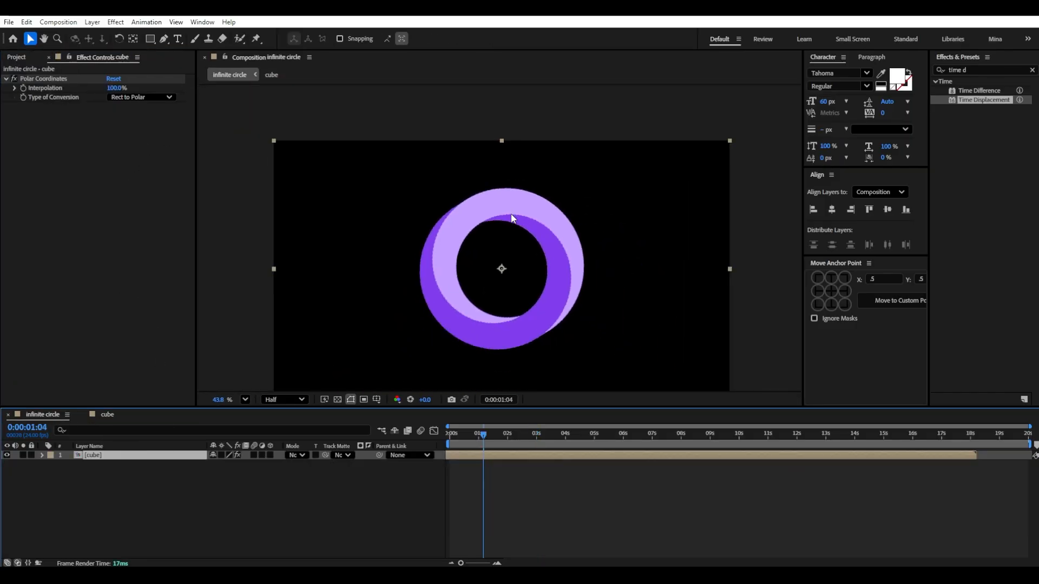
# Step: Fit the infinite circle composition to the viewer and play the ring animation from the start
pyautogui.click(116, 416)
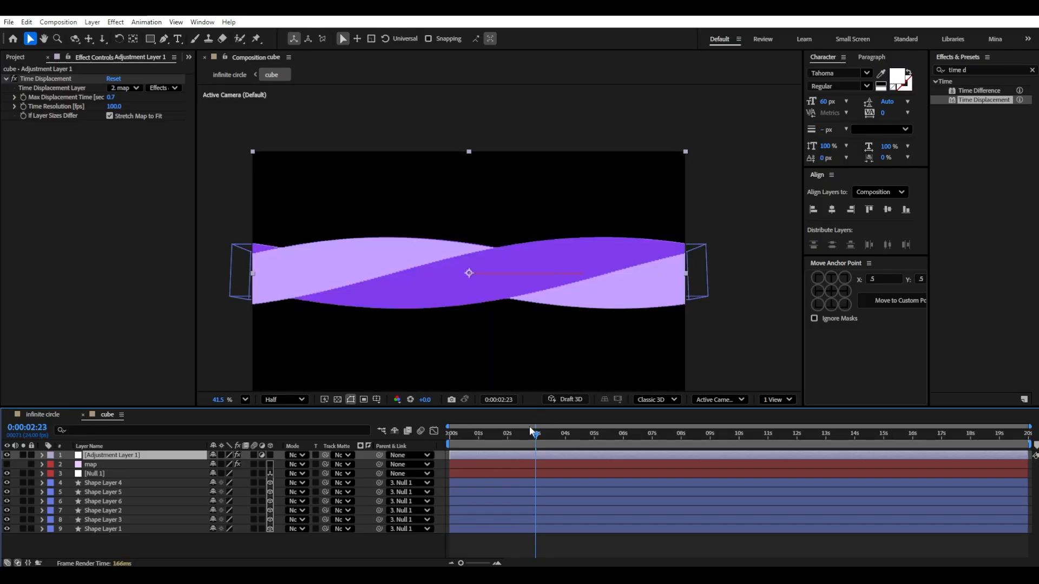
pyautogui.click(54, 416)
pyautogui.press('Home')
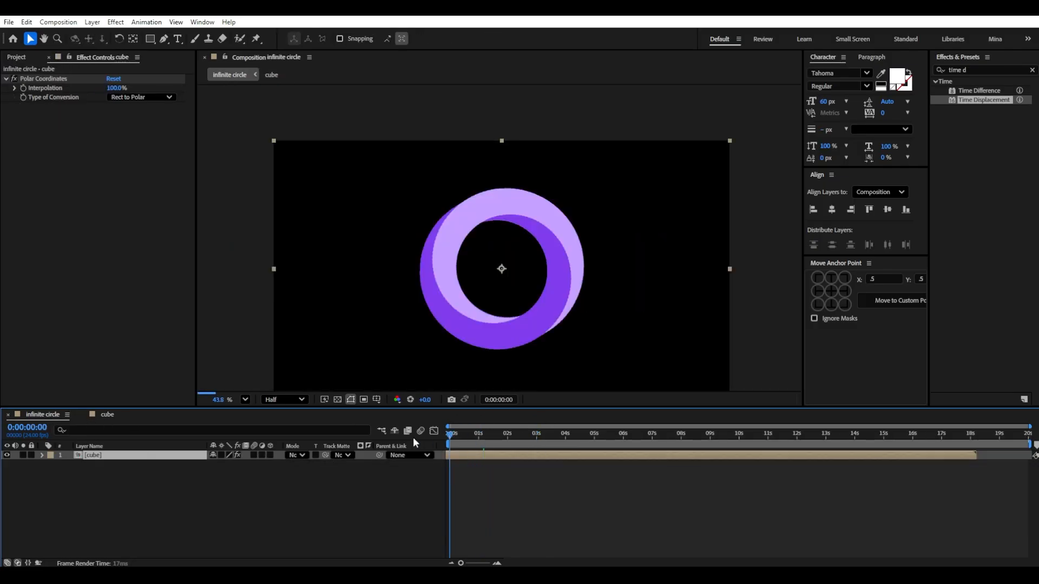
pyautogui.click(246, 399)
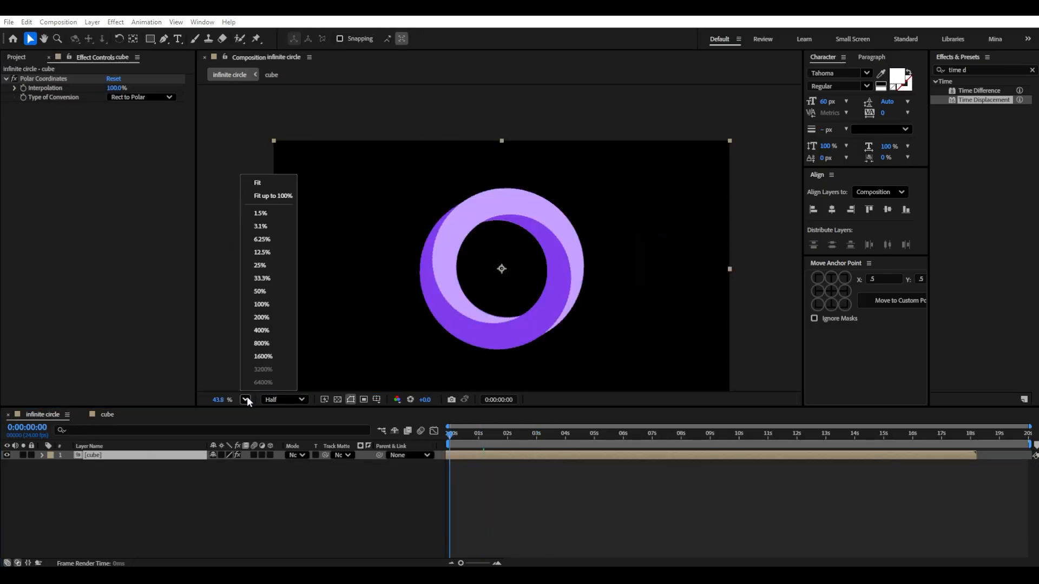
pyautogui.click(264, 183)
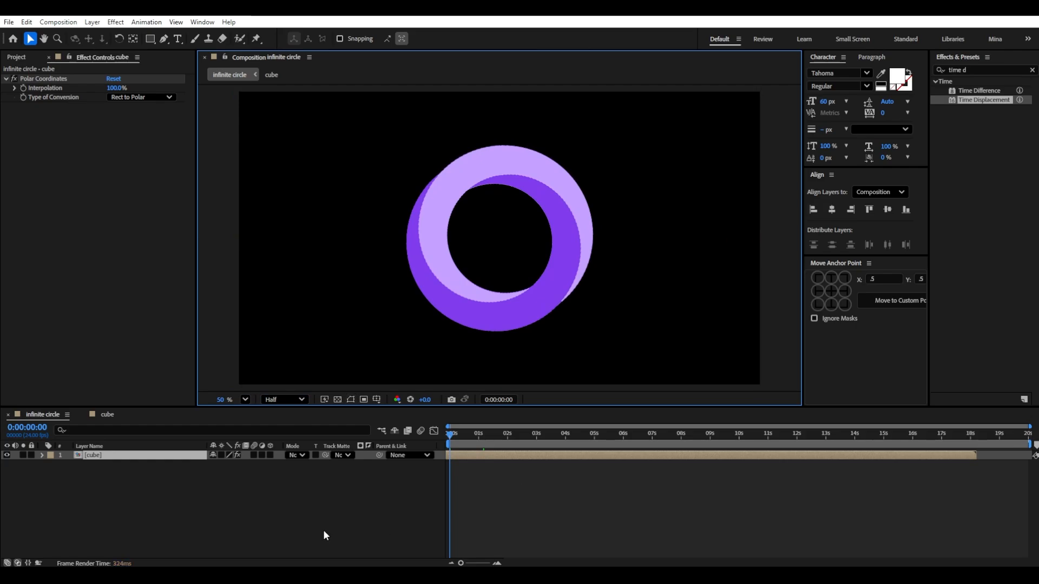
pyautogui.press('space')
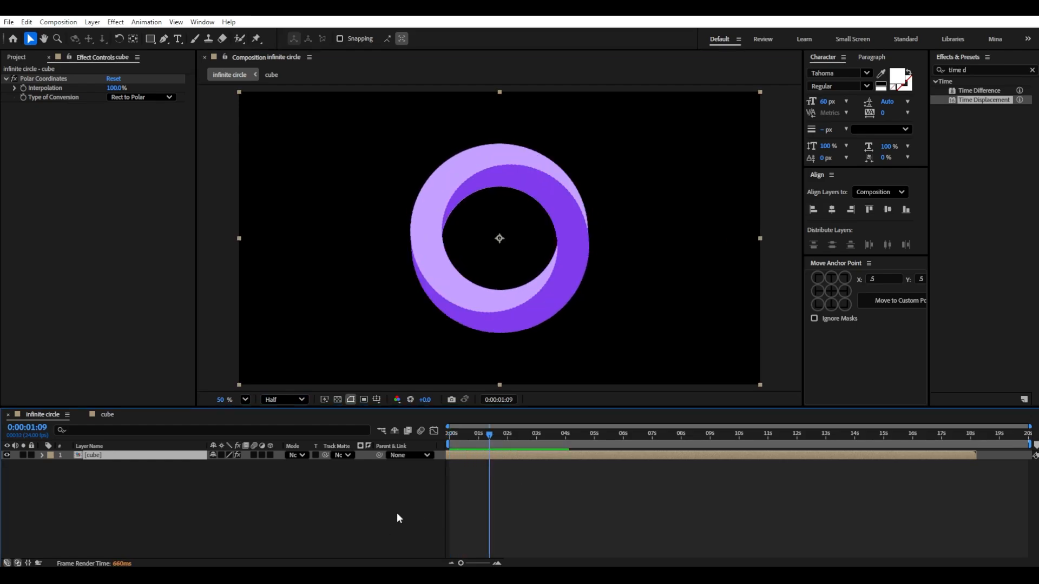
# Step: Add an Inner Shadow layer style to the cube layer and set its size to 58
pyautogui.rightClick(152, 457)
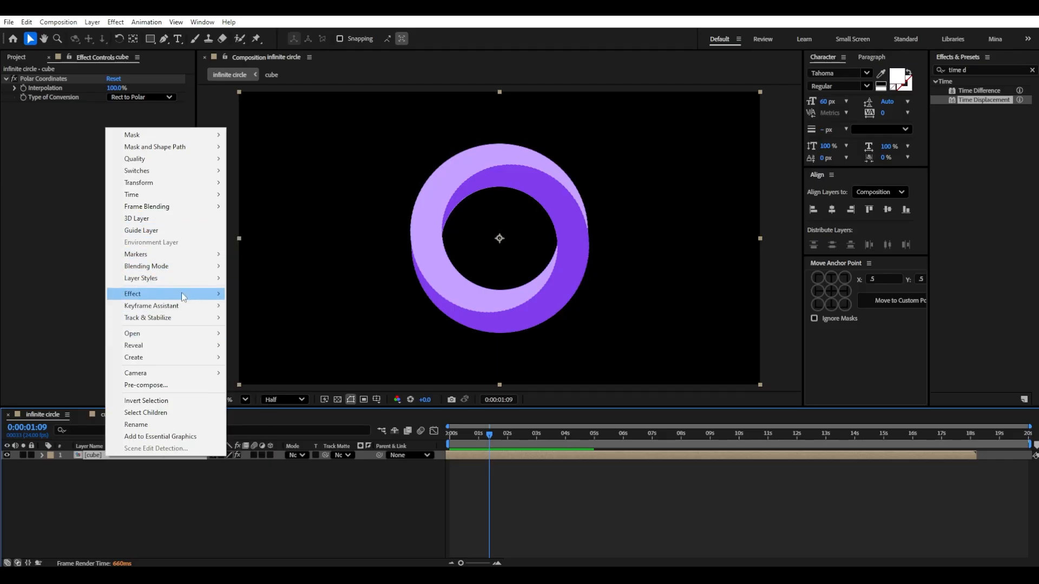
pyautogui.moveTo(160, 279)
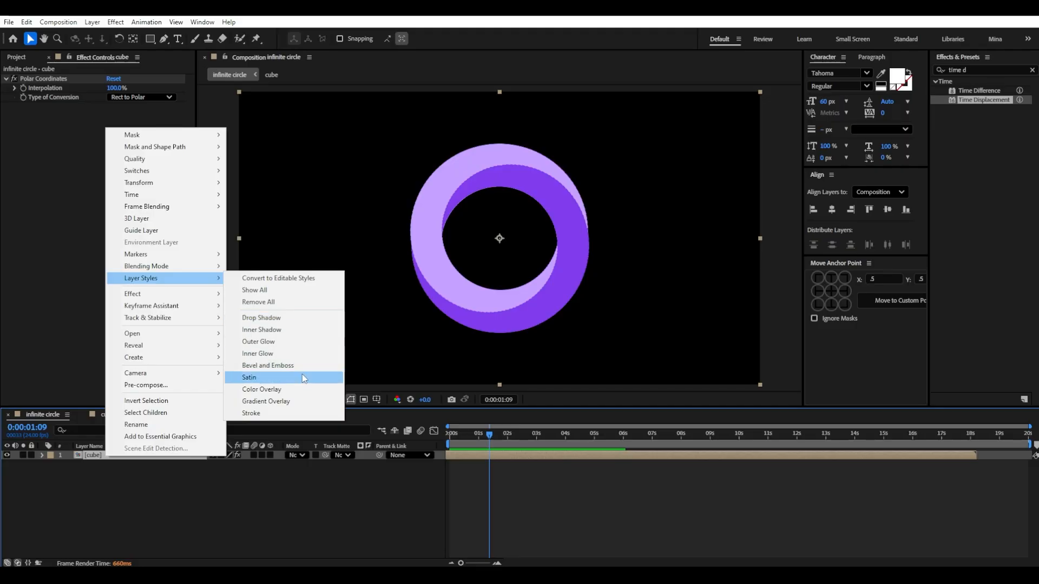
pyautogui.click(294, 333)
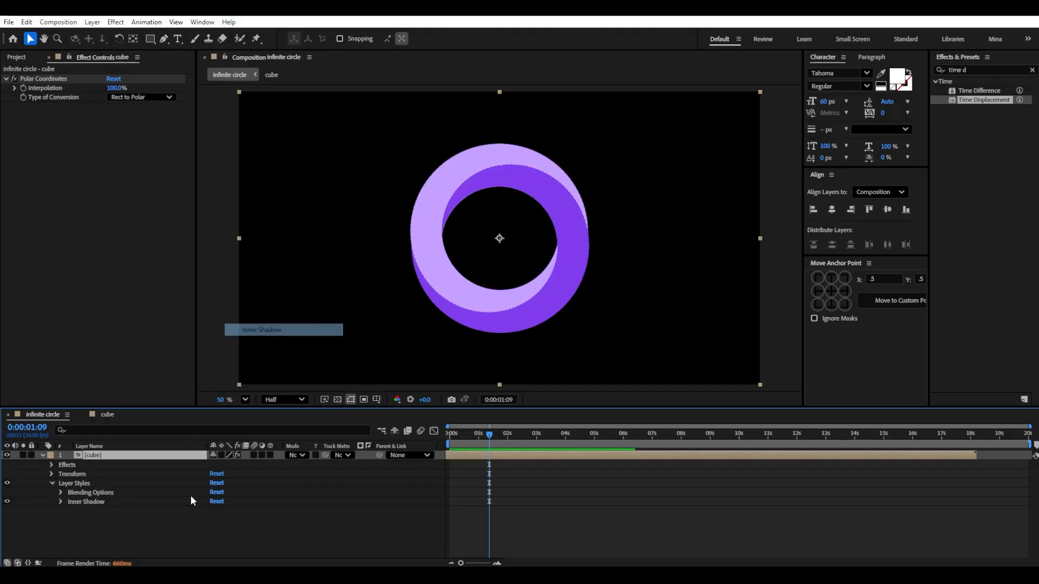
pyautogui.click(60, 501)
pyautogui.scroll(-1, 275, 525)
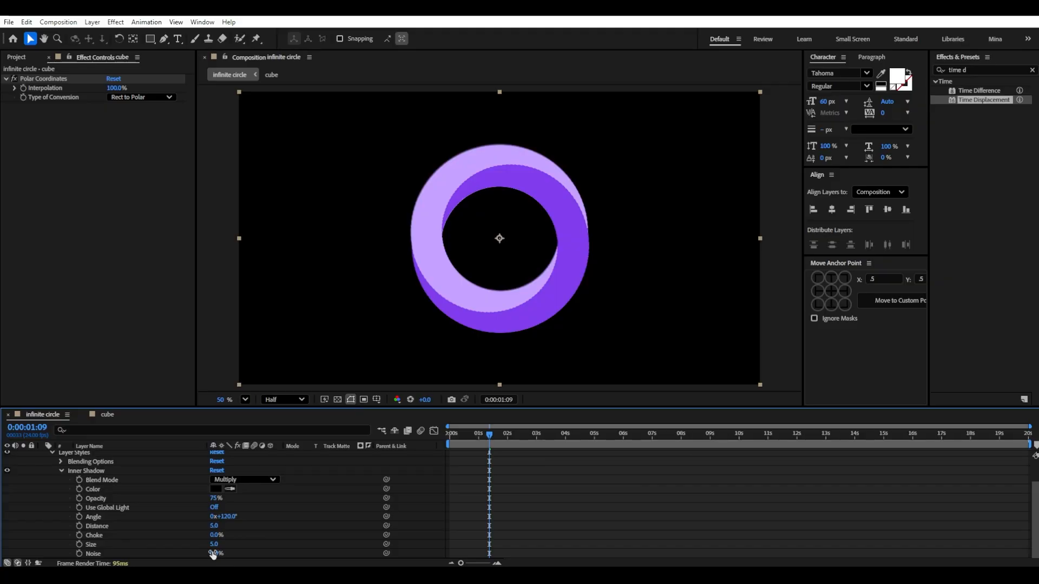
pyautogui.moveTo(212, 549); pyautogui.dragTo(241, 546)
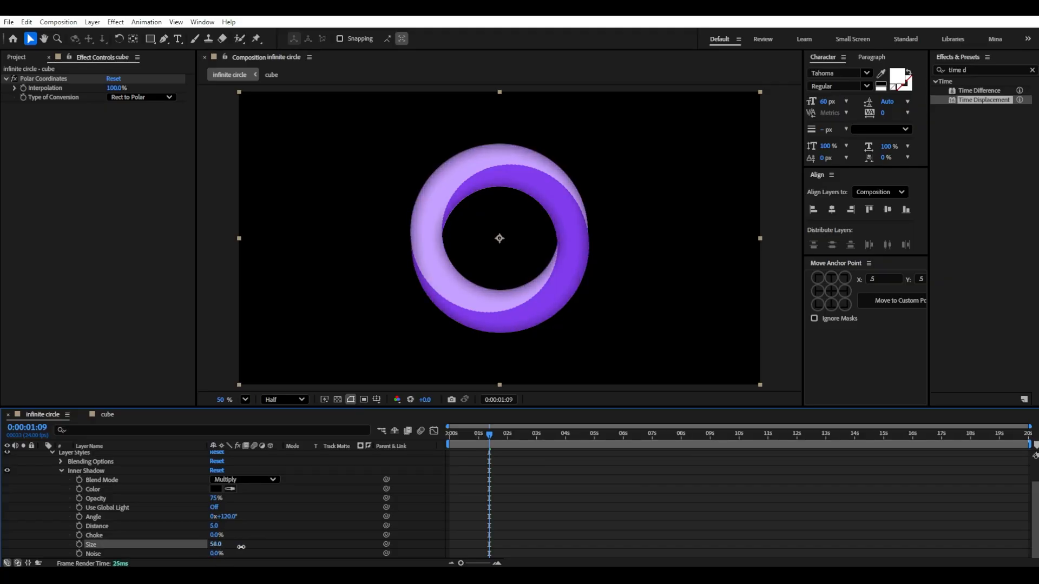
# Step: Make the inner shadow white (FFFFFF) with the Normal blend mode and a size of 35
pyautogui.click(216, 488)
pyautogui.click(399, 225)
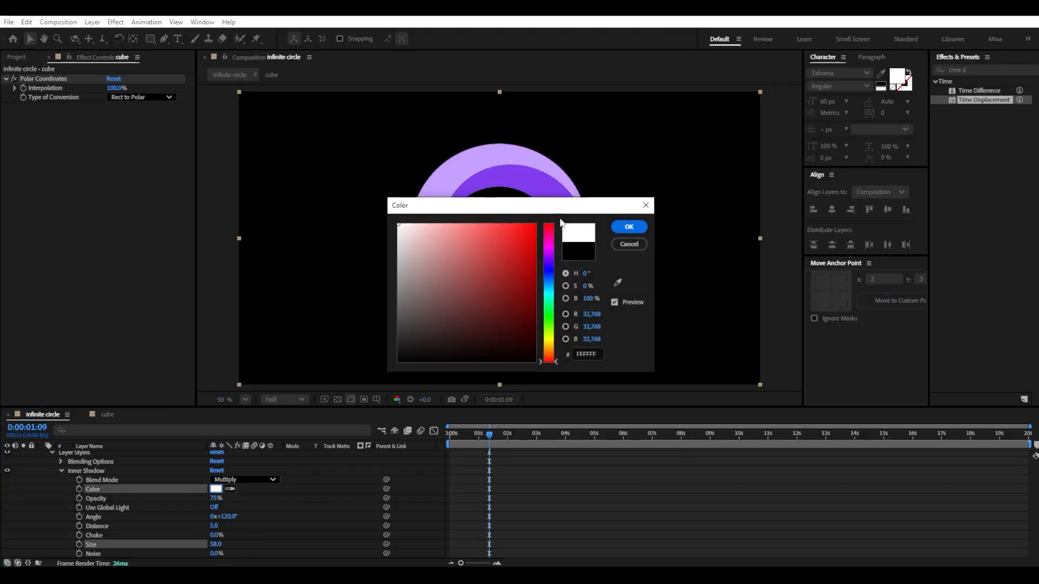
pyautogui.click(628, 228)
pyautogui.click(248, 480)
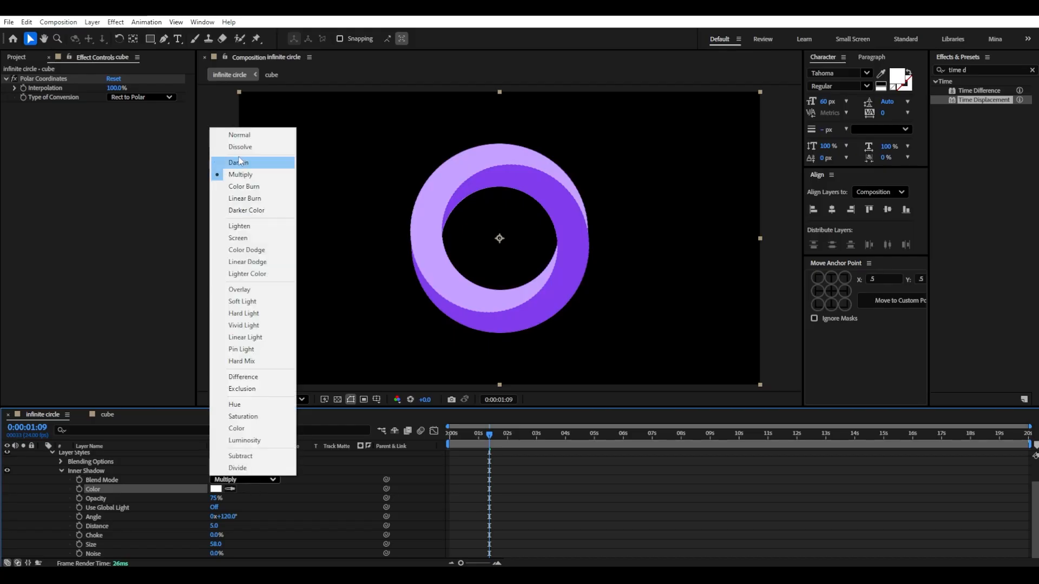
pyautogui.click(239, 135)
pyautogui.scroll(2, 109, 487)
# Step: Add an Inner Glow layer style to the cube layer and set its size to 70
pyautogui.rightClick(93, 455)
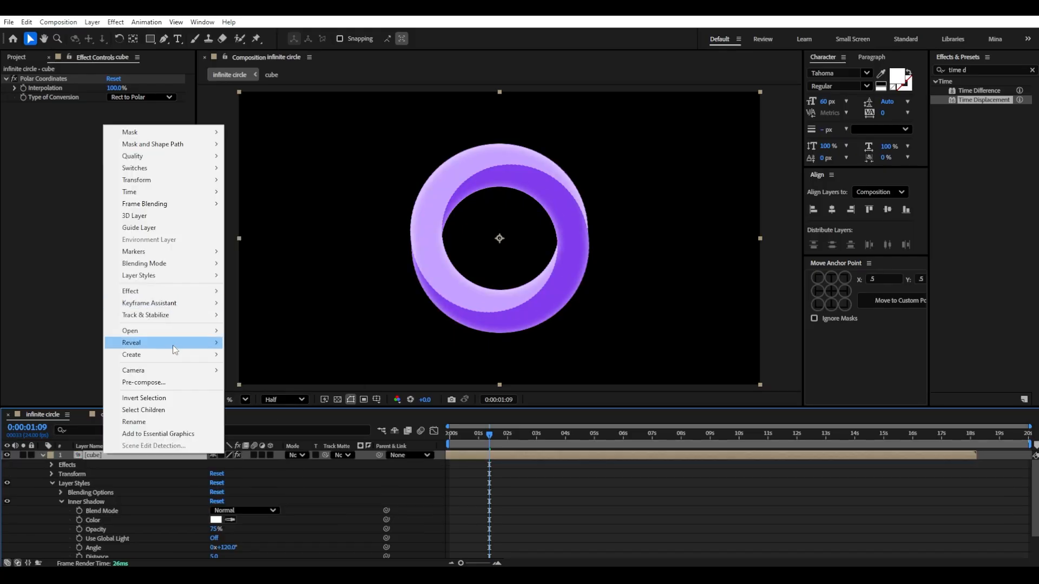
pyautogui.moveTo(175, 276)
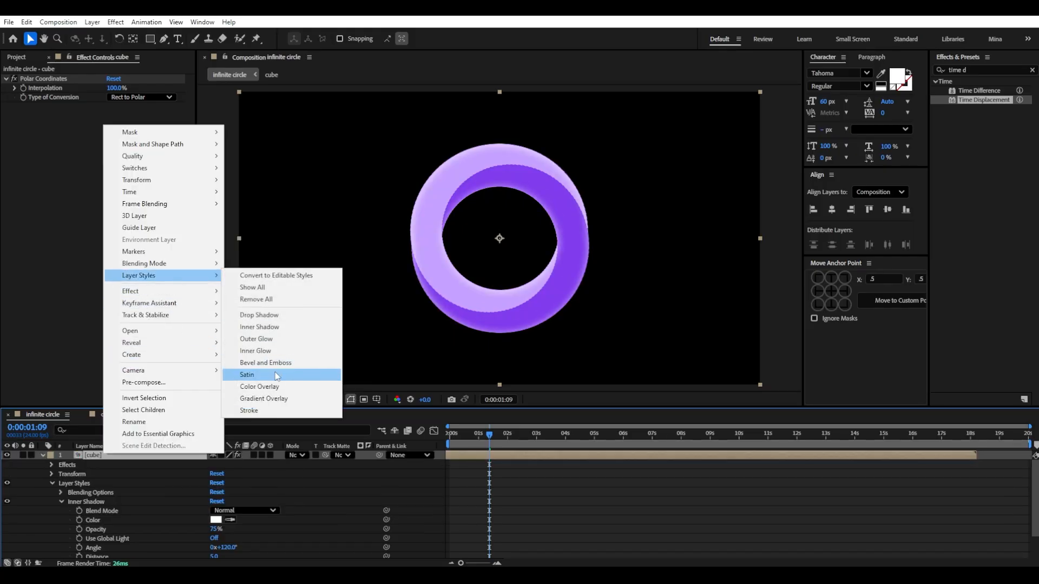
pyautogui.click(303, 351)
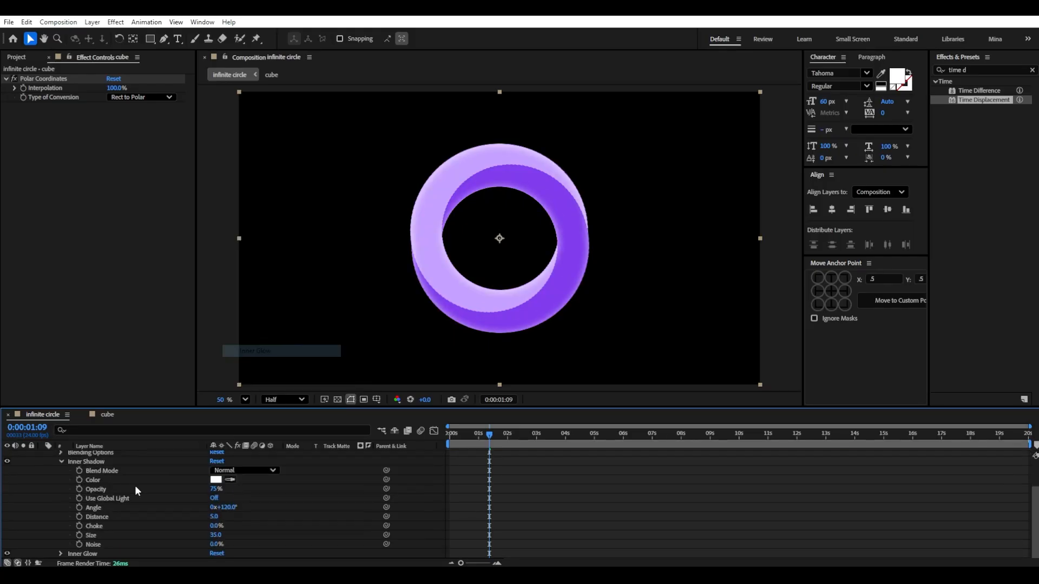
pyautogui.click(55, 556)
pyautogui.click(59, 554)
pyautogui.scroll(-5, 178, 538)
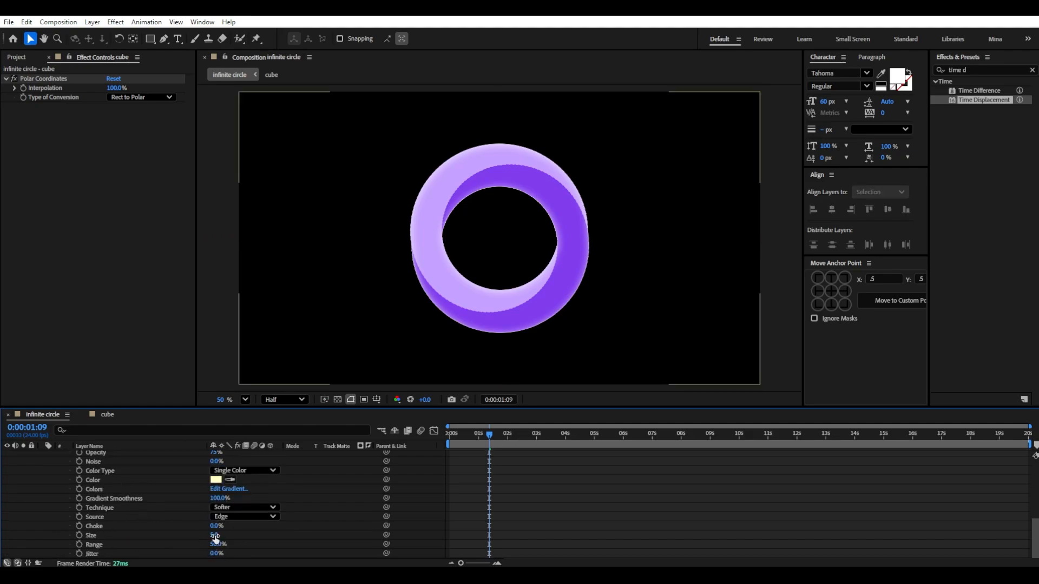
pyautogui.moveTo(214, 538); pyautogui.dragTo(250, 535)
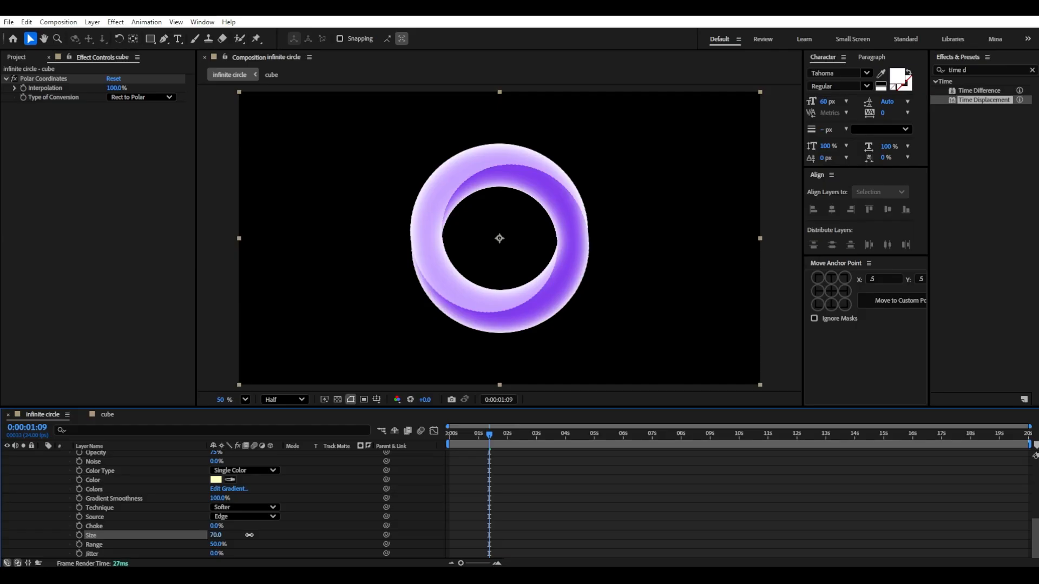
pyautogui.scroll(6, 278, 524)
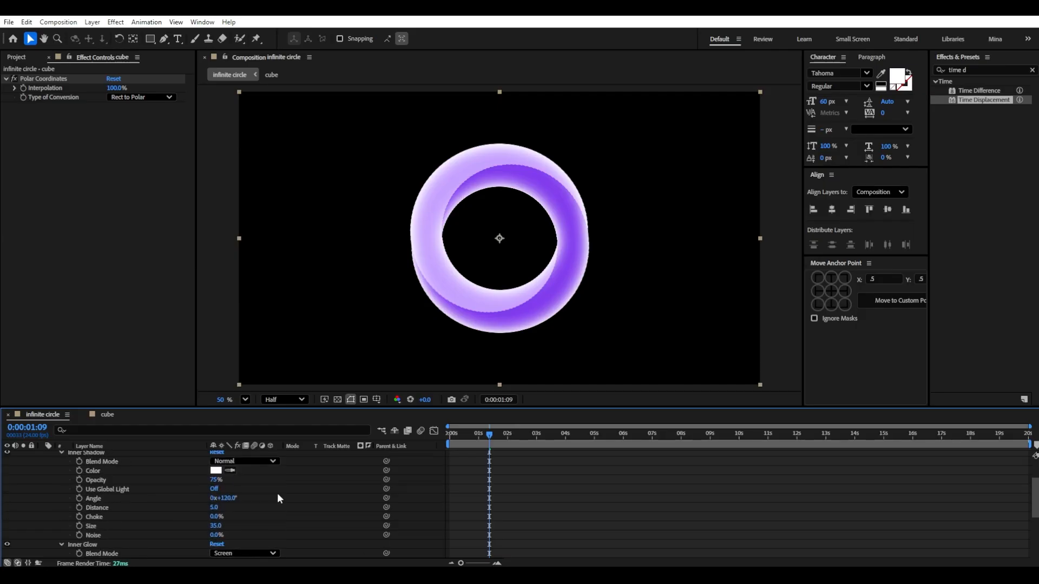
pyautogui.scroll(-2, 277, 494)
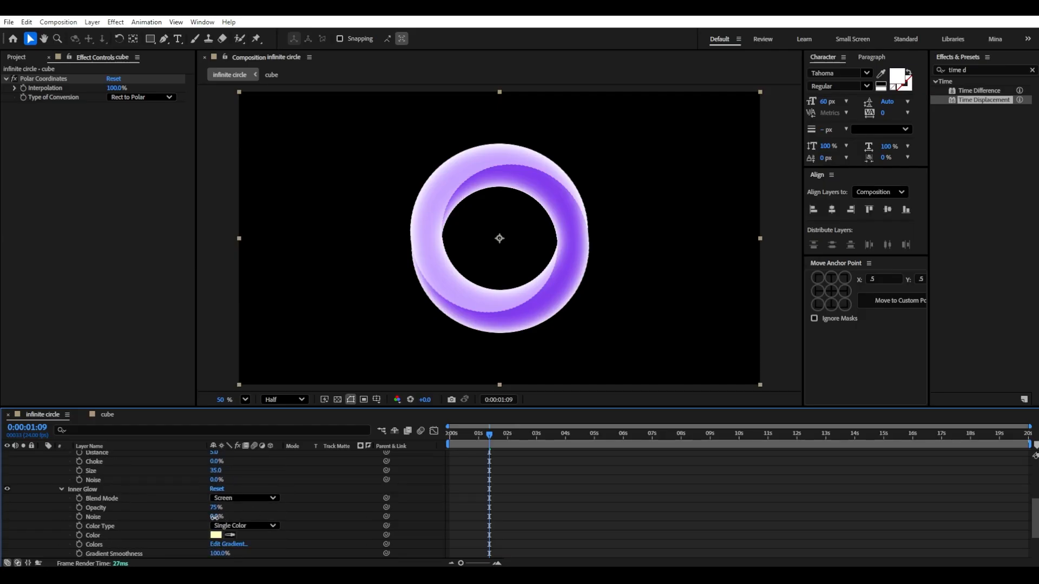
pyautogui.scroll(2, 471, 311)
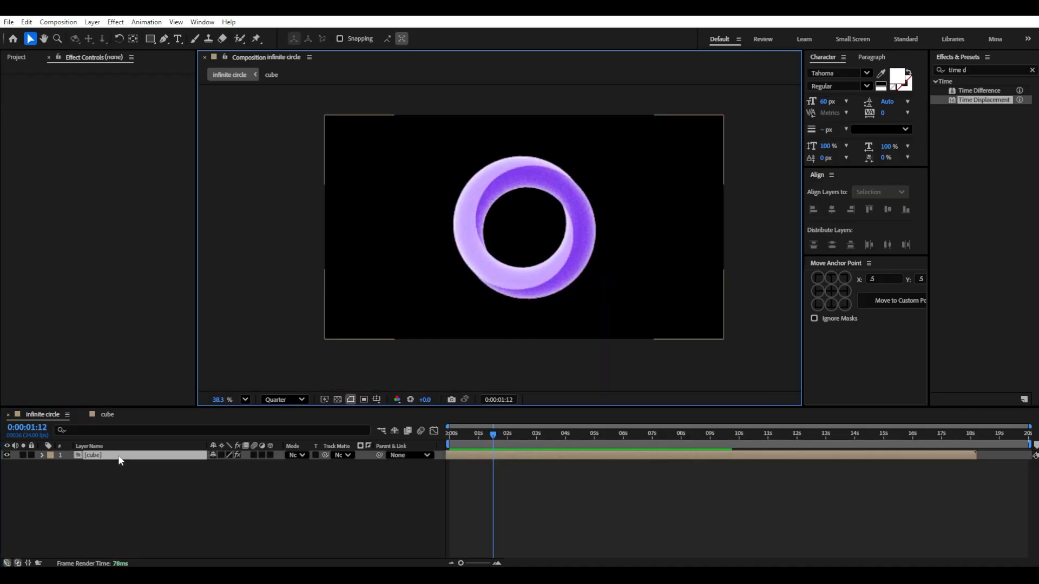
# Step: Pre-compose the cube layer as "cirlce", moving all attributes into the new composition
pyautogui.click(120, 459)
pyautogui.rightClick(110, 457)
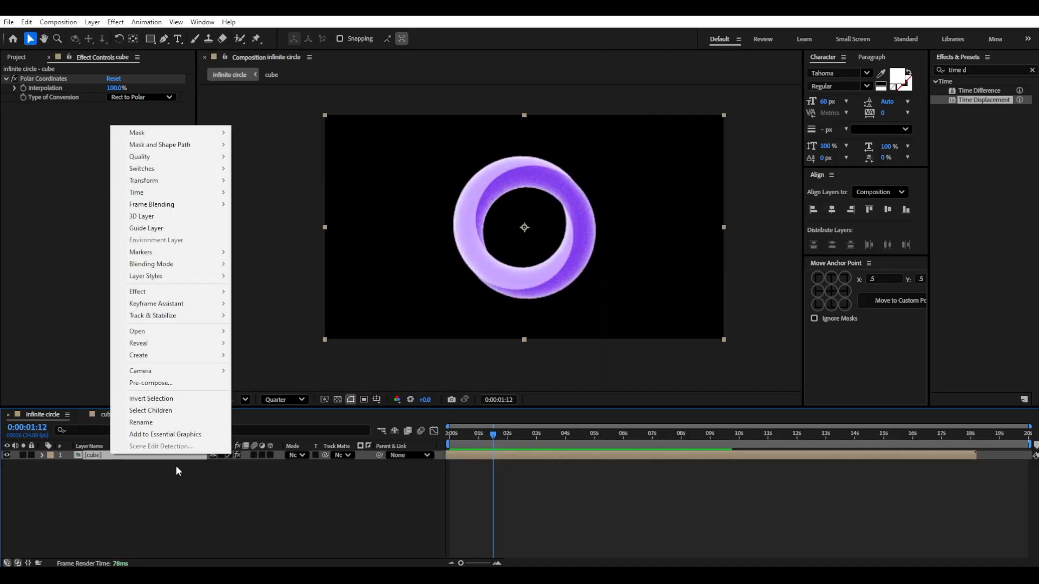
pyautogui.click(181, 385)
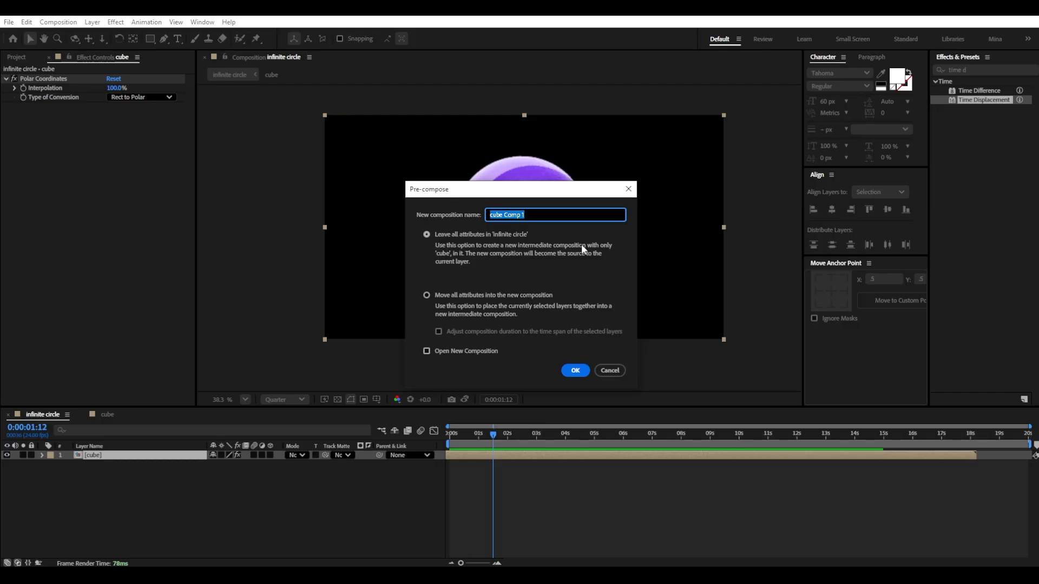
pyautogui.write('cirlce')
pyautogui.click(493, 295)
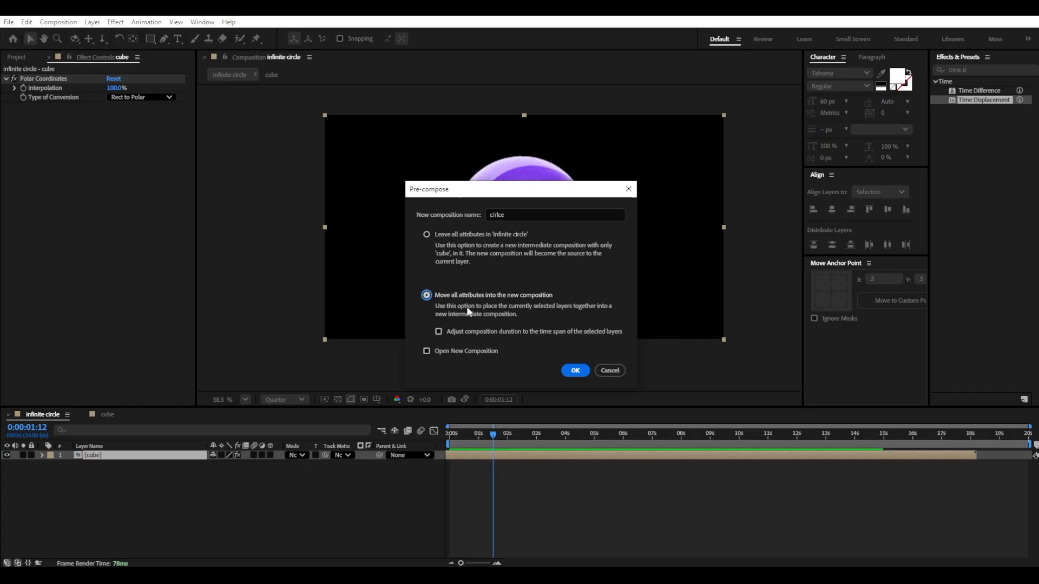
pyautogui.click(577, 371)
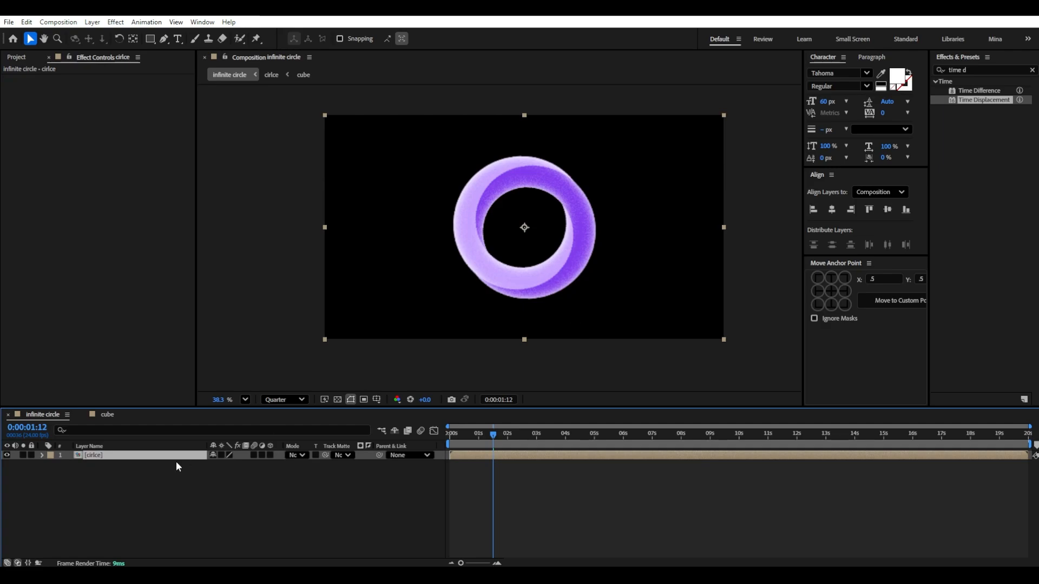
# Step: Duplicate the cirlce layer and position the two rings side by side so that they overlap around the composition's centre
pyautogui.hotkey('ctrl', 'd')
pyautogui.moveTo(550, 229)
pyautogui.mouseDown()
pyautogui.moveTo(511, 227)
pyautogui.moveTo(563, 227)
pyautogui.moveTo(550, 225)
pyautogui.mouseUp()
pyautogui.click(149, 465)
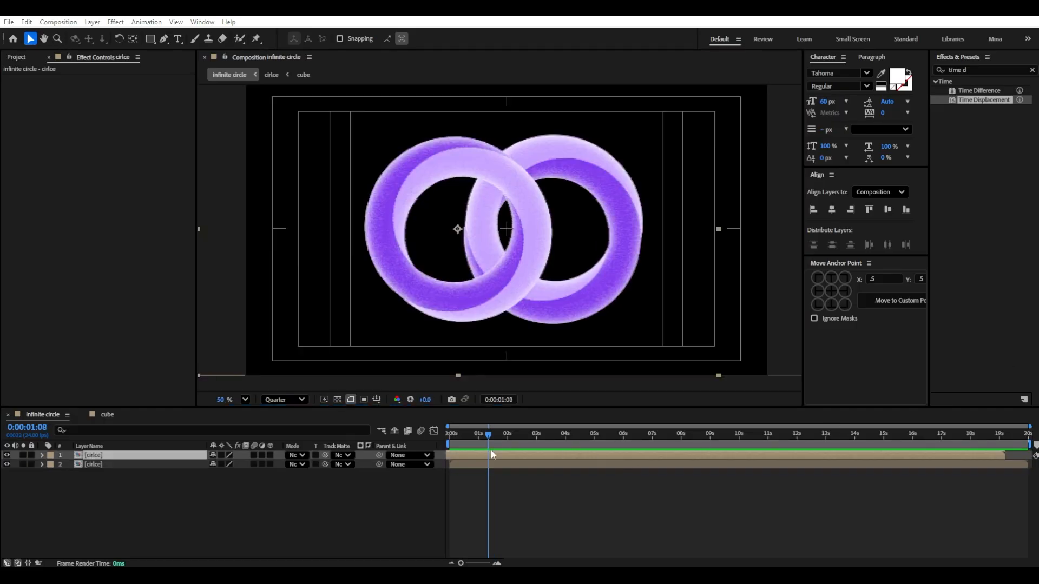
# Step: Shift the upper cirlce layer earlier in time to offset its rotation from the other ring, and play the result
pyautogui.moveTo(488, 454); pyautogui.dragTo(431, 437)
pyautogui.press('space')
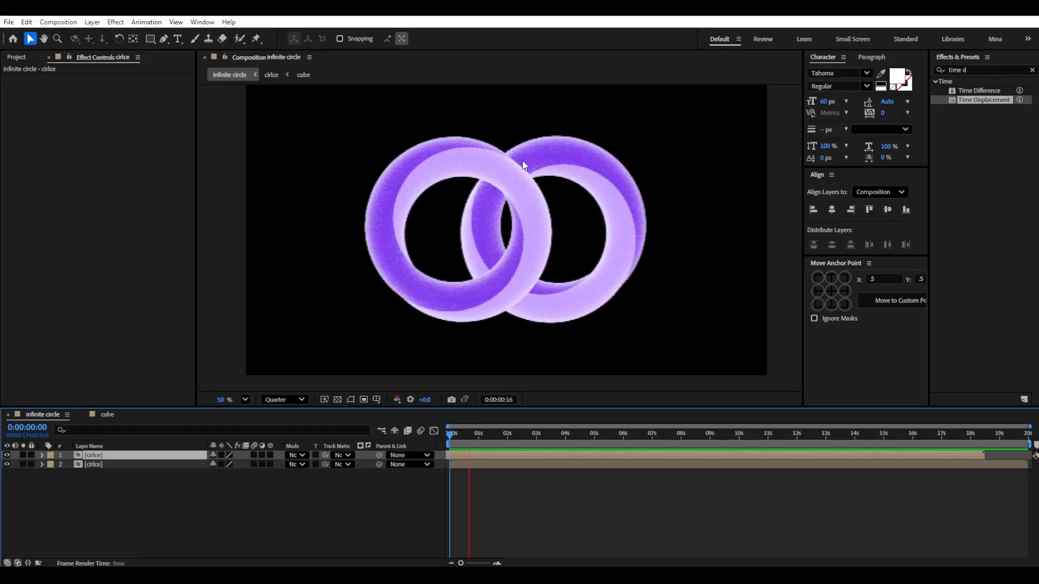
pyautogui.press('space')
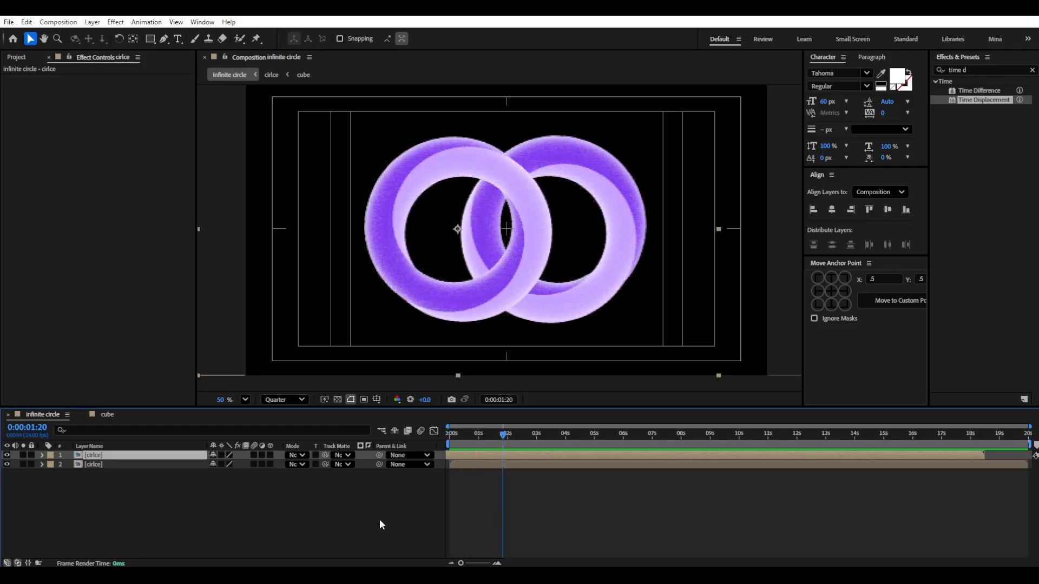
# Step: Duplicate the lower cirlce layer, which holds the right-hand ring, and move the copy to the top of the layer stack
pyautogui.click(118, 464)
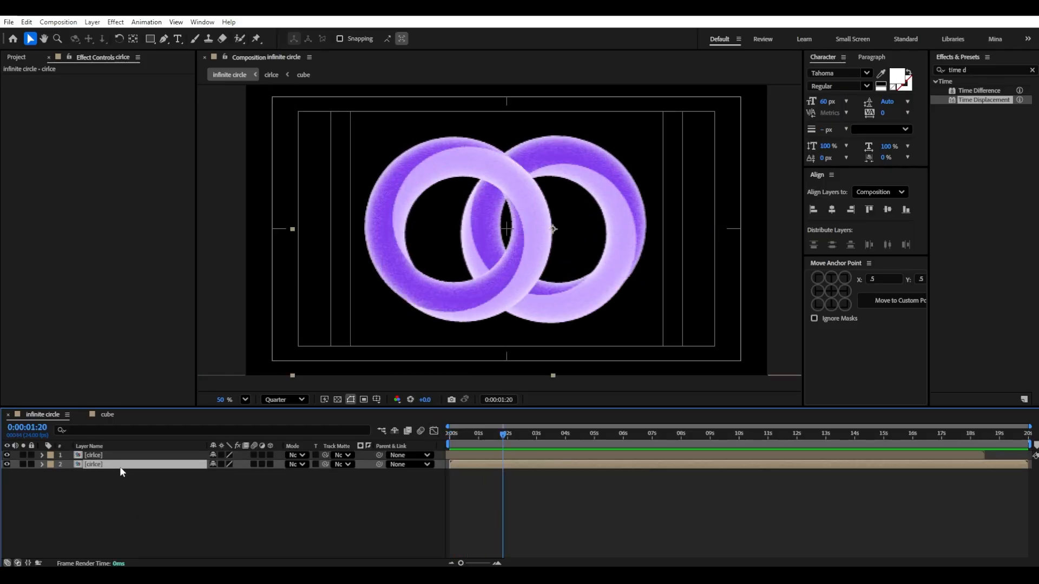
pyautogui.click(6, 464)
pyautogui.click(7, 464)
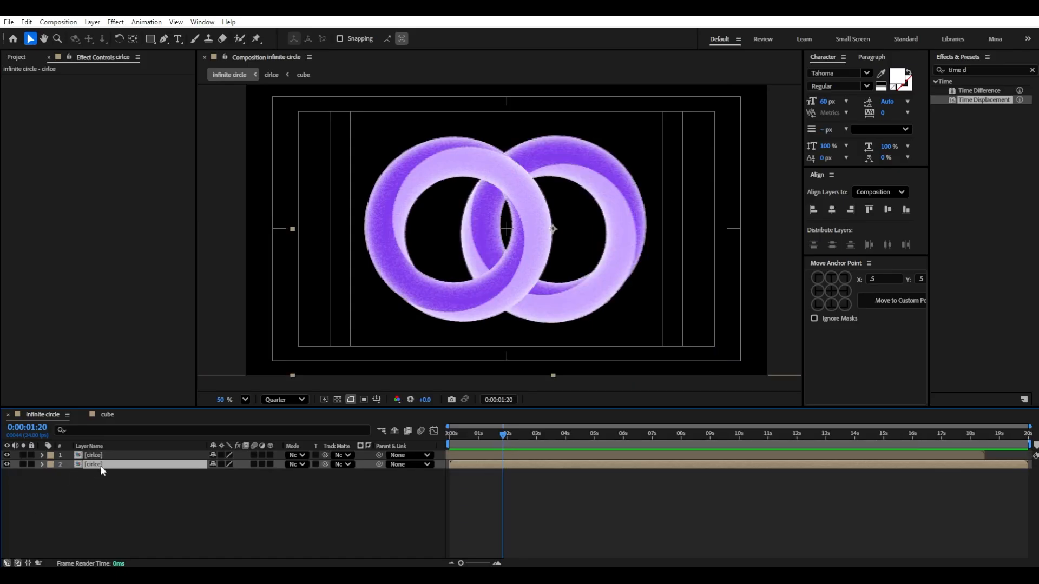
pyautogui.hotkey('ctrl', 'd')
pyautogui.moveTo(99, 465); pyautogui.dragTo(108, 453)
# Step: Draw a rectangular mask on the topmost cirlce layer around the upper overlap of the rings so that they interlock
pyautogui.scroll(1, 590, 120)
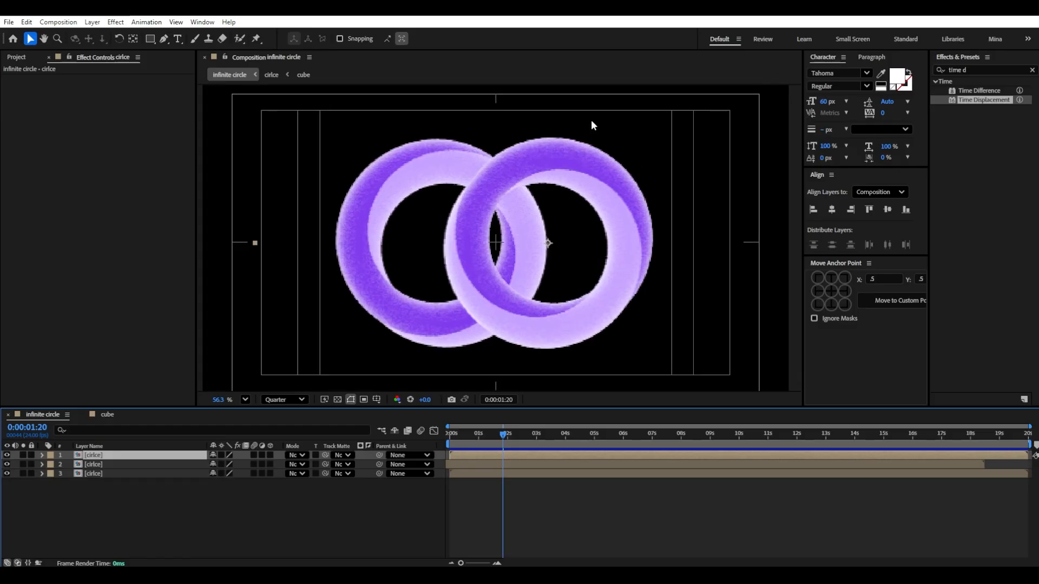
pyautogui.press('q')
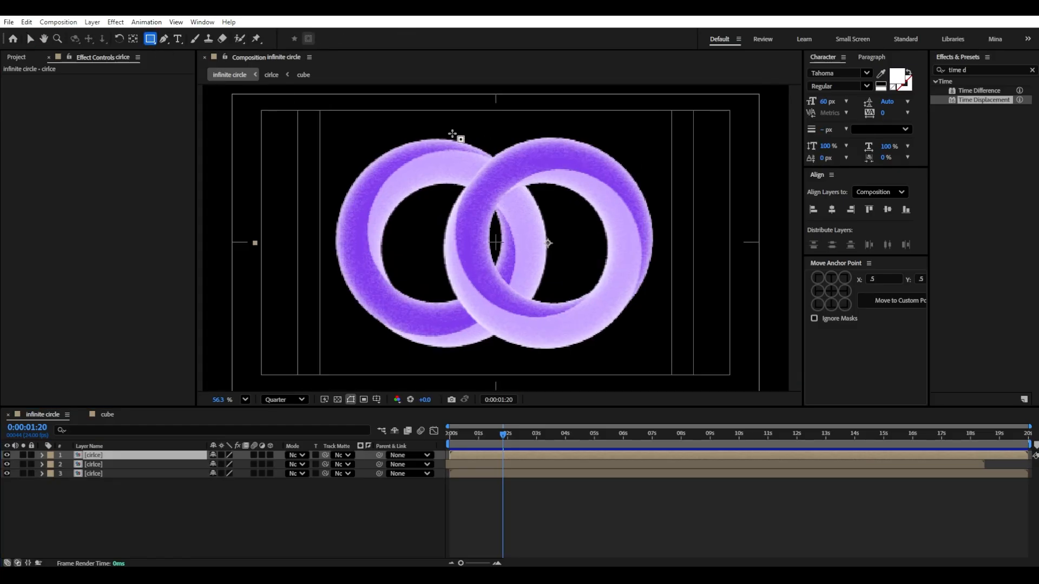
pyautogui.moveTo(452, 133); pyautogui.dragTo(561, 250)
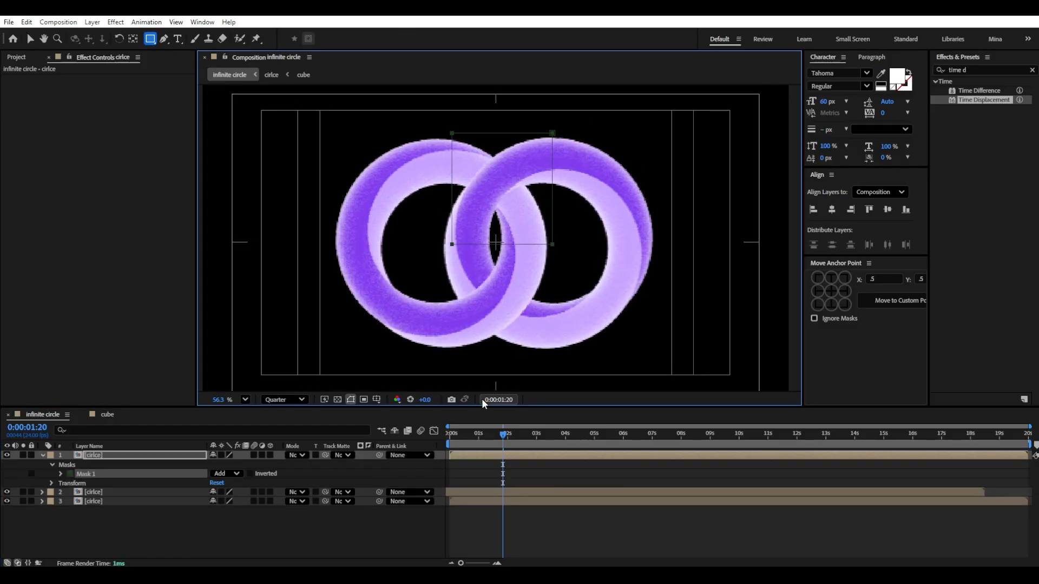
pyautogui.click(301, 541)
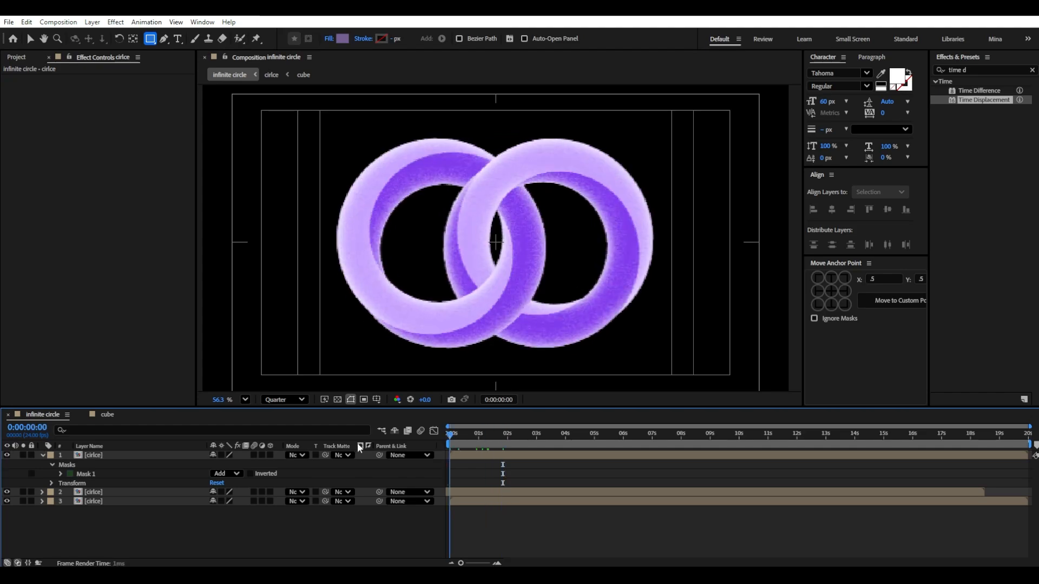
# Step: Play the interlocked rings animation from the start and fit the composition in the viewer
pyautogui.press('Home')
pyautogui.scroll(-2, 522, 255)
pyautogui.press("'")
pyautogui.press('space')
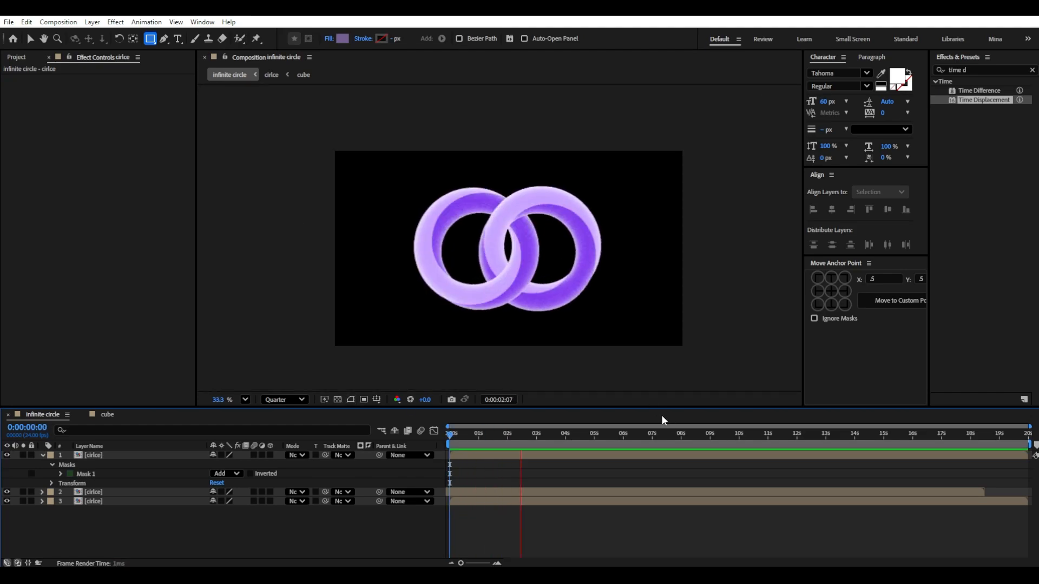
pyautogui.press('space')
pyautogui.scroll(4, 638, 284)
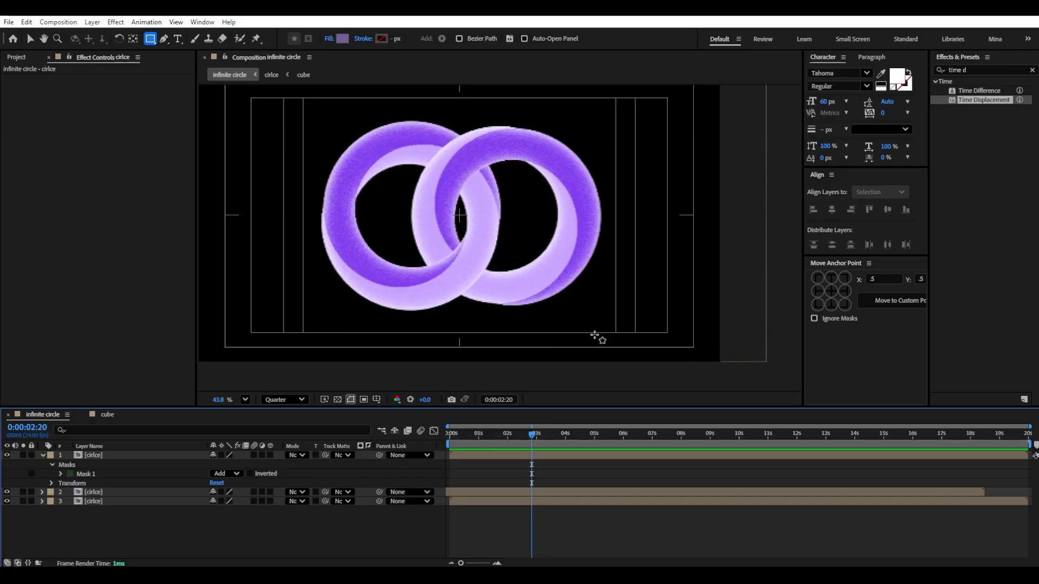
pyautogui.click(244, 400)
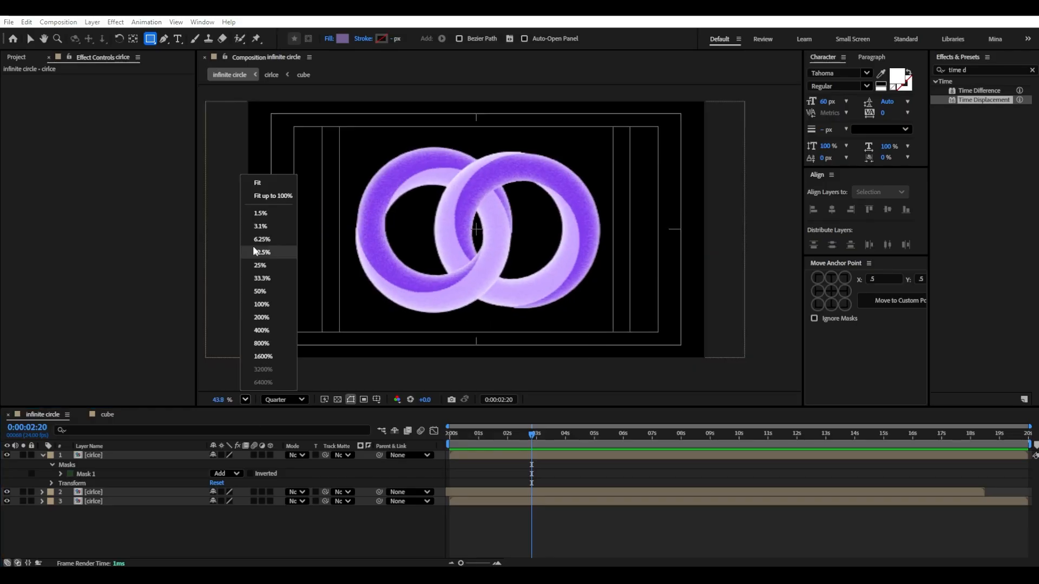
pyautogui.click(257, 185)
# Step: Create a 1920 × 1080 px pale purple solid and place it below all the cirlce layers as the background
pyautogui.rightClick(244, 549)
pyautogui.moveTo(332, 413)
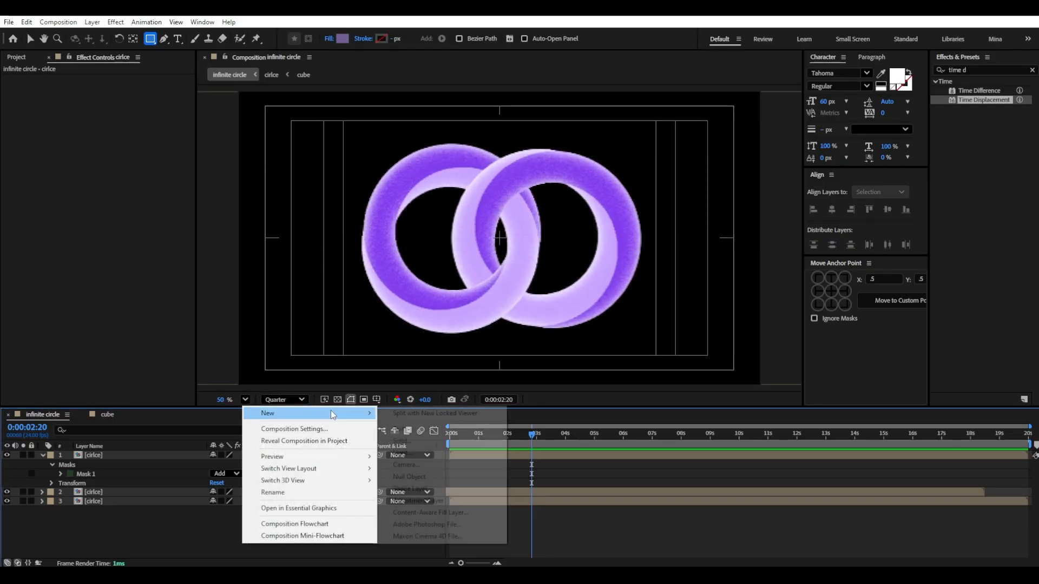
pyautogui.click(434, 446)
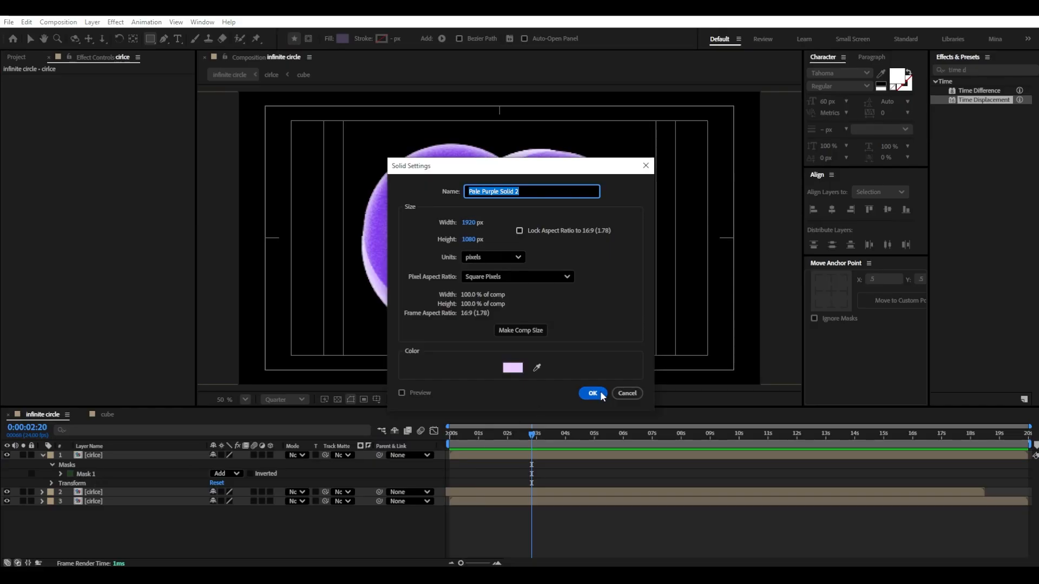
pyautogui.click(513, 368)
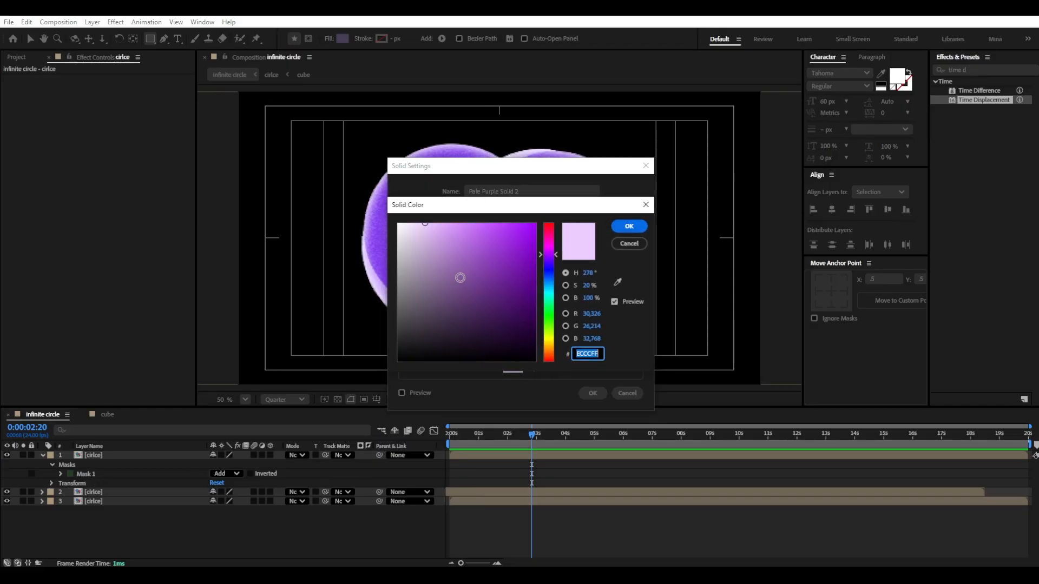
pyautogui.click(628, 226)
pyautogui.click(592, 393)
pyautogui.moveTo(160, 455); pyautogui.dragTo(160, 524)
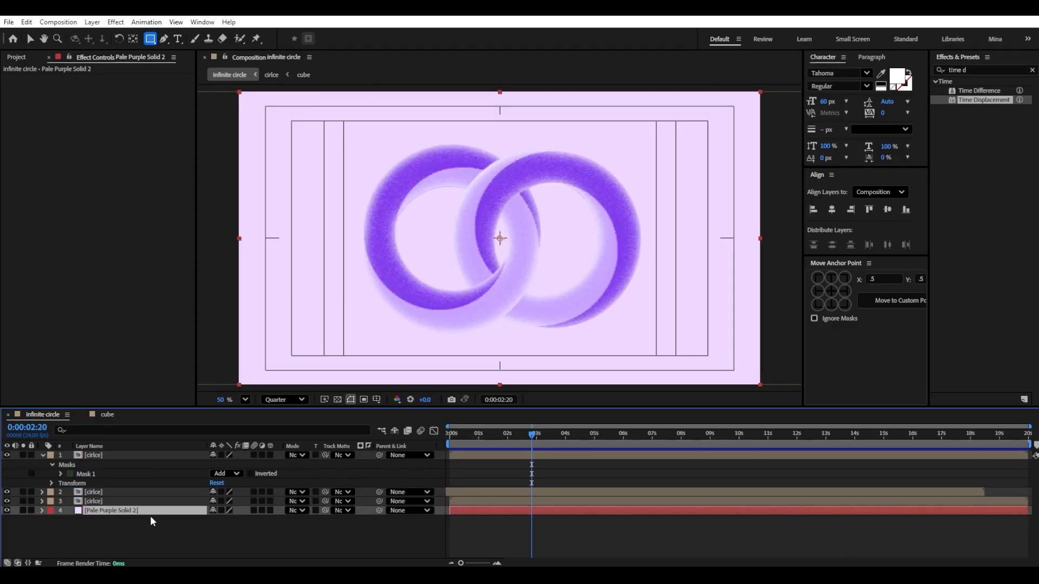
# Step: Duplicate the pale purple background solid and search the effects for "grid"
pyautogui.hotkey('ctrl', 'd')
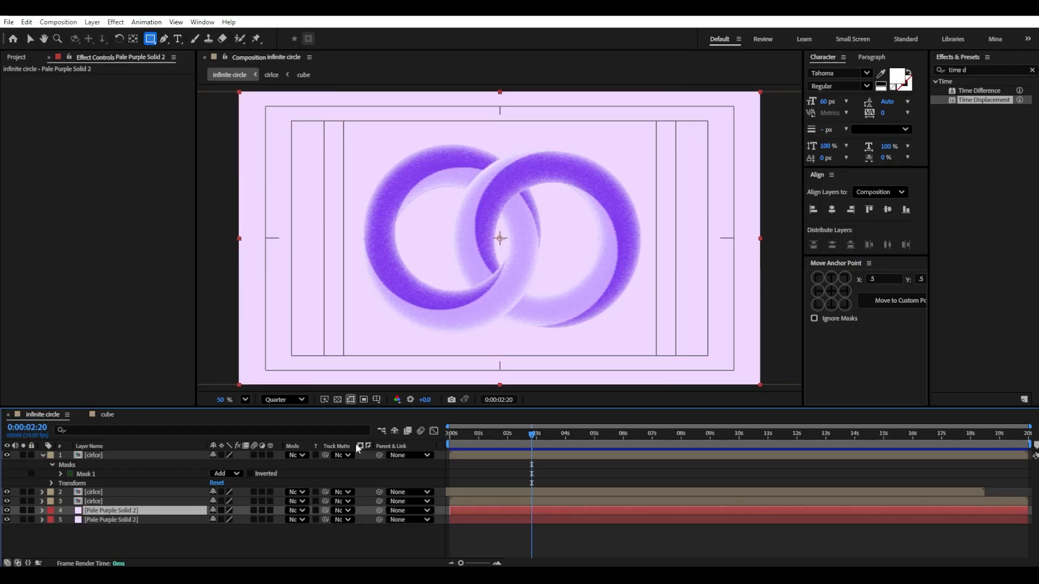
pyautogui.click(981, 69)
pyautogui.write('ب')
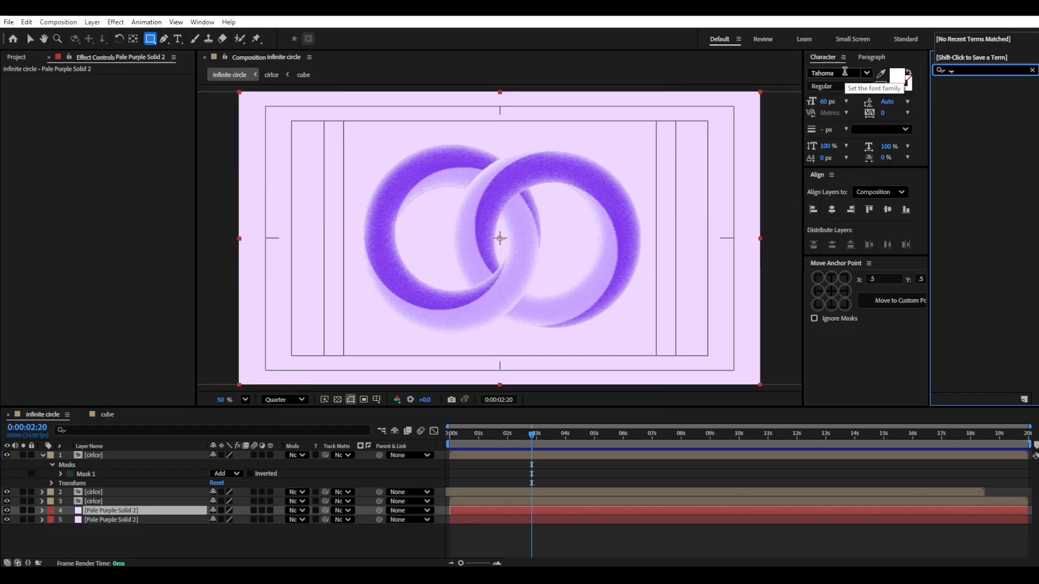
pyautogui.press('BackSpace')
pyautogui.press('BackSpace')
pyautogui.write('gor')
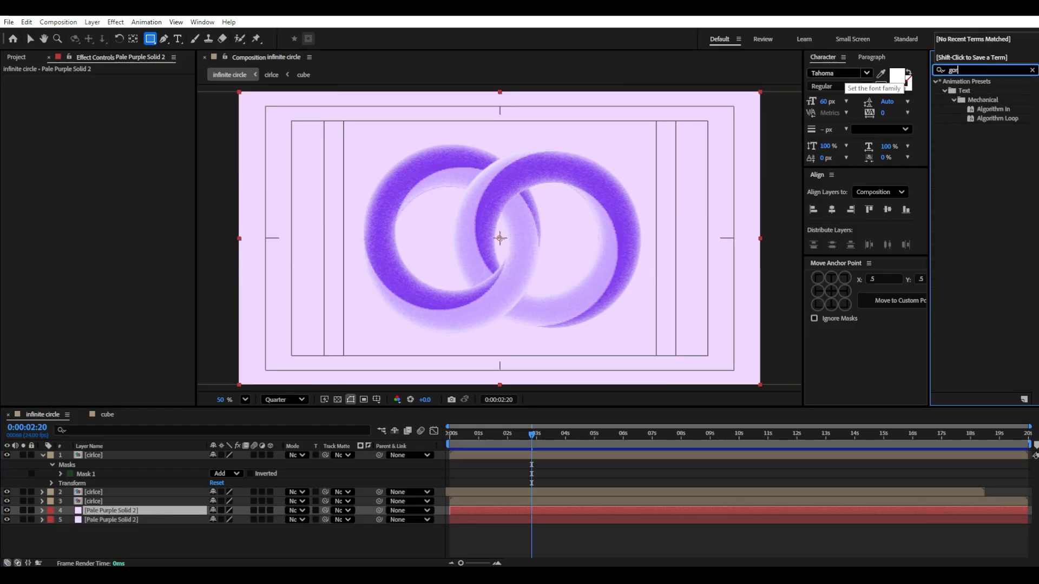
pyautogui.press('BackSpace')
pyautogui.press('BackSpace')
pyautogui.write('rid')
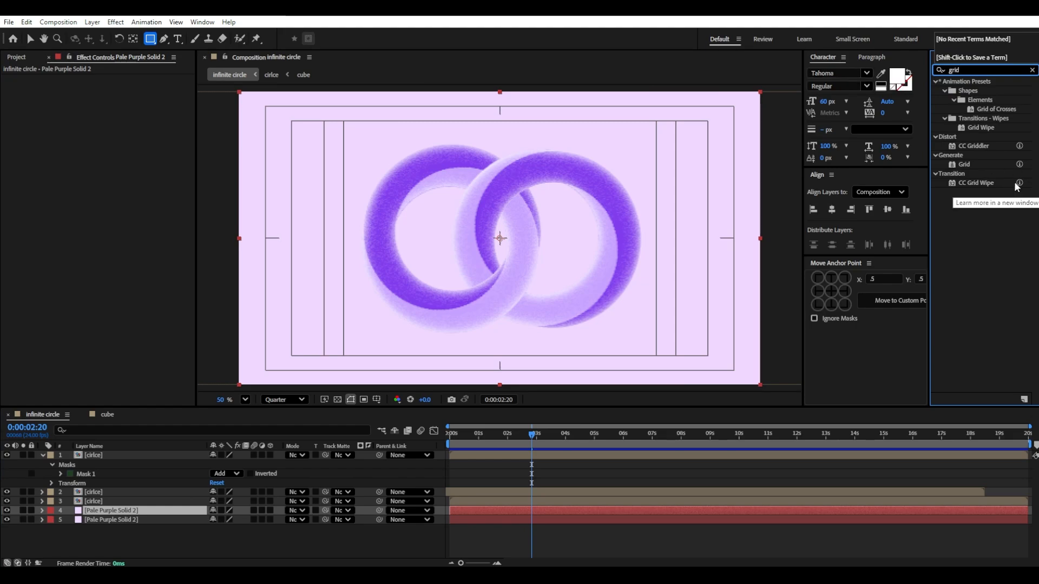